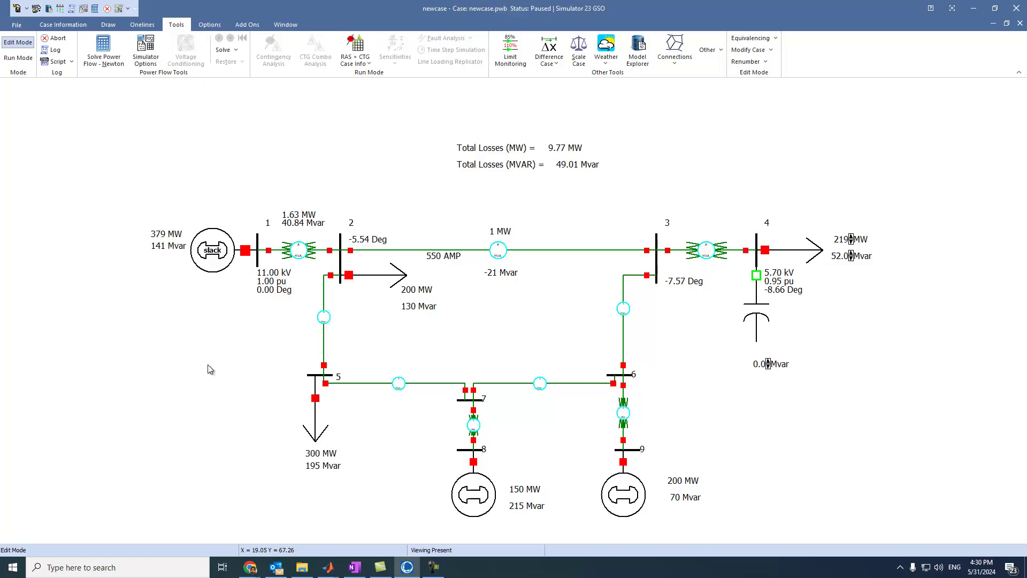
# - Make the slack generator at bus 1 available for AGC in its power and voltage control options
pyautogui.click(215, 276)
pyautogui.doubleClick(214, 276)
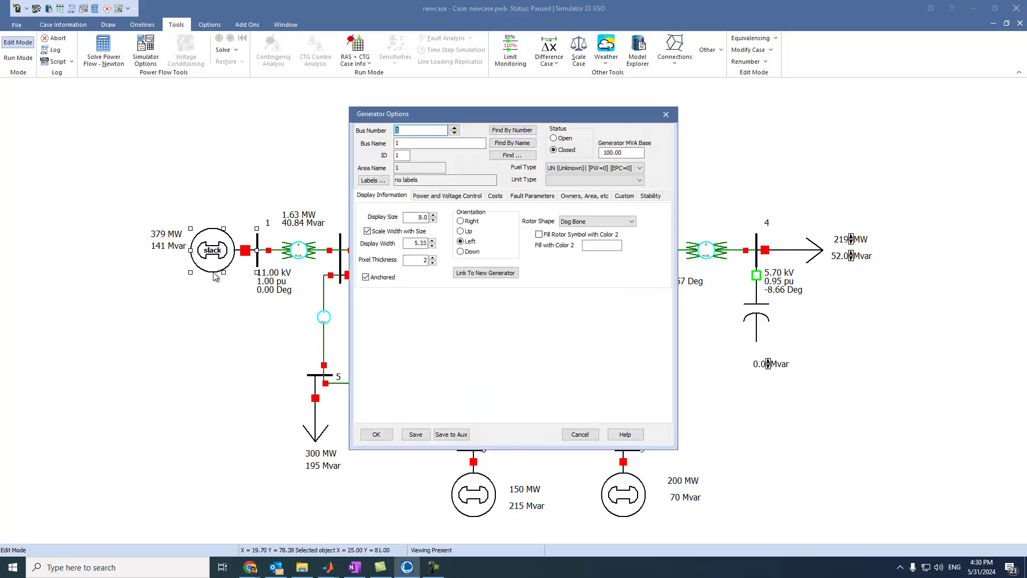
pyautogui.click(424, 198)
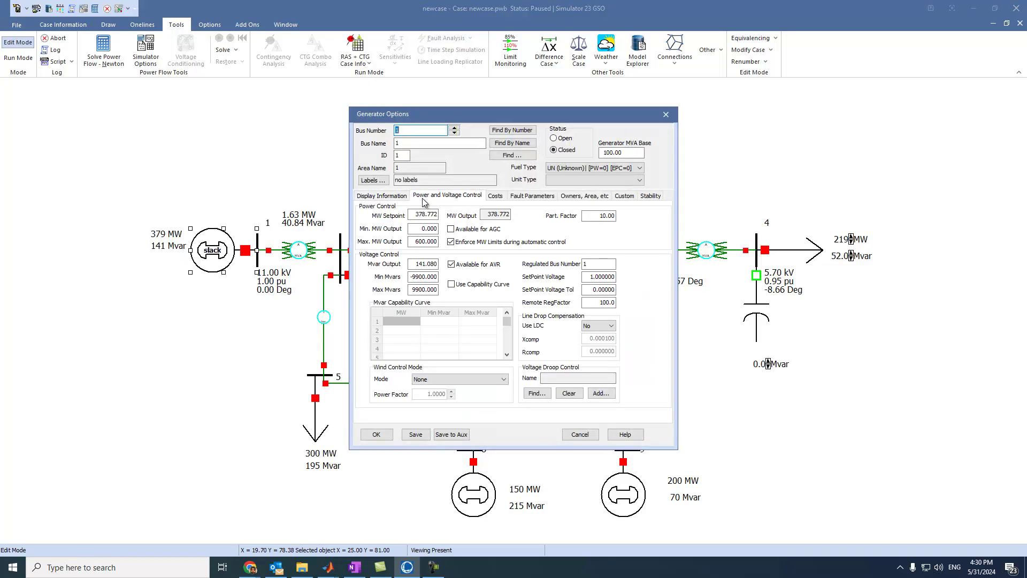
pyautogui.click(450, 230)
# - Choose the cubic cost model for the bus 1 generator's output cost
pyautogui.click(495, 196)
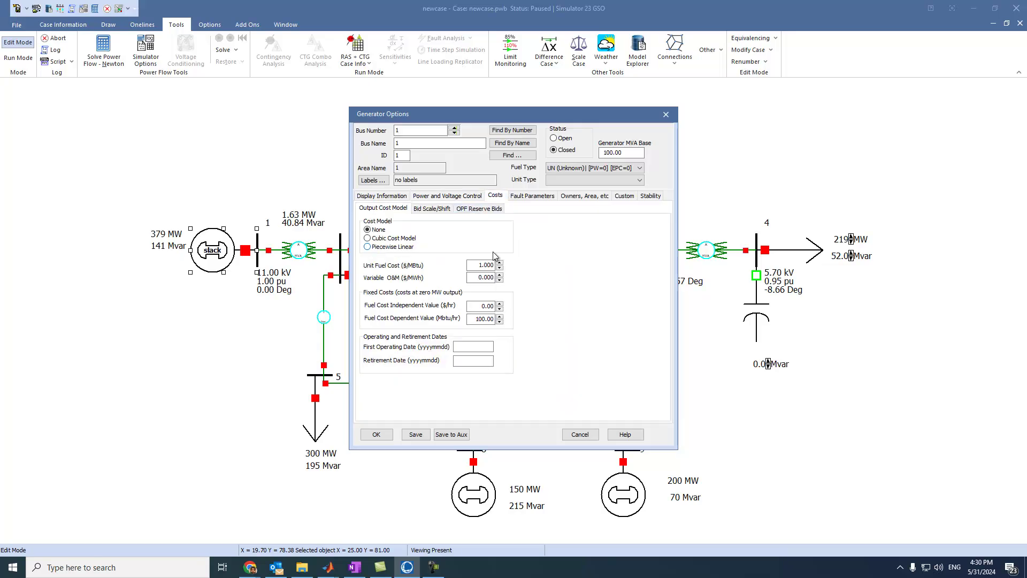
pyautogui.click(387, 241)
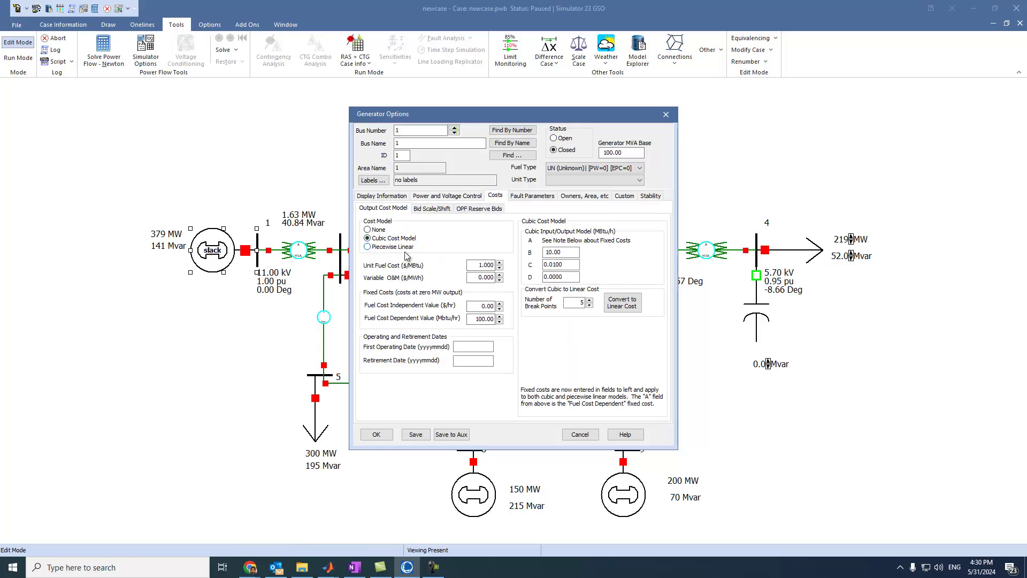
pyautogui.click(565, 277)
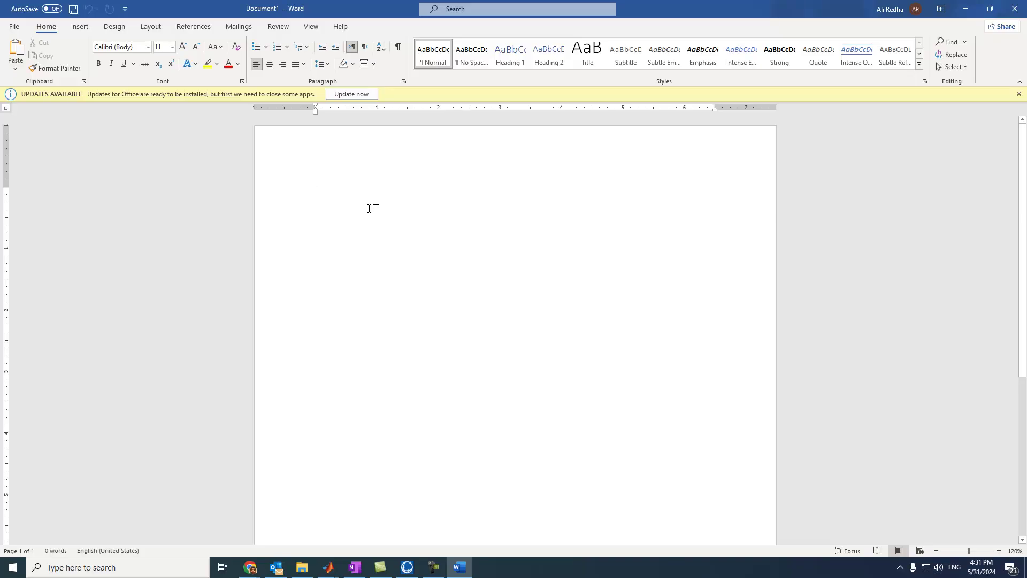
# - In the blank Word document, insert the equation F_1(P_1) = 200 + 6.5P_1 + 0.002P_1^2
pyautogui.hotkey('alt', '=')
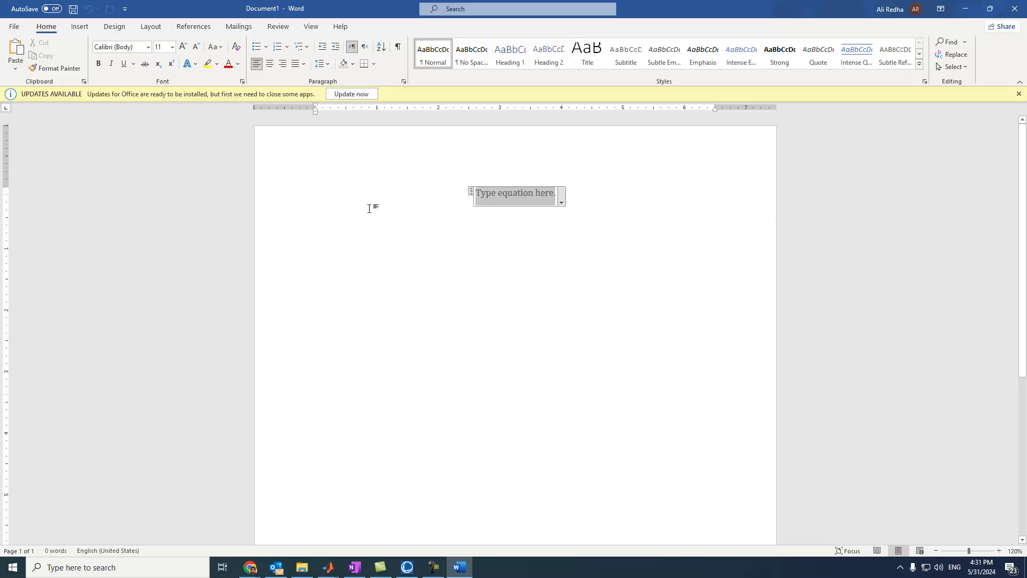
pyautogui.write('F_1(')
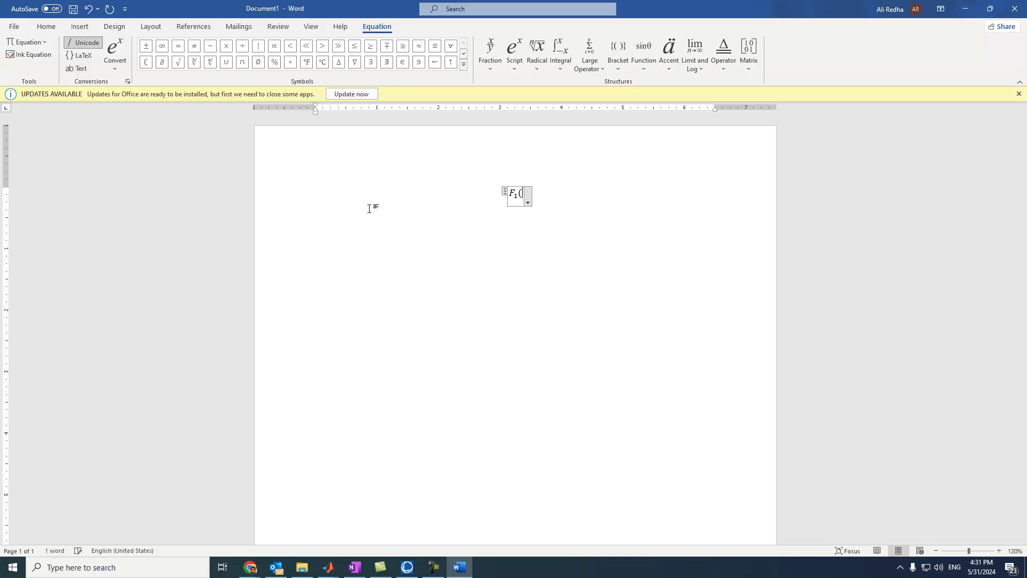
pyautogui.write('P_1)')
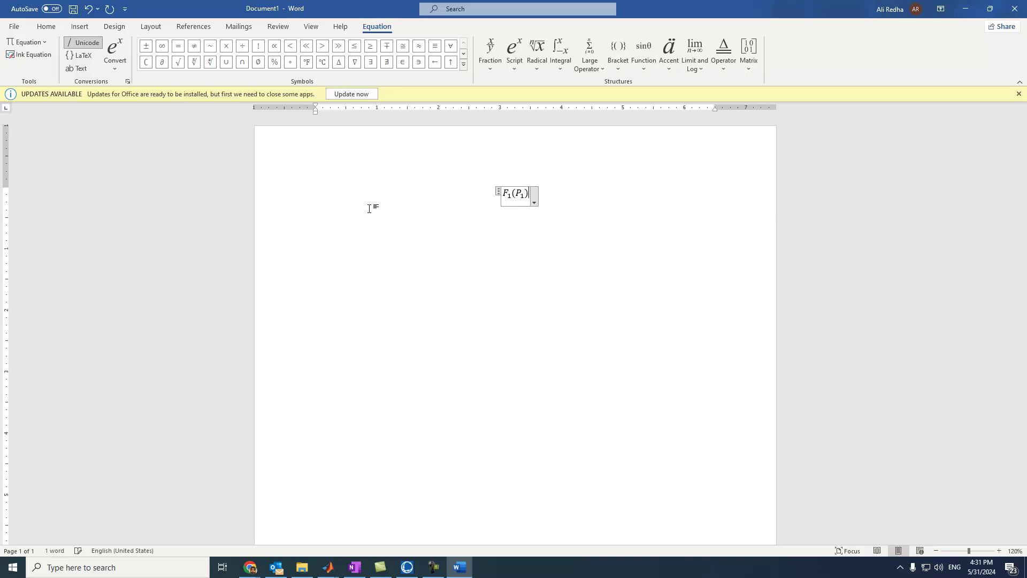
pyautogui.write('=')
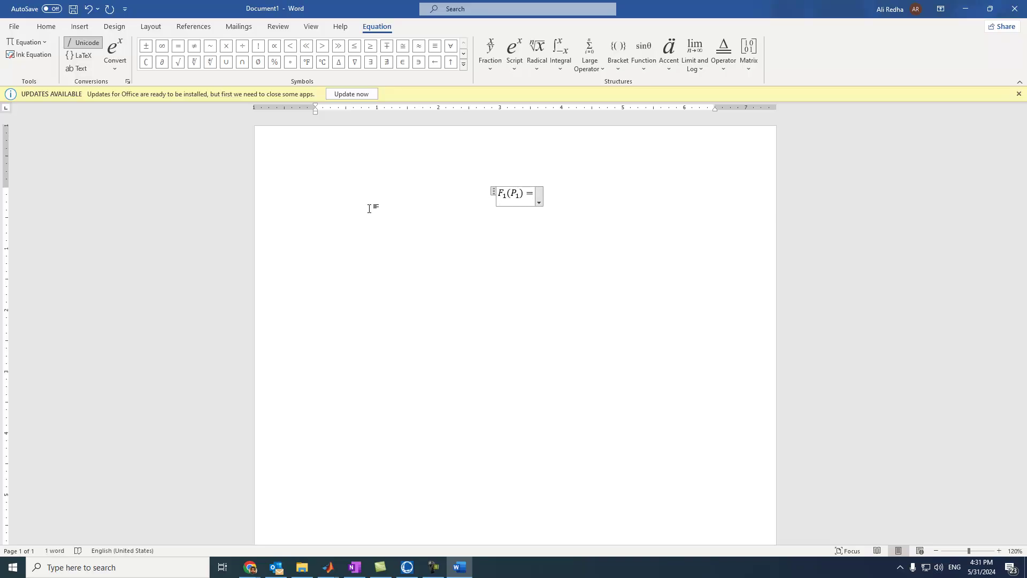
pyautogui.write('200+')
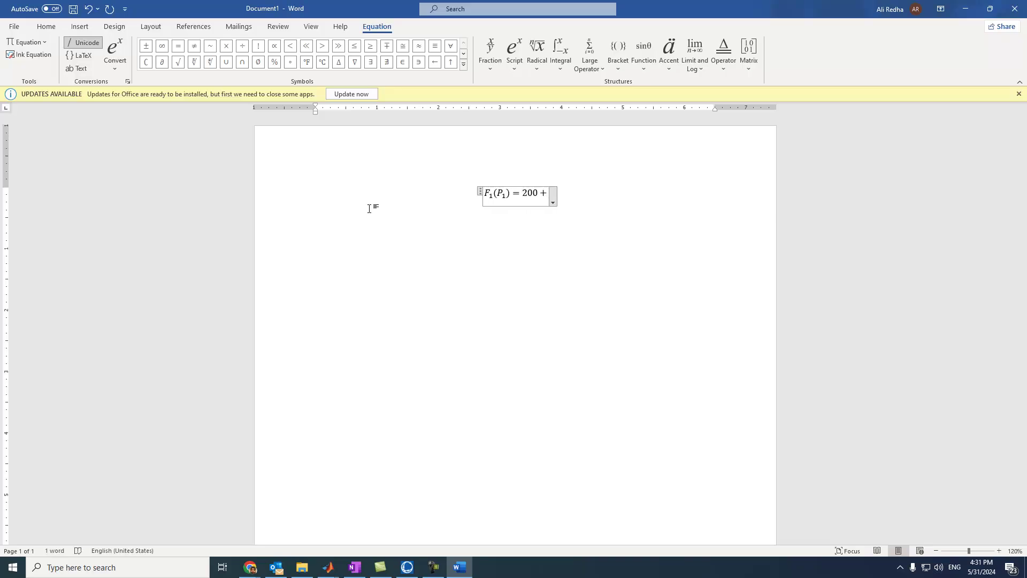
pyautogui.write('6.5')
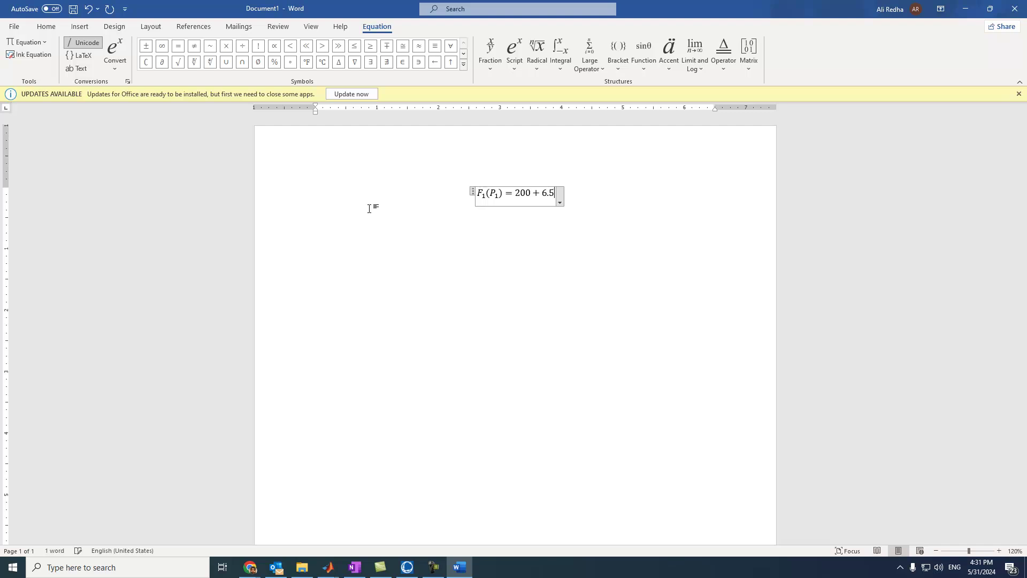
pyautogui.write('P_1')
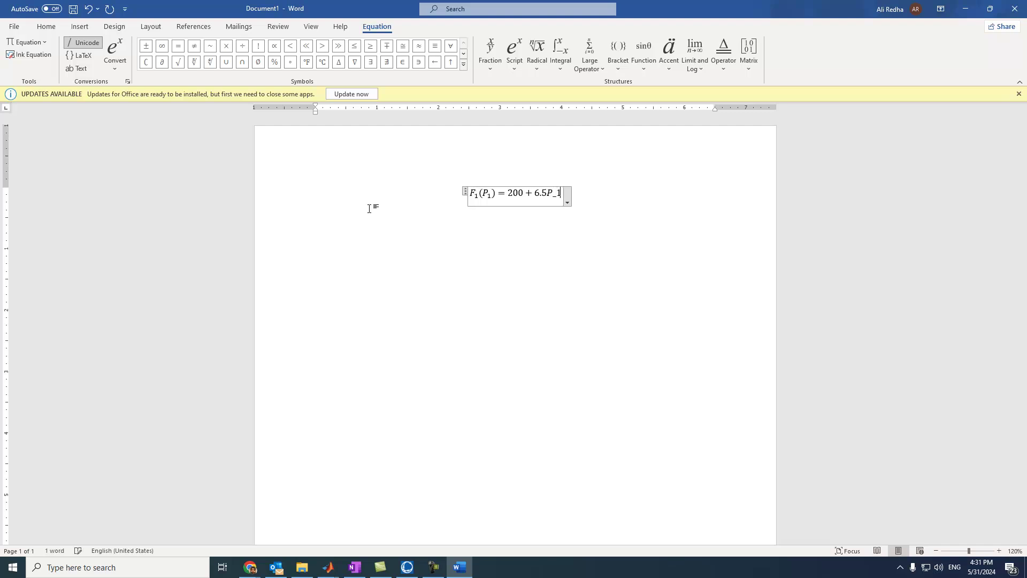
pyautogui.write('+0.0')
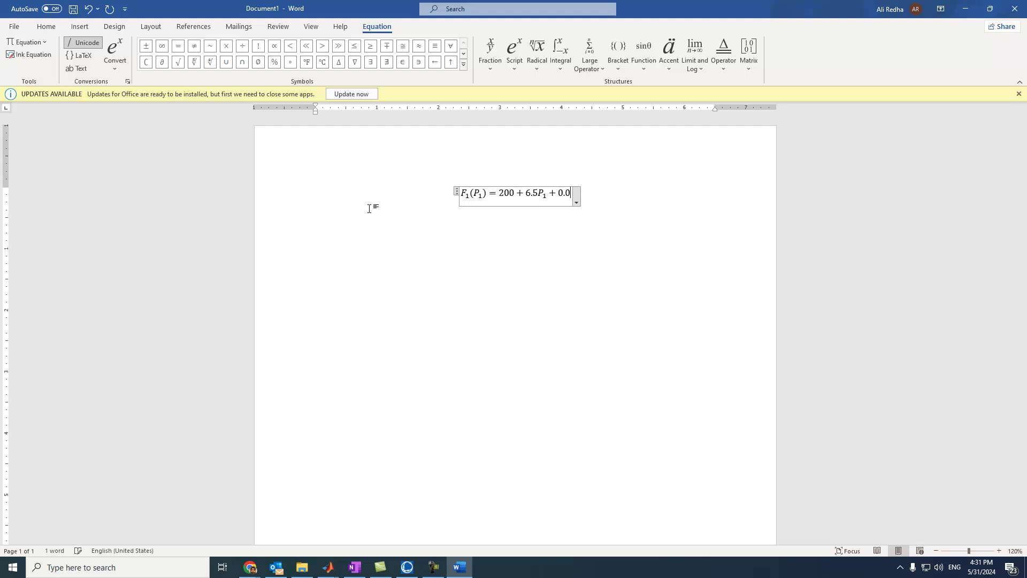
pyautogui.write('02P_1^2')
pyautogui.click(420, 312)
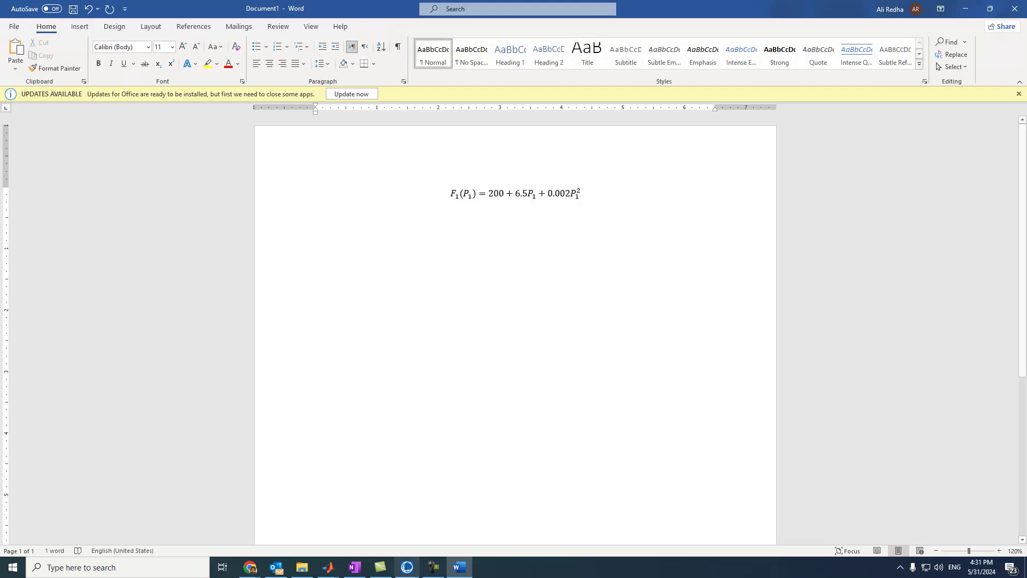
pyautogui.click(494, 197)
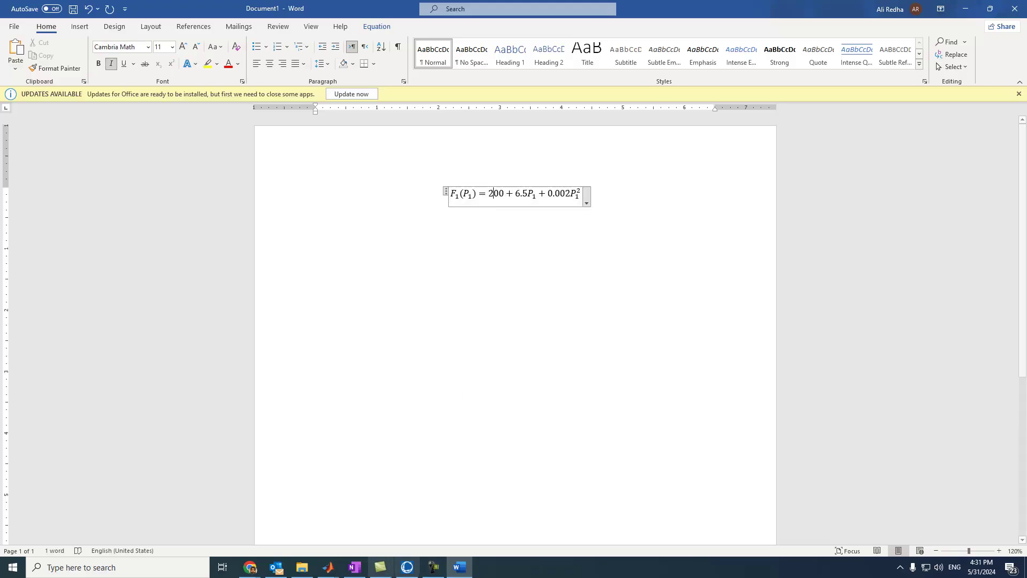
# - Switch back to PowerWorld Simulator and set the bus 1 generator's fuel cost dependent value to 200 Mbtu/hr
pyautogui.click(407, 567)
pyautogui.press('Tab')
pyautogui.press('Tab')
pyautogui.press('Tab')
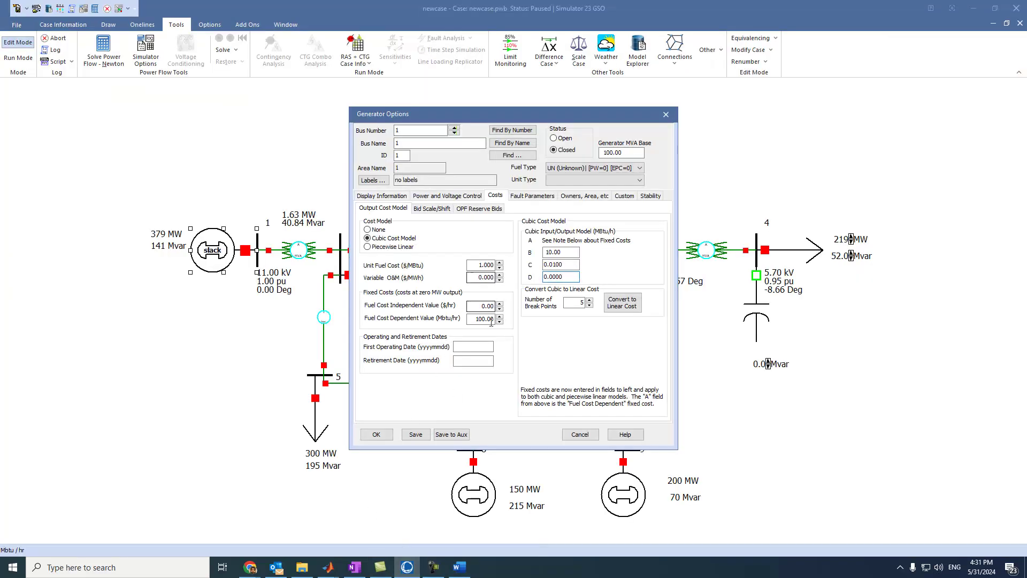
pyautogui.write('2')
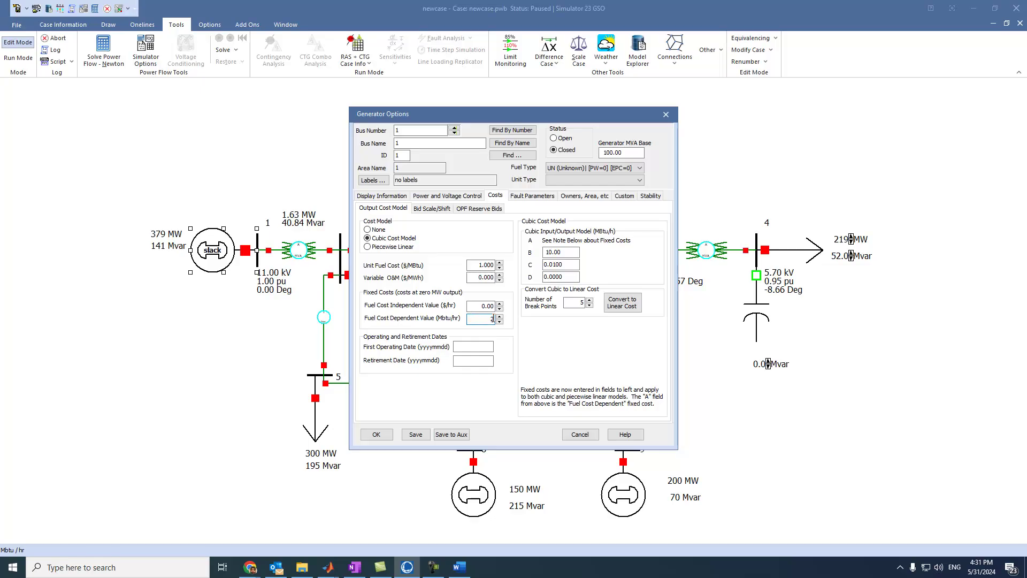
# - Check the equation in Word, set the bus 1 generator's cubic cost coefficients B to 6.5 and C to 0.02, and accept the generator options
pyautogui.click(459, 567)
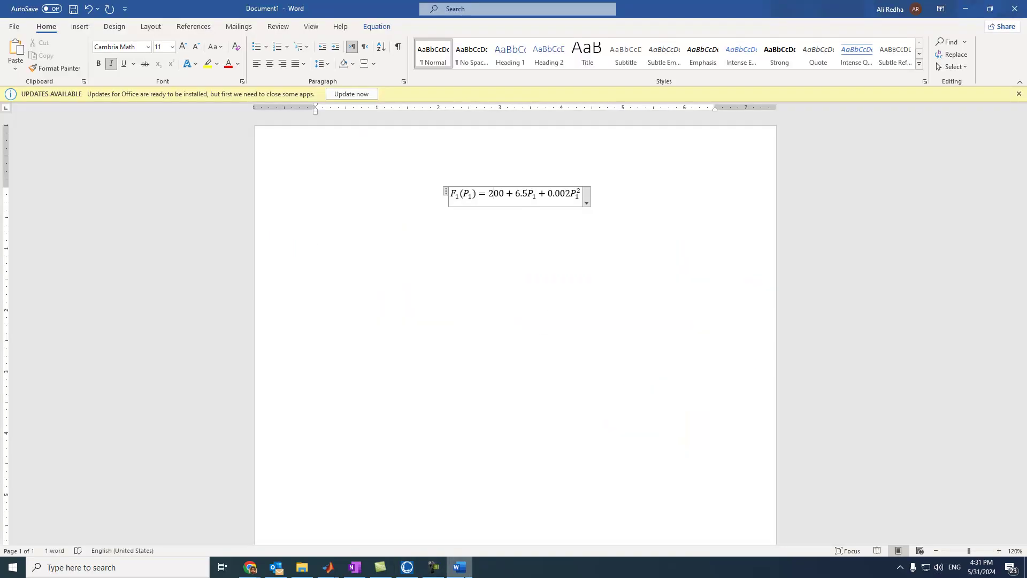
pyautogui.click(406, 567)
pyautogui.doubleClick(546, 252)
pyautogui.write('6')
pyautogui.click(459, 566)
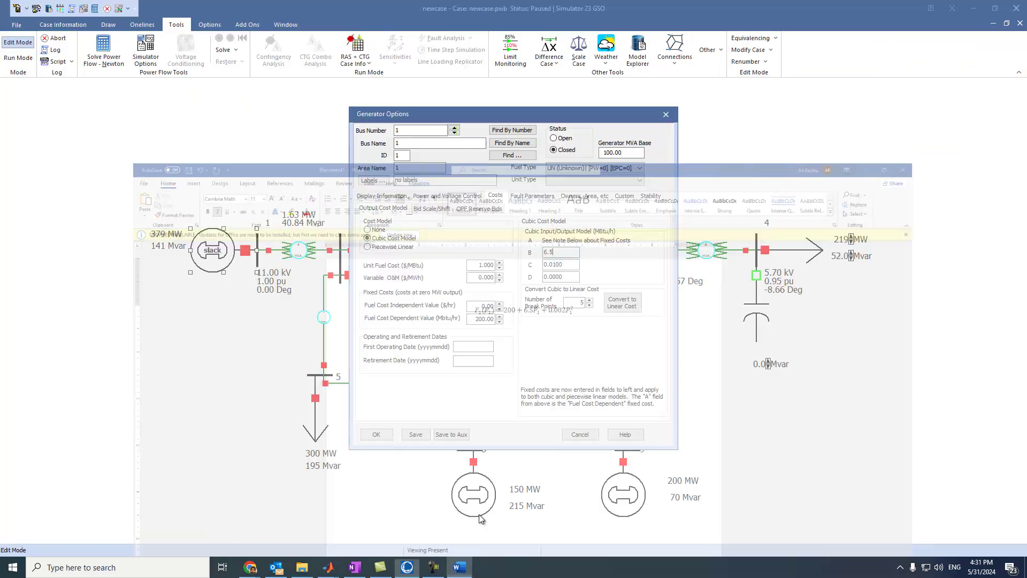
pyautogui.click(406, 567)
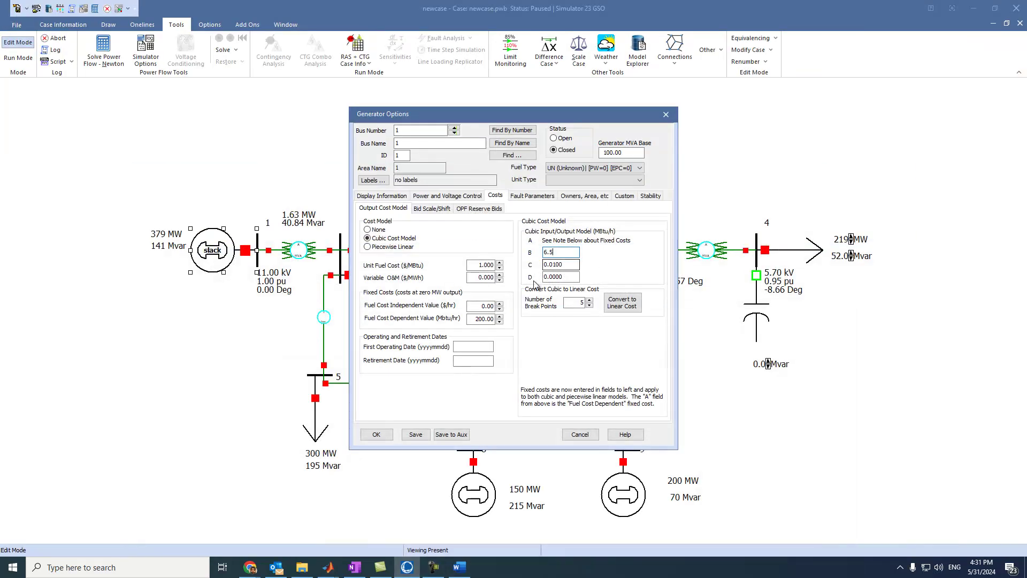
pyautogui.moveTo(567, 265); pyautogui.dragTo(556, 267)
pyautogui.write('2')
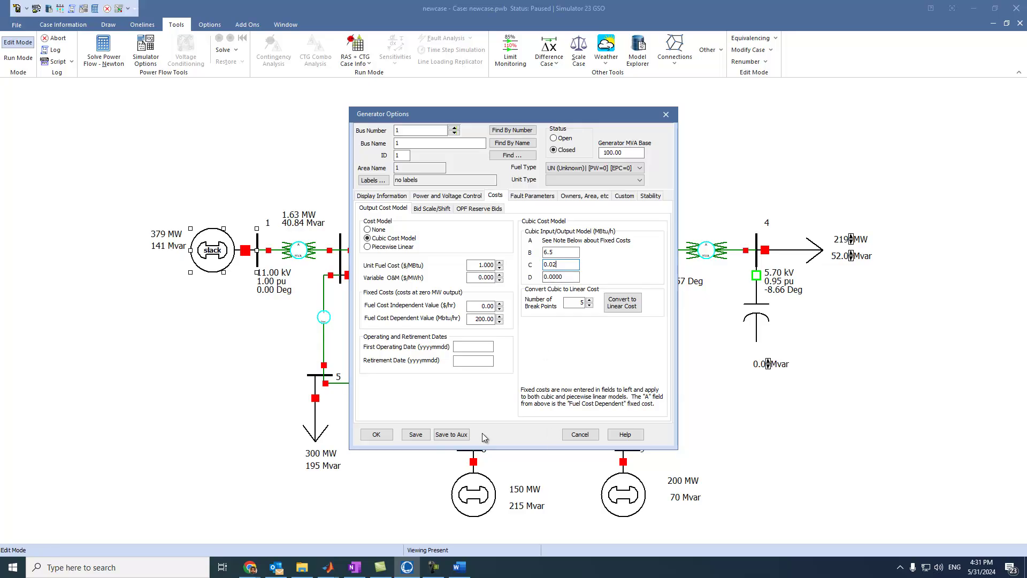
pyautogui.click(374, 436)
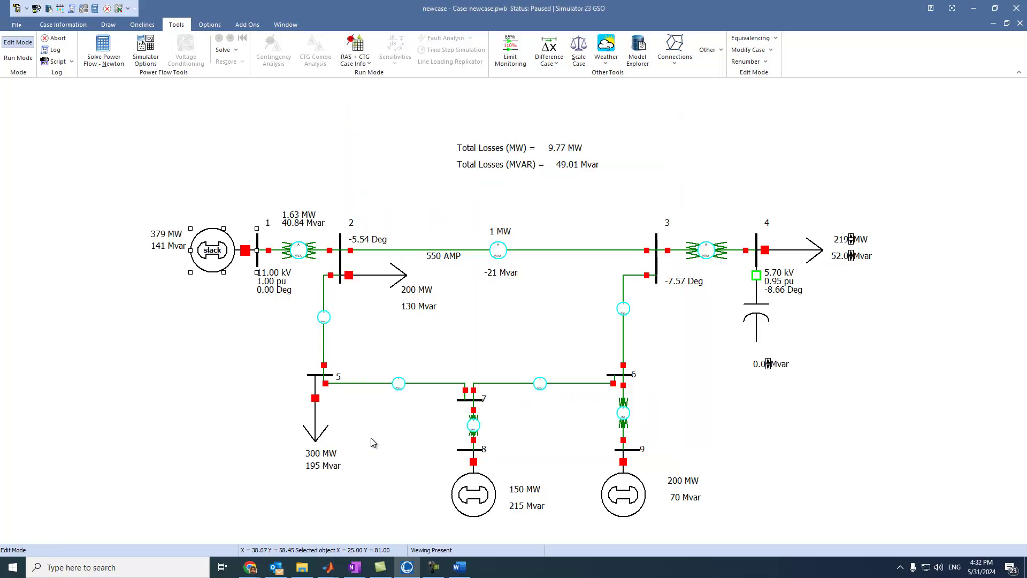
# - In Word, add a second equation below the first: F_1(P_2) = 260 + 4.7P_2 + 0.0023P_2^2
pyautogui.click(469, 512)
pyautogui.click(459, 567)
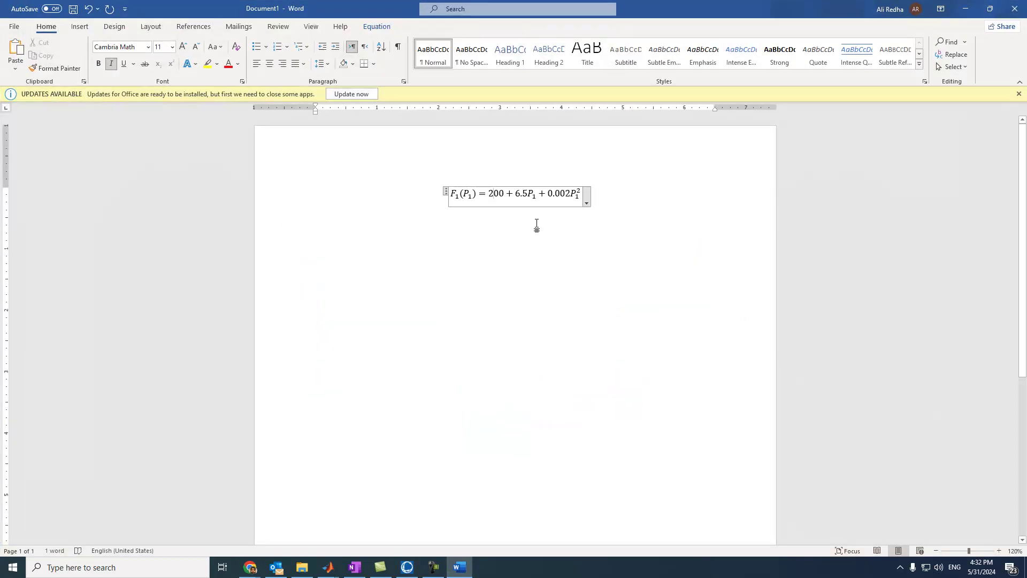
pyautogui.click(607, 198)
pyautogui.press('Return')
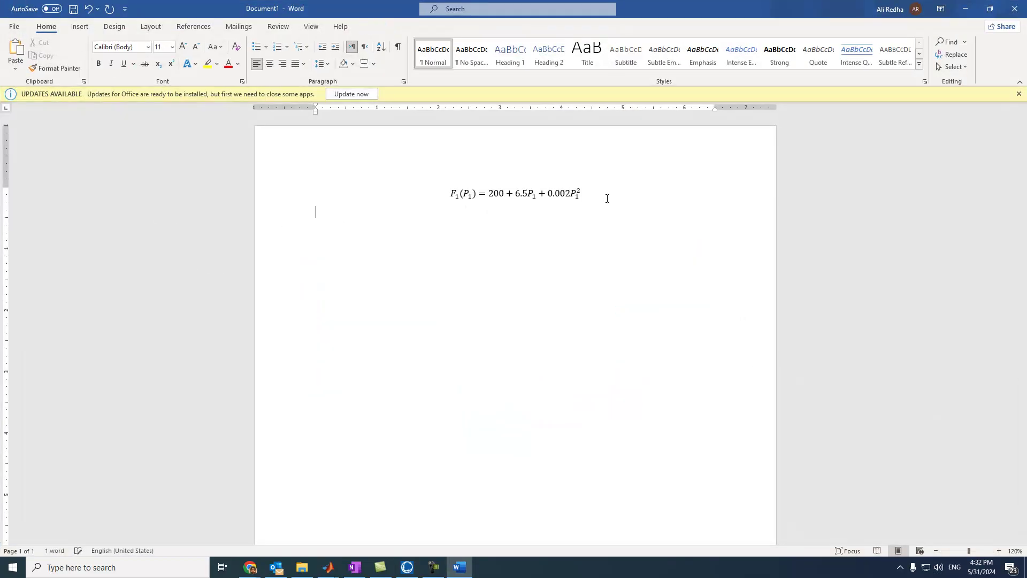
pyautogui.hotkey('alt', '=')
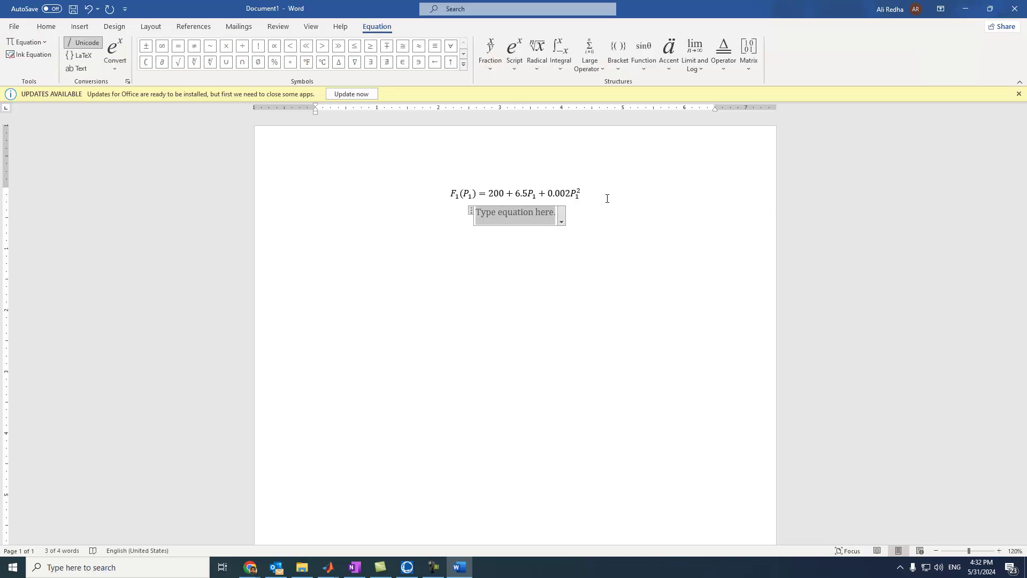
pyautogui.write('F_1(')
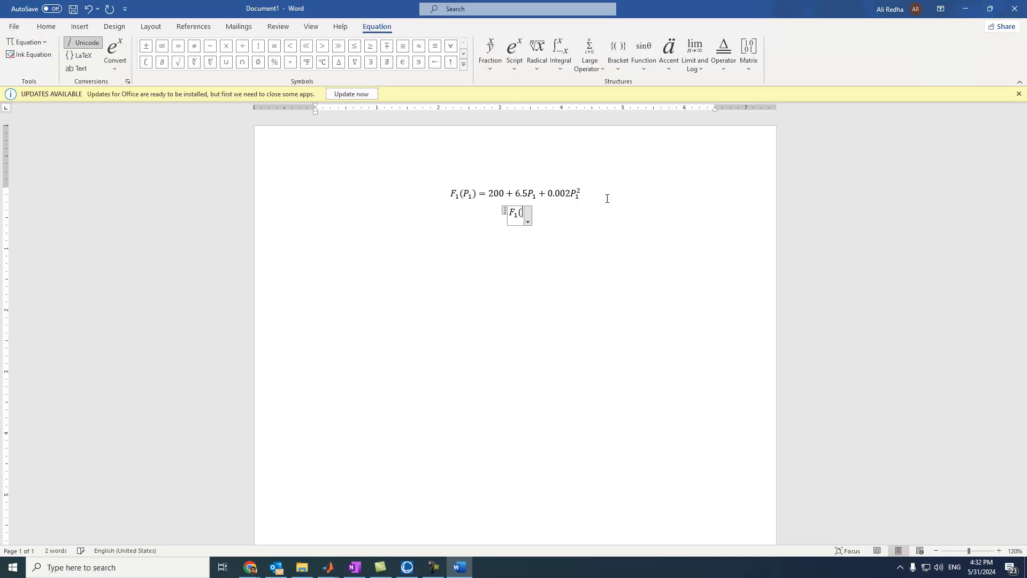
pyautogui.write('P_2) =')
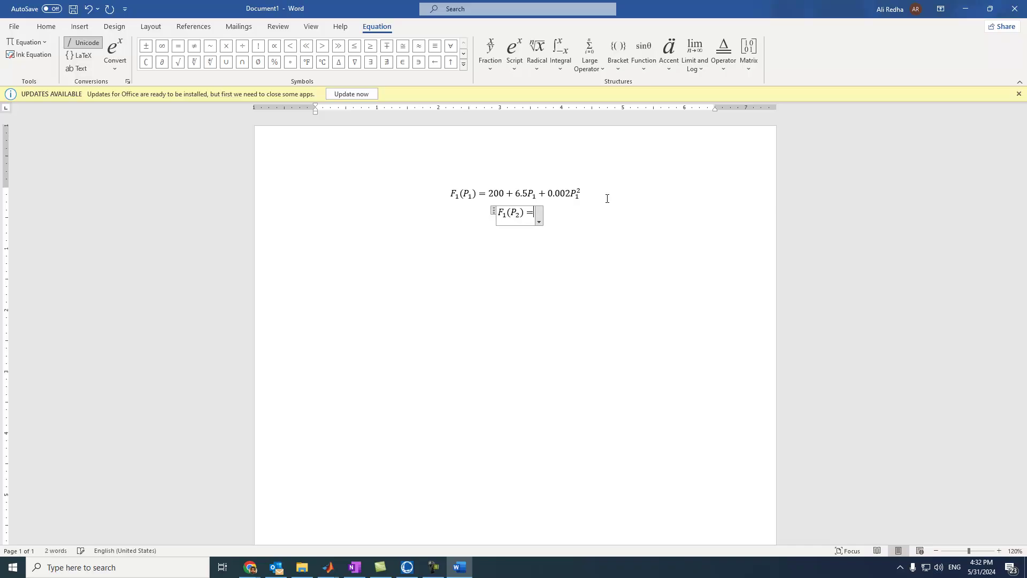
pyautogui.write(' 260 +')
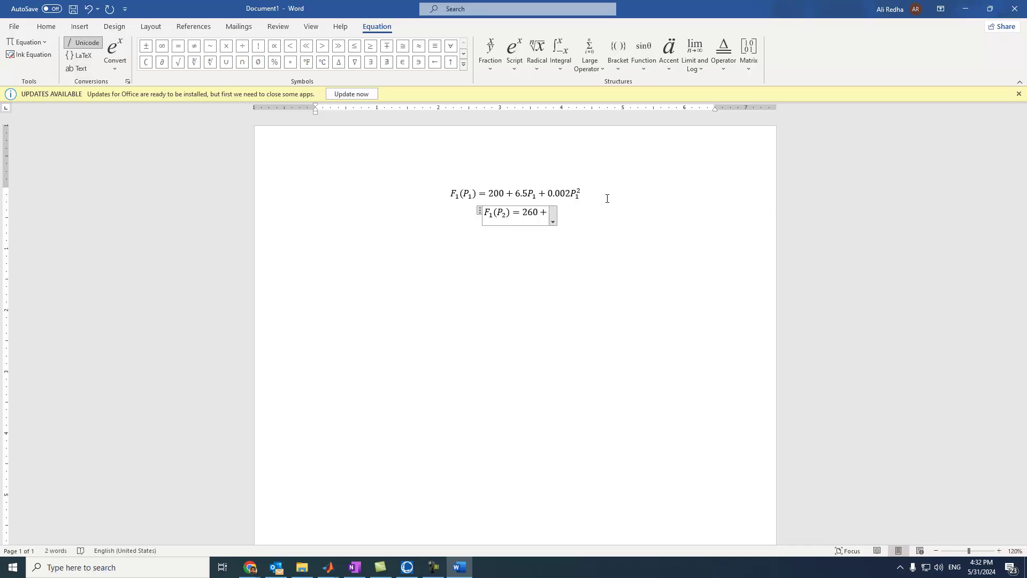
pyautogui.write(' 4.7P_2 ')
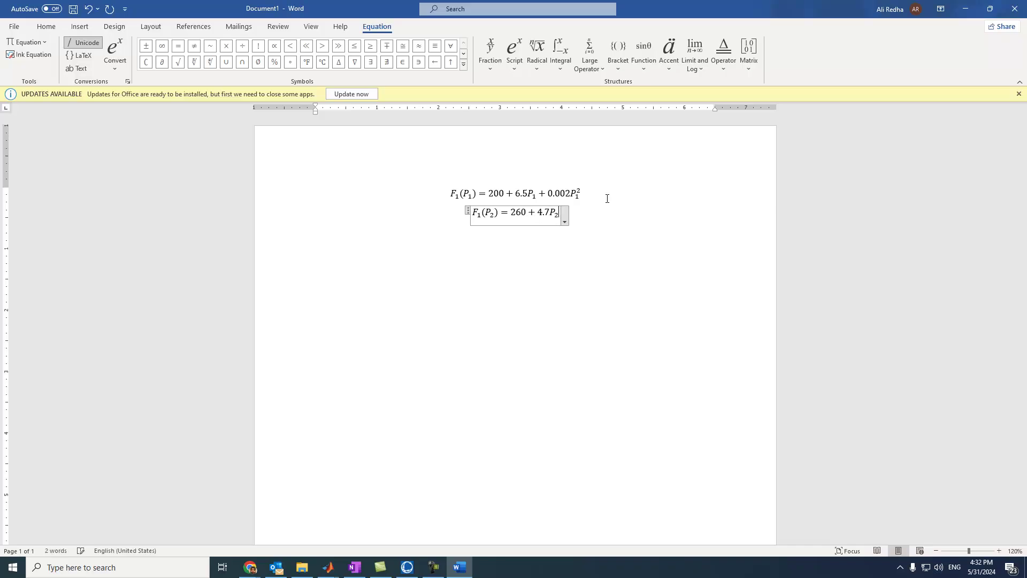
pyautogui.write('+ 0.0')
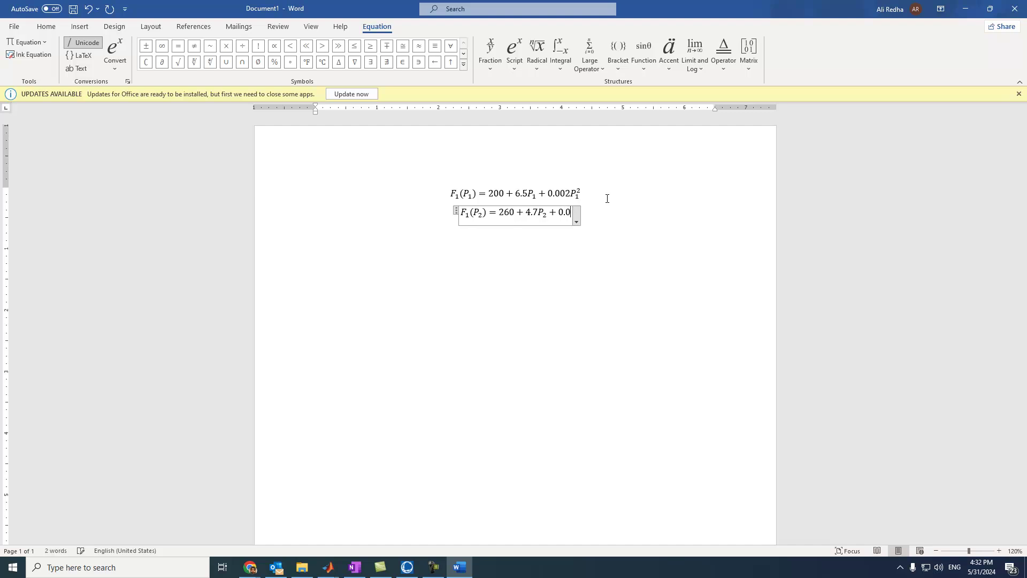
pyautogui.write('023P_2^2')
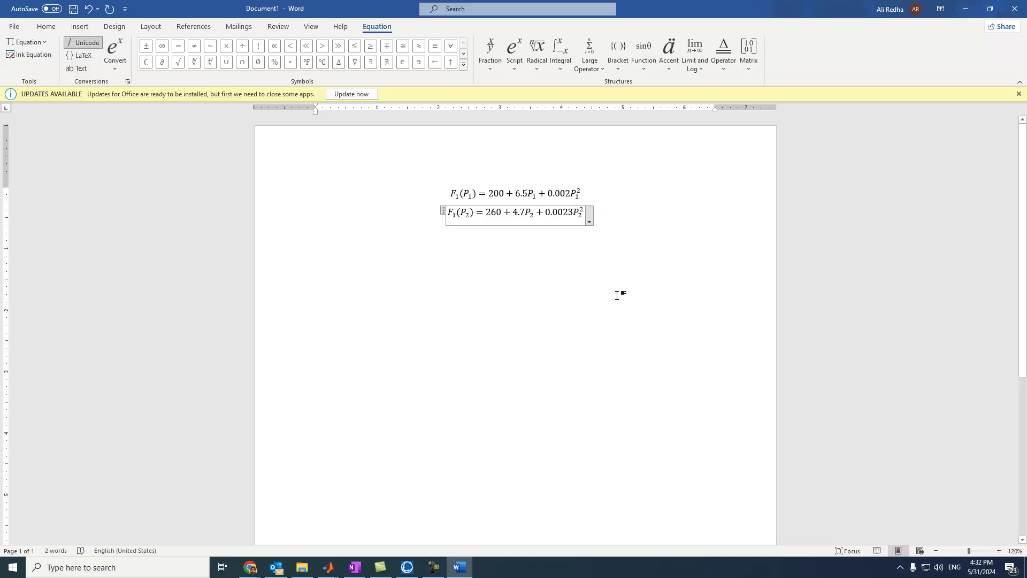
pyautogui.click(616, 295)
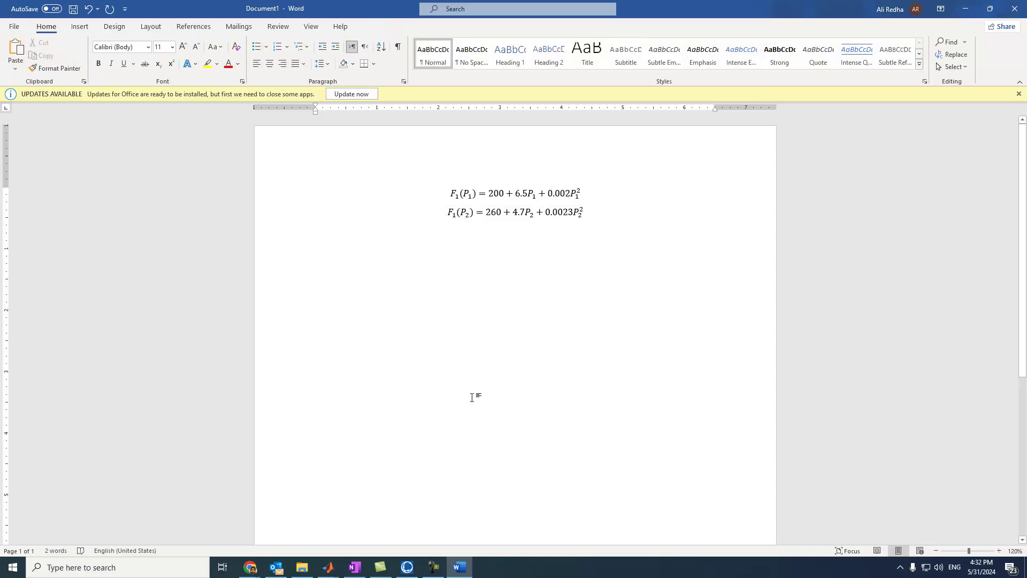
# - Switch to PowerWorld Simulator and give the bus 8 generator a cubic cost model with a fuel cost dependent value of 260 Mbtu/hr
pyautogui.click(407, 567)
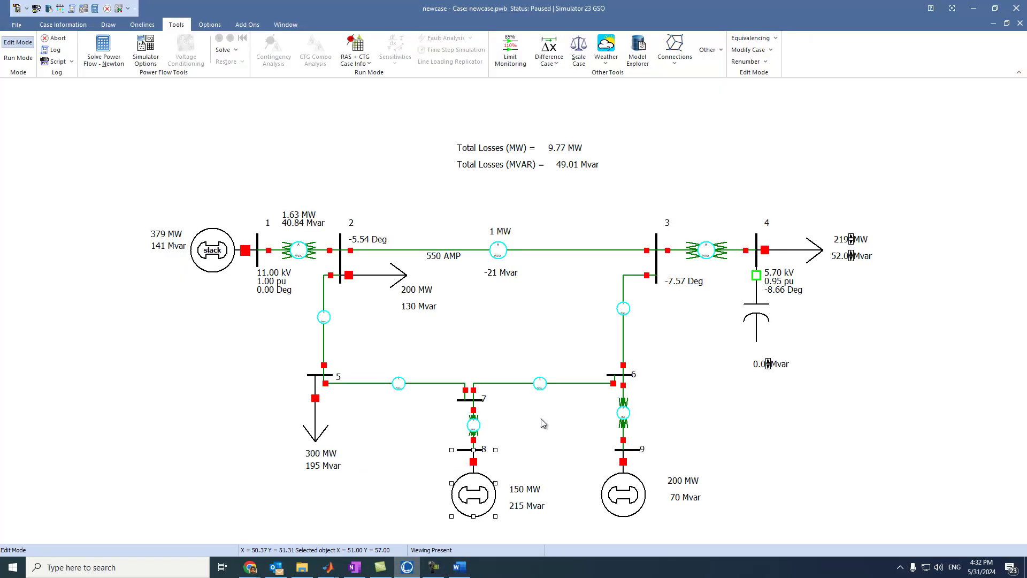
pyautogui.doubleClick(469, 494)
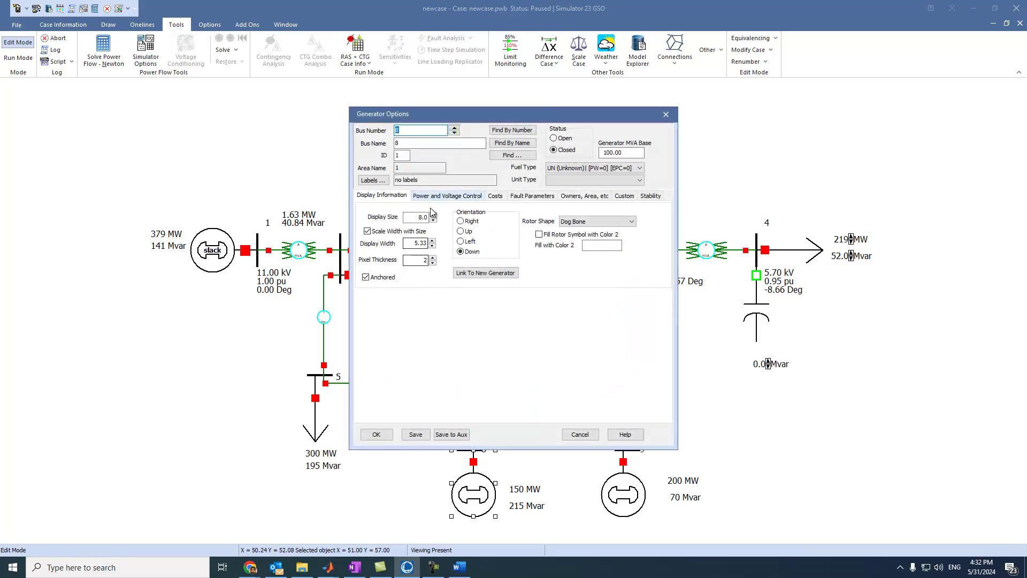
pyautogui.click(448, 196)
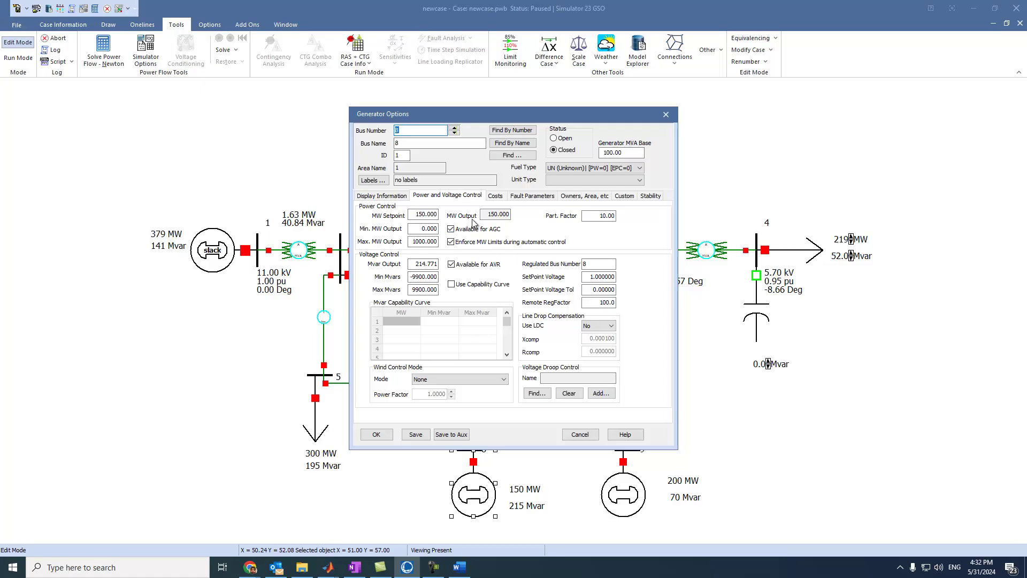
pyautogui.click(495, 197)
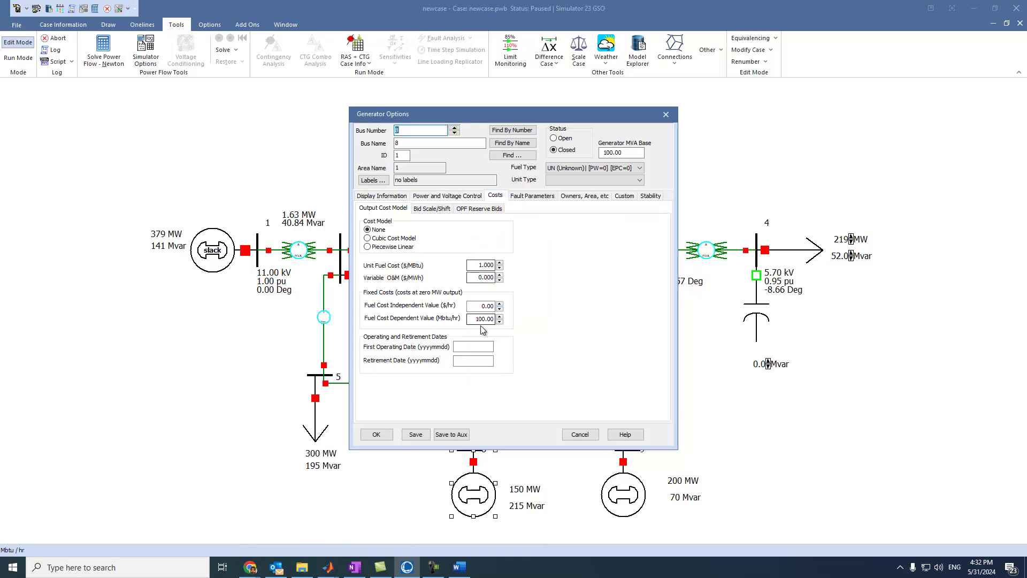
pyautogui.click(376, 239)
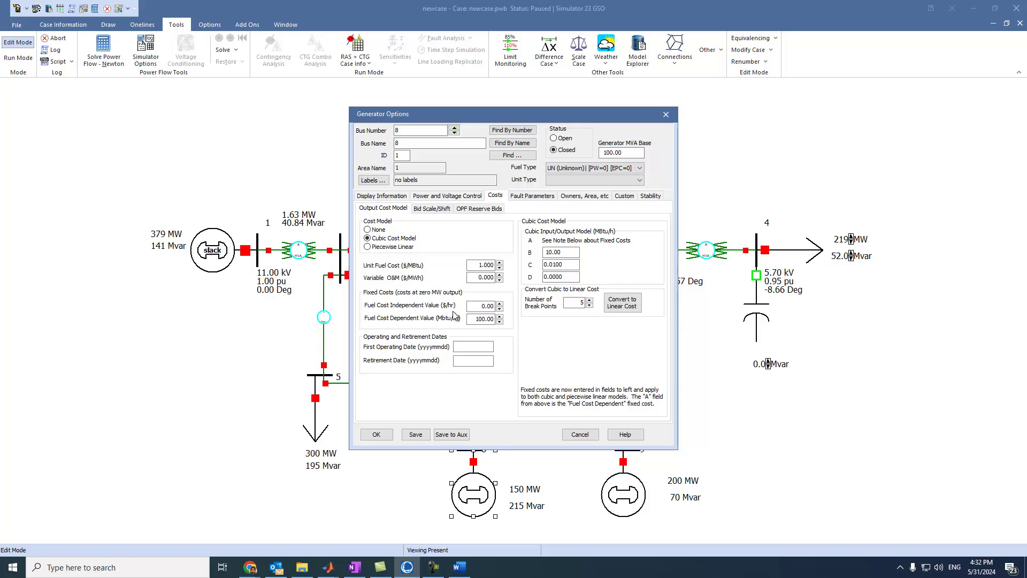
pyautogui.doubleClick(471, 319)
pyautogui.write('260')
# - Check the second equation in Word, set the bus 8 generator's cubic cost coefficients B to 4.7 and C to 0.0023, and accept the options
pyautogui.click(459, 567)
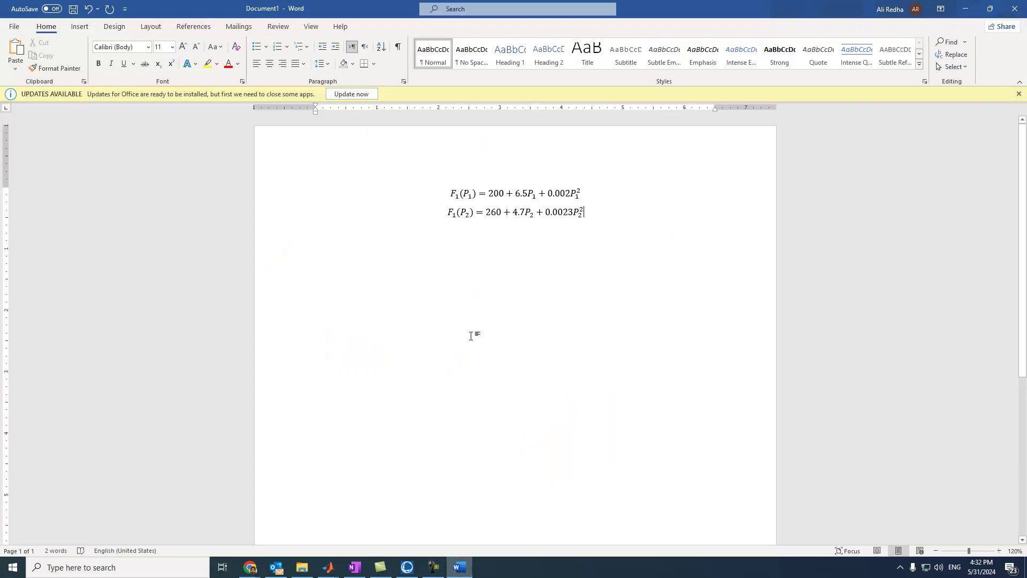
pyautogui.click(407, 566)
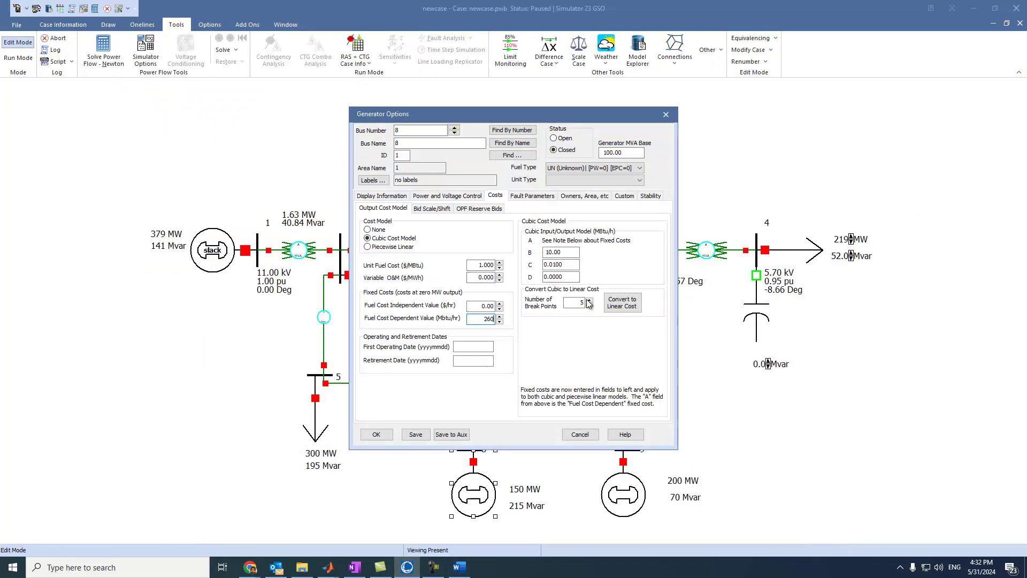
pyautogui.doubleClick(563, 252)
pyautogui.write('4.7')
pyautogui.click(463, 572)
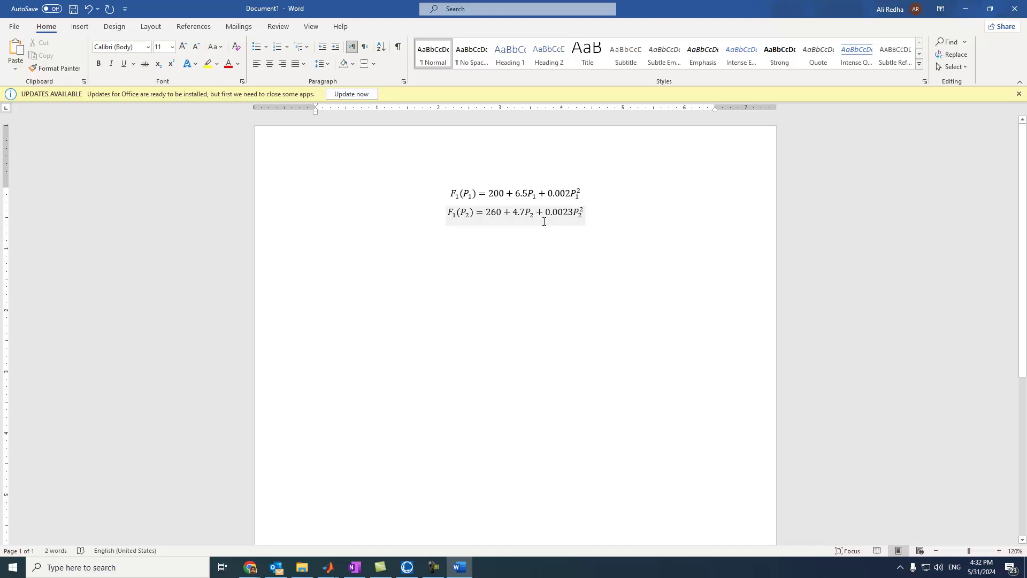
pyautogui.click(460, 567)
pyautogui.click(566, 268)
pyautogui.moveTo(567, 268); pyautogui.dragTo(554, 268)
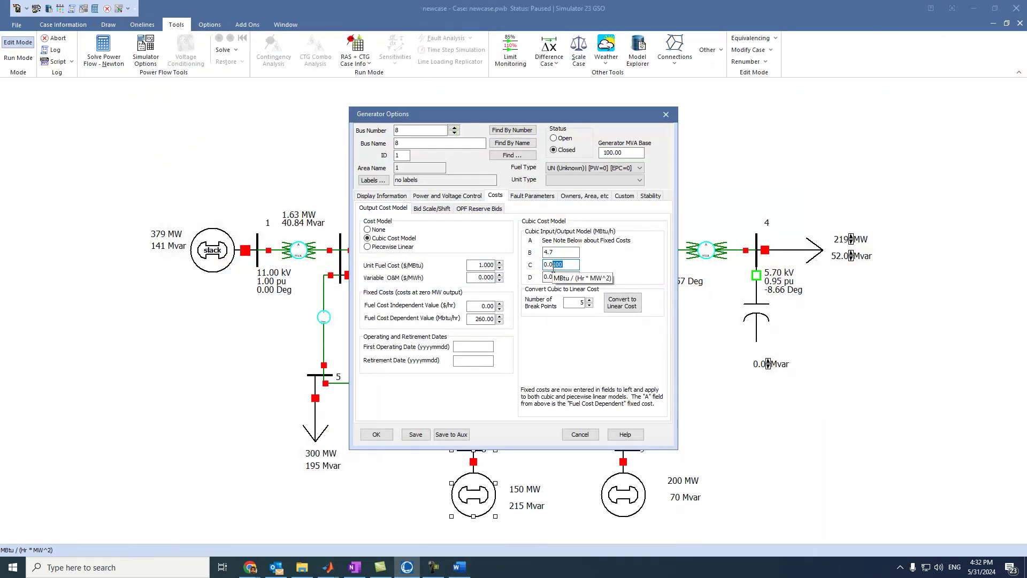
pyautogui.write('823')
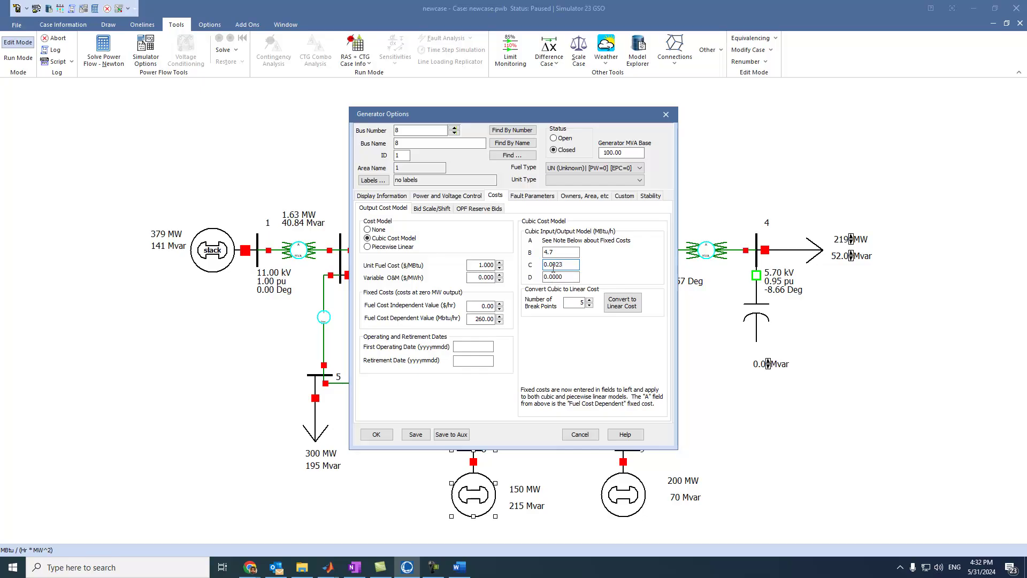
pyautogui.click(373, 435)
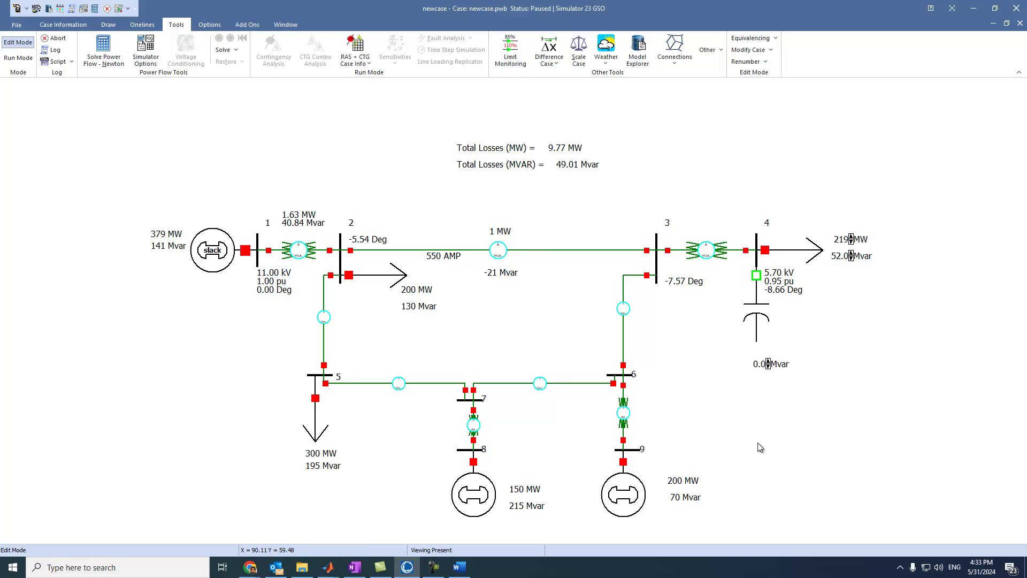
# - In Word, add a third equation below the others: F_3(P_3) = 230 + 5.5P_3 + 0.0024P_3^2
pyautogui.click(458, 567)
pyautogui.hotkey('ctrl', 'l')
pyautogui.hotkey('alt', '=')
pyautogui.write('F')
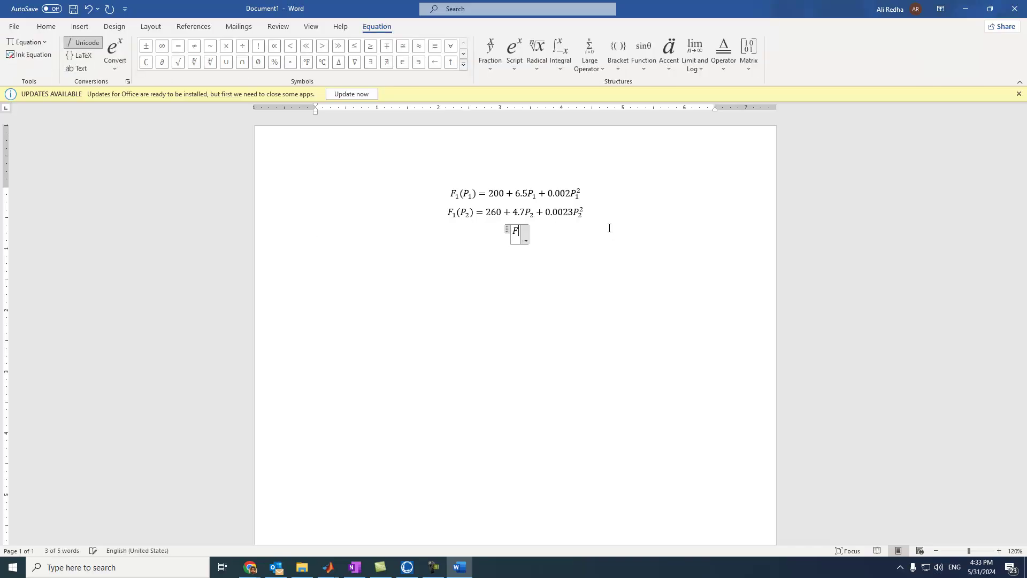
pyautogui.write('_3 (P_3')
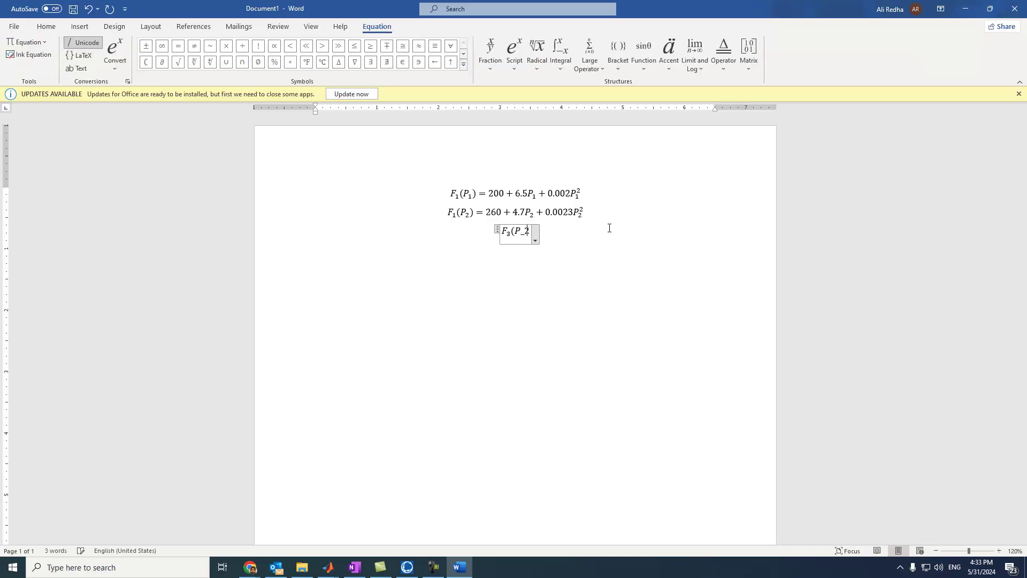
pyautogui.write(')=2')
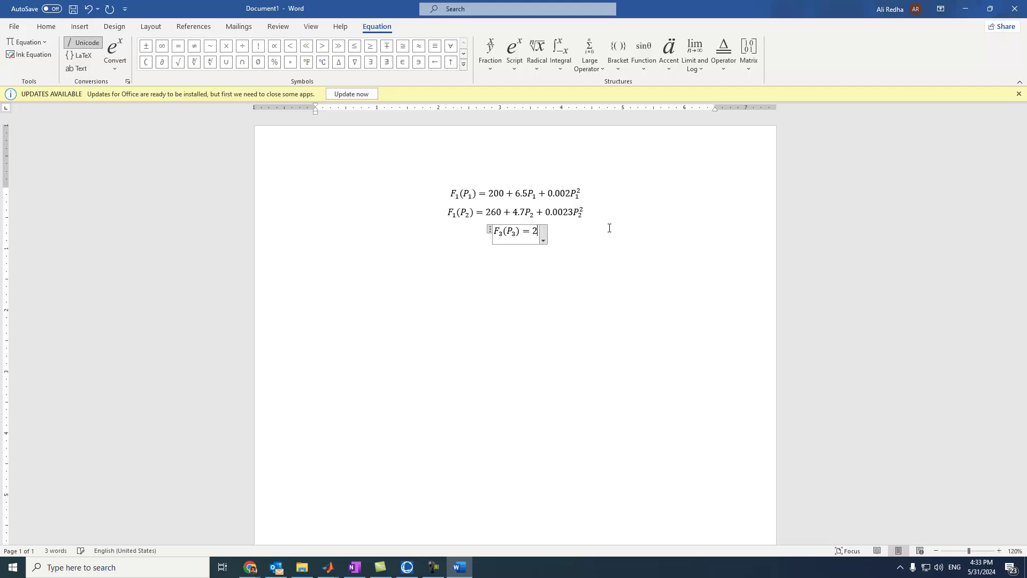
pyautogui.write('30')
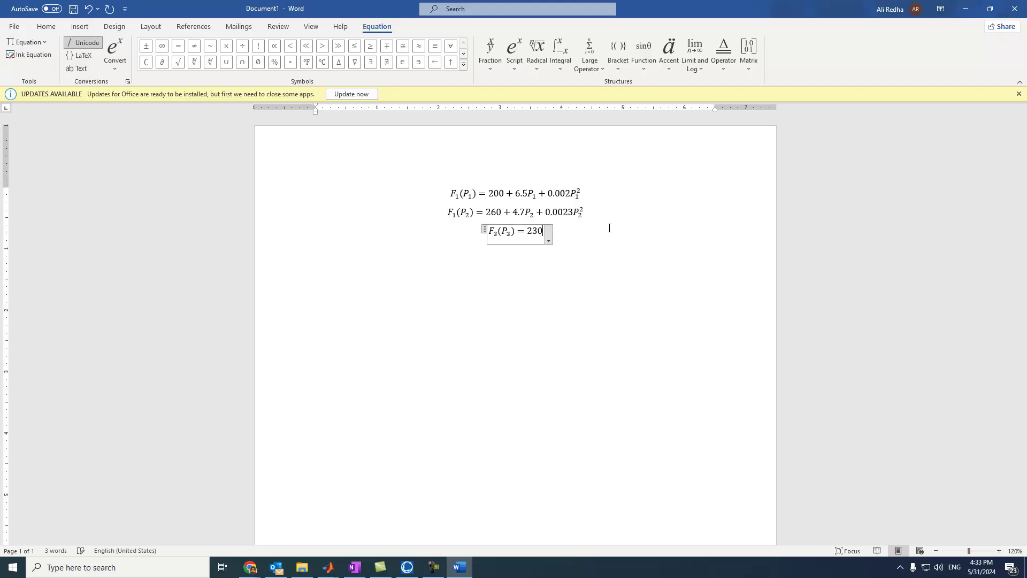
pyautogui.write('+5')
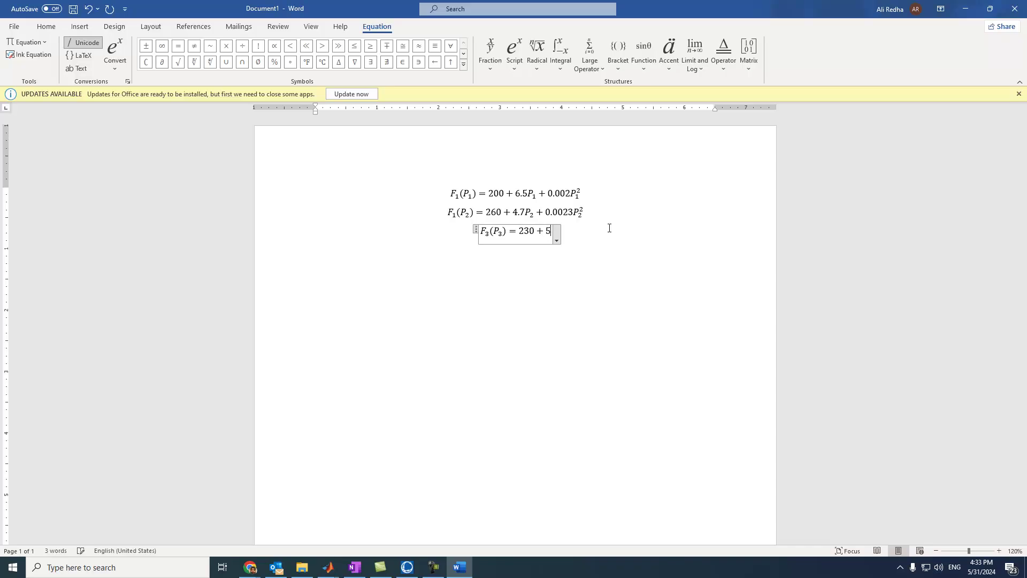
pyautogui.write('.5P_')
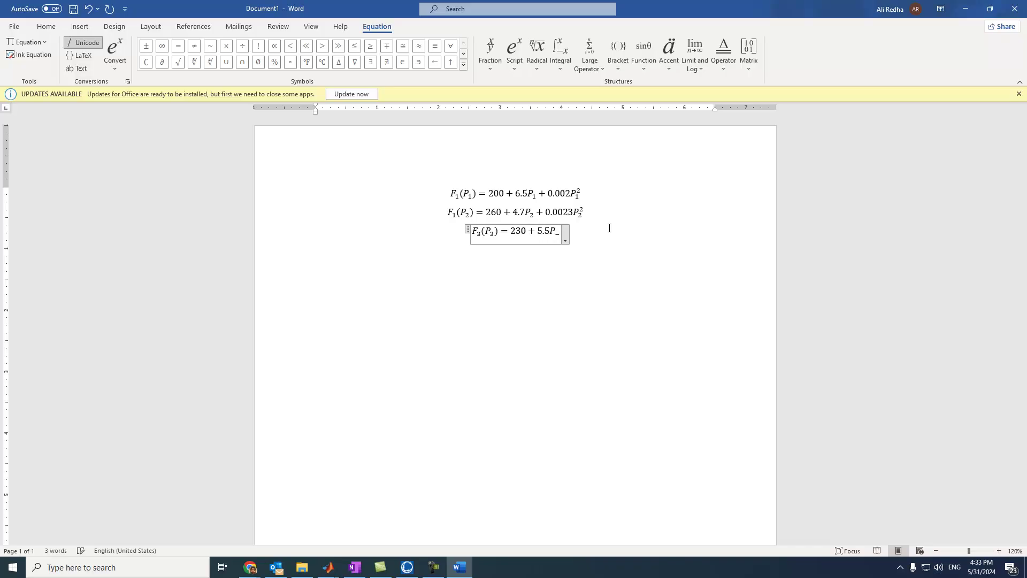
pyautogui.write('3^')
pyautogui.press('BackSpace')
pyautogui.write('+ 0')
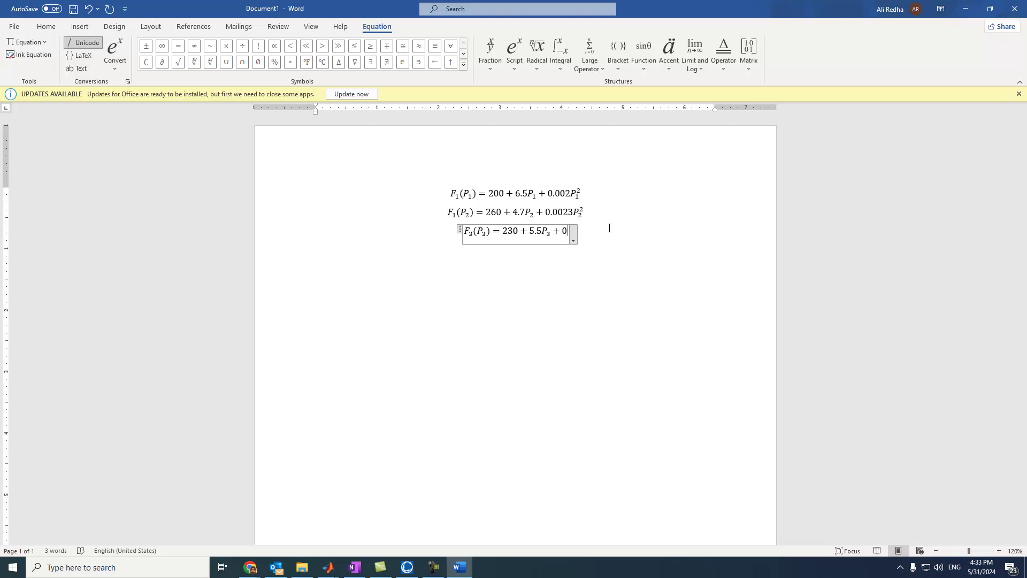
pyautogui.write('.00')
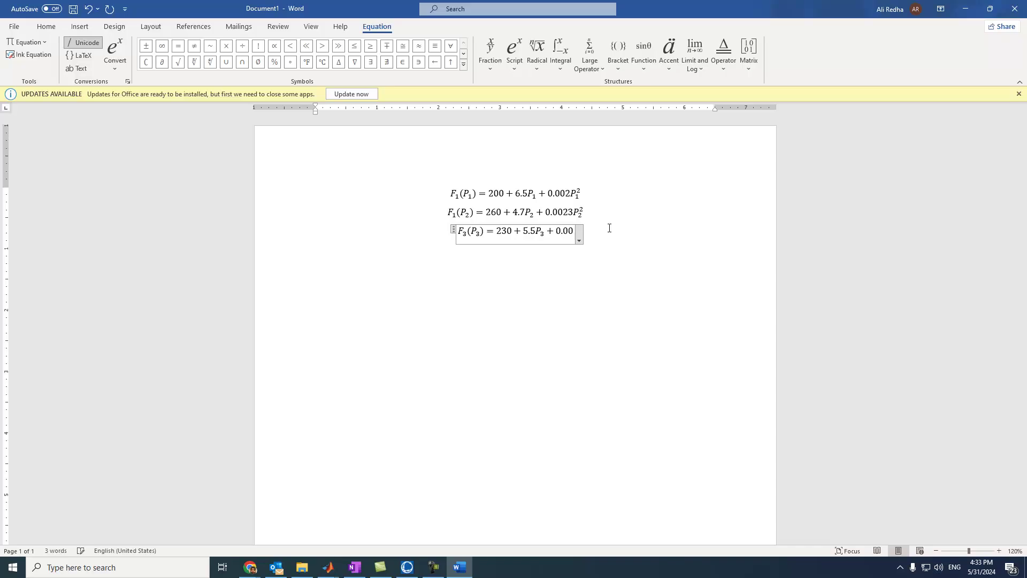
pyautogui.write('24P_3^2')
pyautogui.click(607, 343)
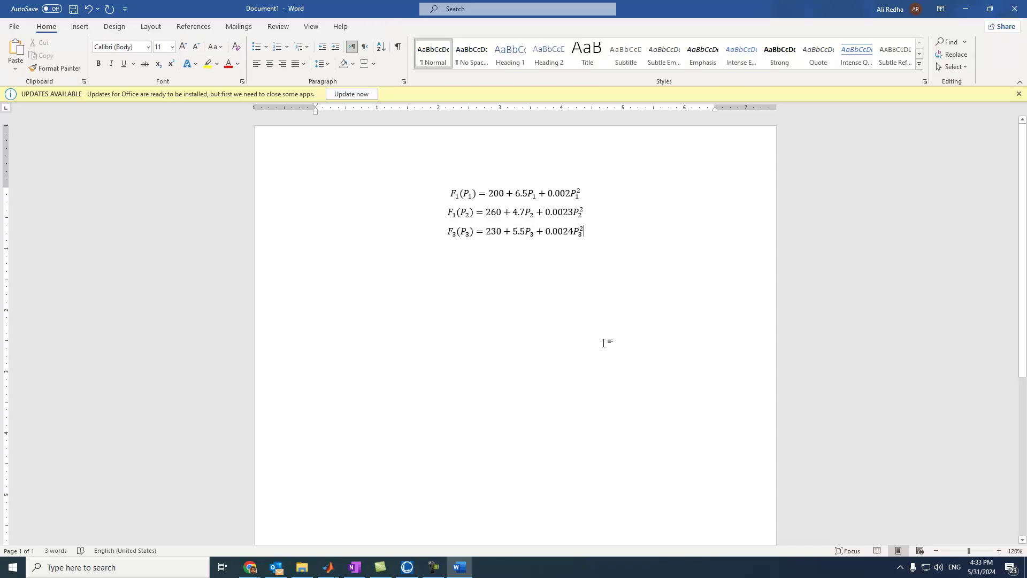
# - Back in PowerWorld Simulator, give the bus 9 generator a cubic cost model with a fuel cost dependent value of 230 Mbtu/hr
pyautogui.click(407, 567)
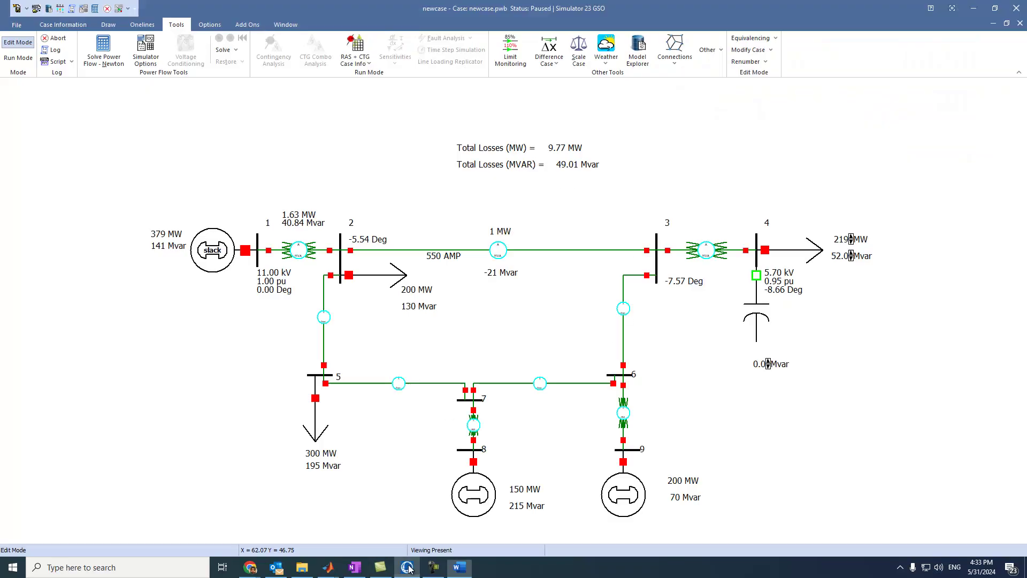
pyautogui.click(615, 501)
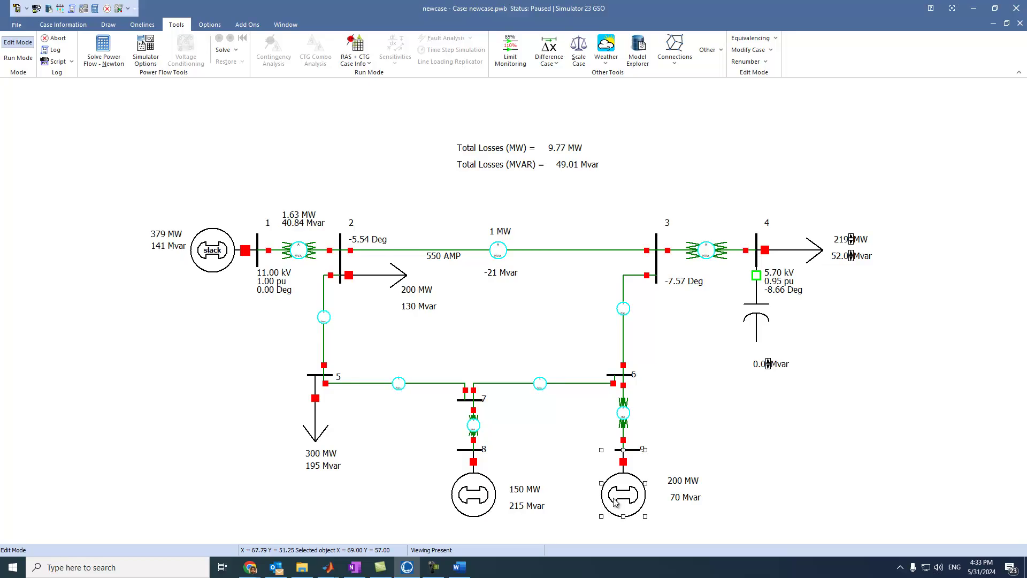
pyautogui.doubleClick(615, 501)
pyautogui.click(441, 195)
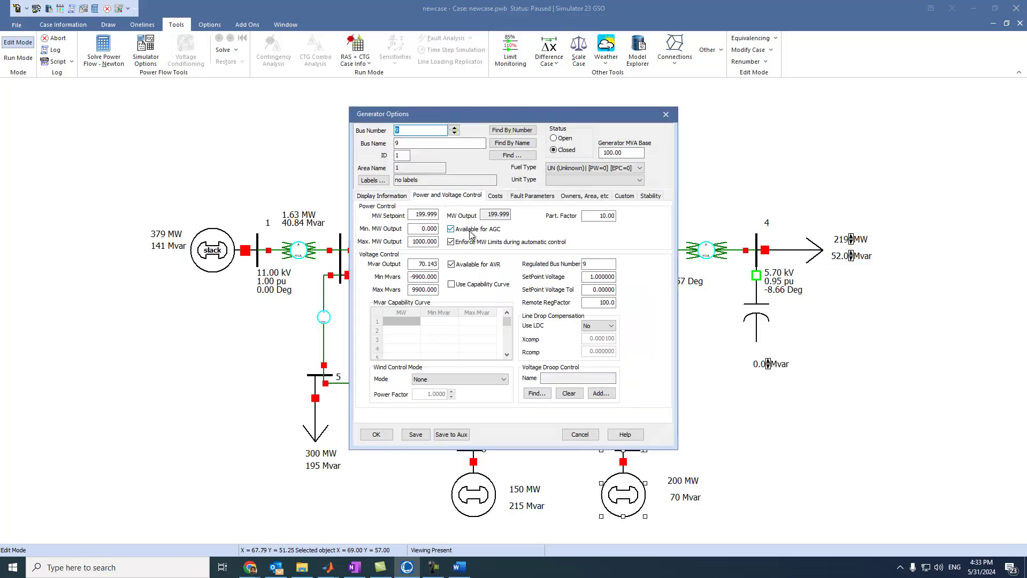
pyautogui.click(496, 198)
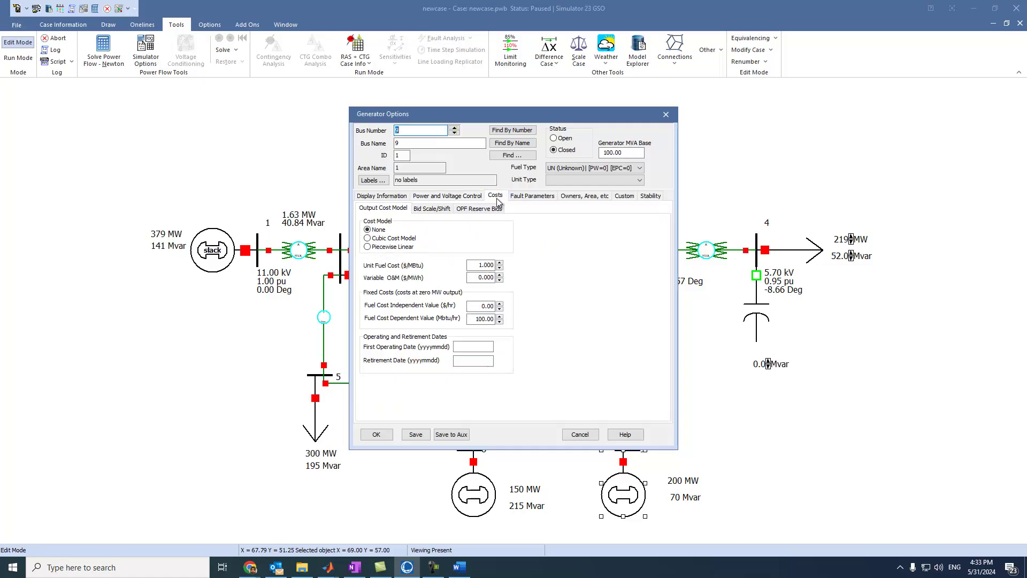
pyautogui.click(381, 238)
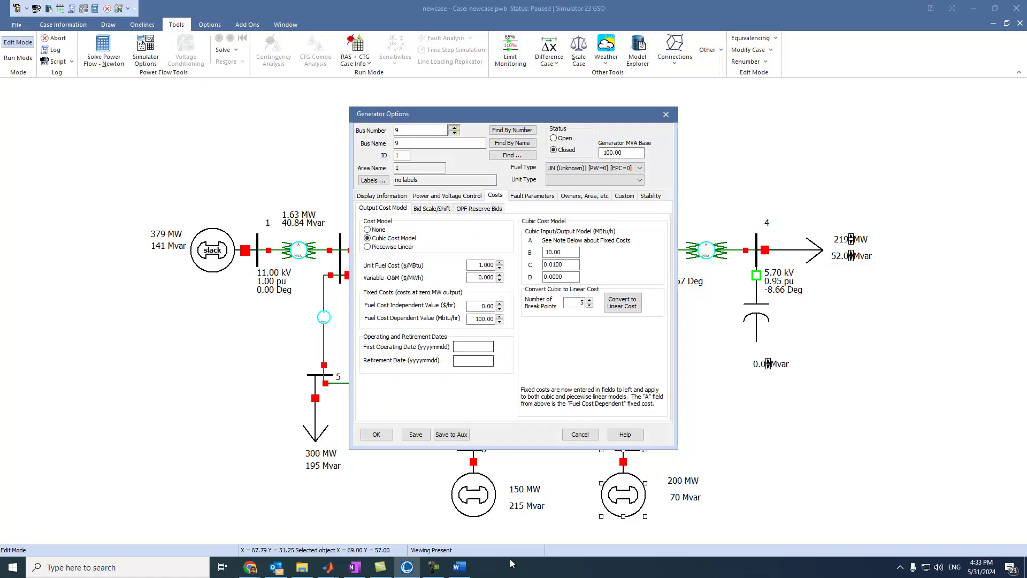
pyautogui.moveTo(469, 319); pyautogui.dragTo(504, 314)
pyautogui.write('230')
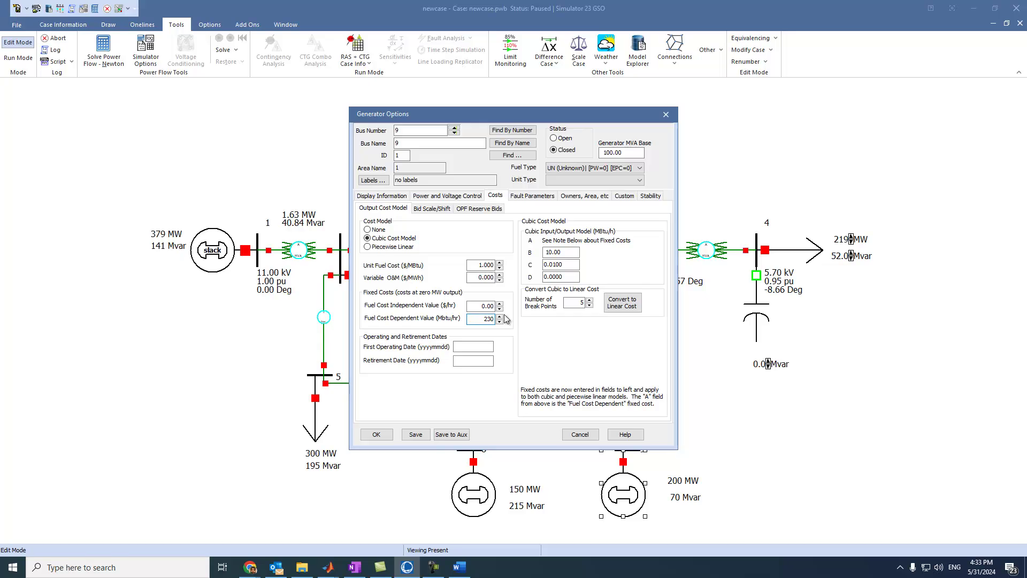
# - Check Word's third equation, set the bus 9 generator's coefficient B to 5.5 and C to the equation's quadratic coefficient, and accept the options
pyautogui.click(459, 567)
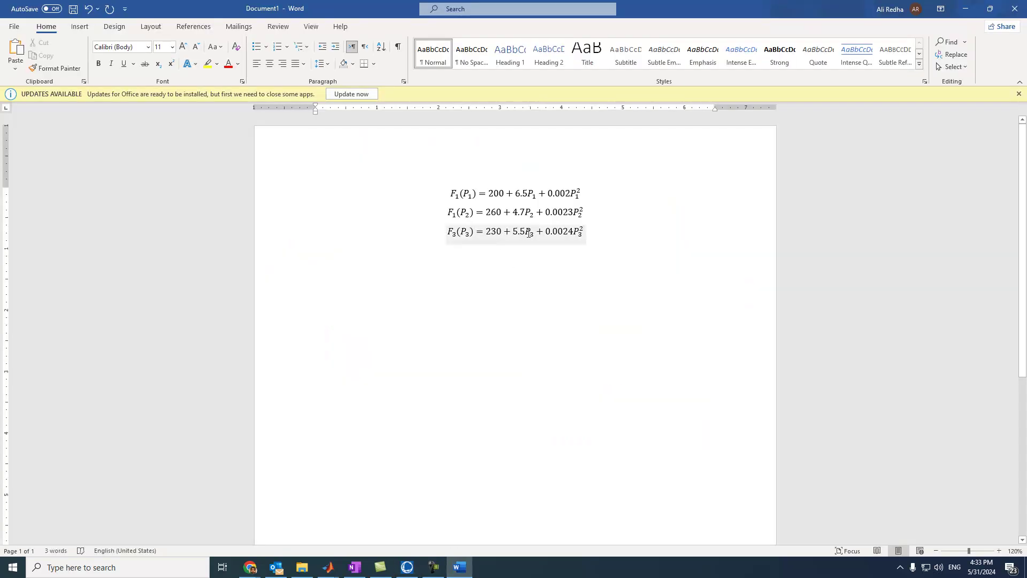
pyautogui.click(407, 567)
pyautogui.doubleClick(571, 254)
pyautogui.write('5.5')
pyautogui.click(459, 567)
pyautogui.click(481, 474)
pyautogui.click(407, 567)
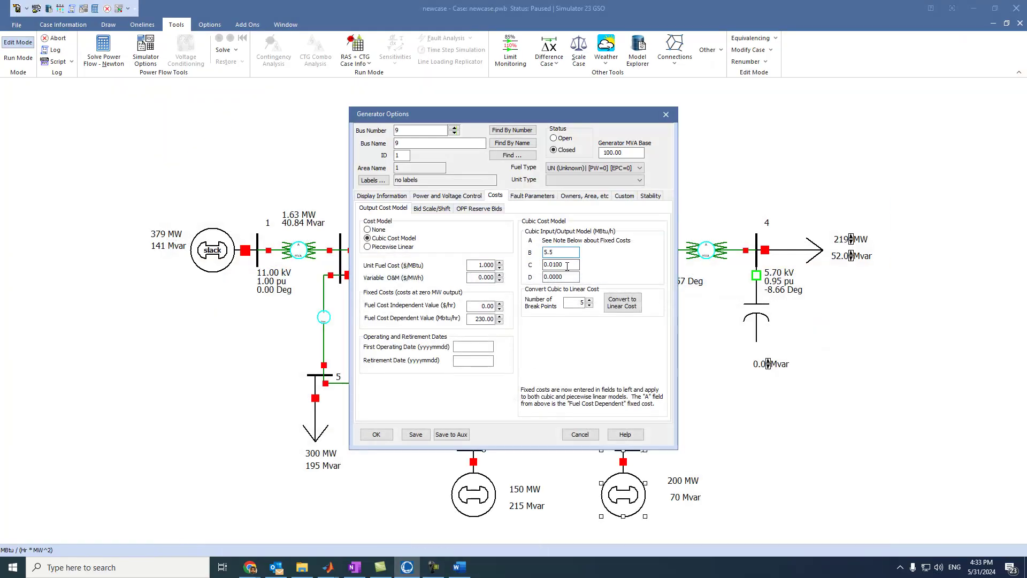
pyautogui.write('8')
pyautogui.click(376, 434)
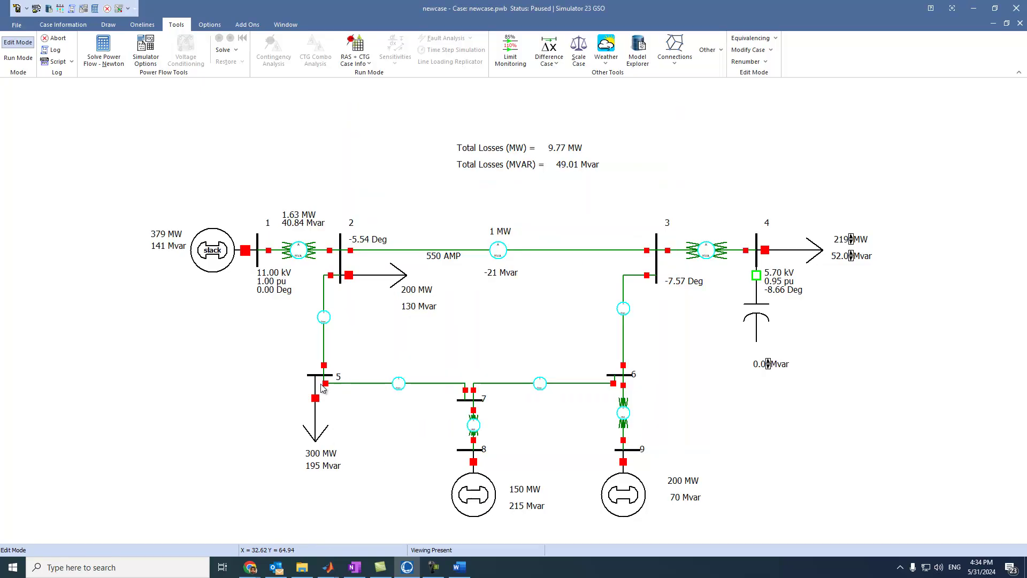
# - Add a Gen AGC Status field for the bus 1 generator just below its symbol on the oneline diagram
pyautogui.click(115, 25)
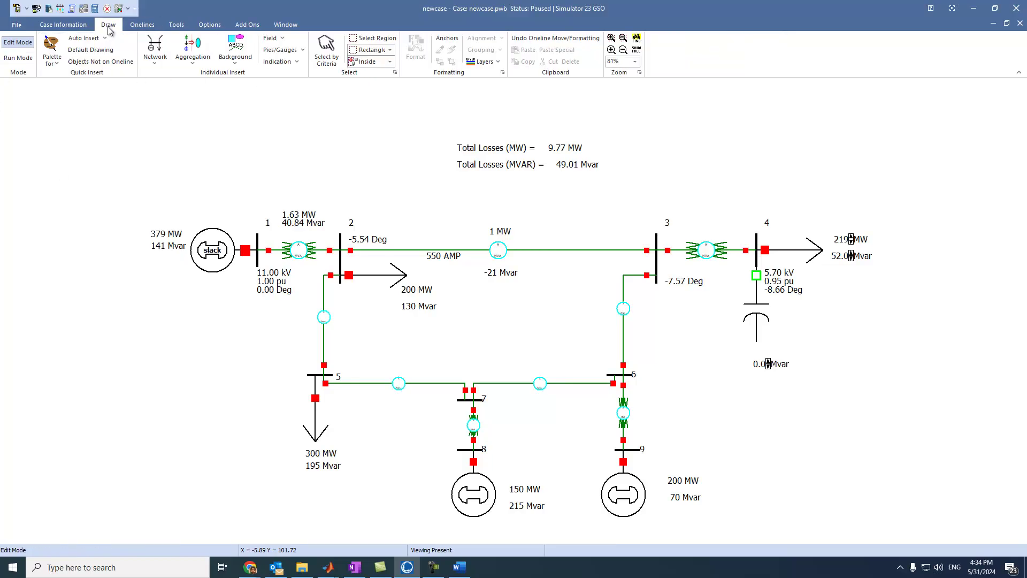
pyautogui.click(272, 38)
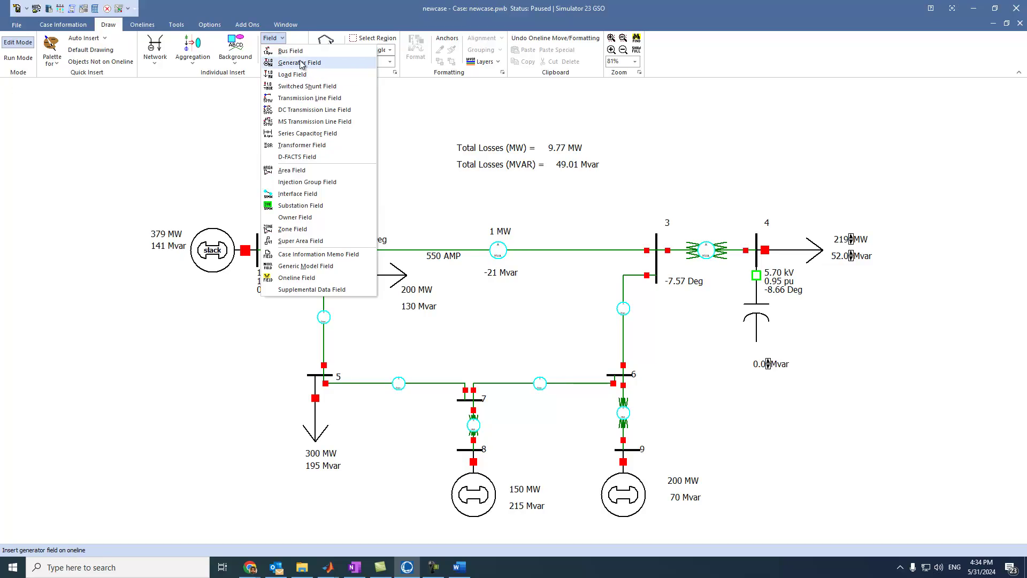
pyautogui.click(294, 63)
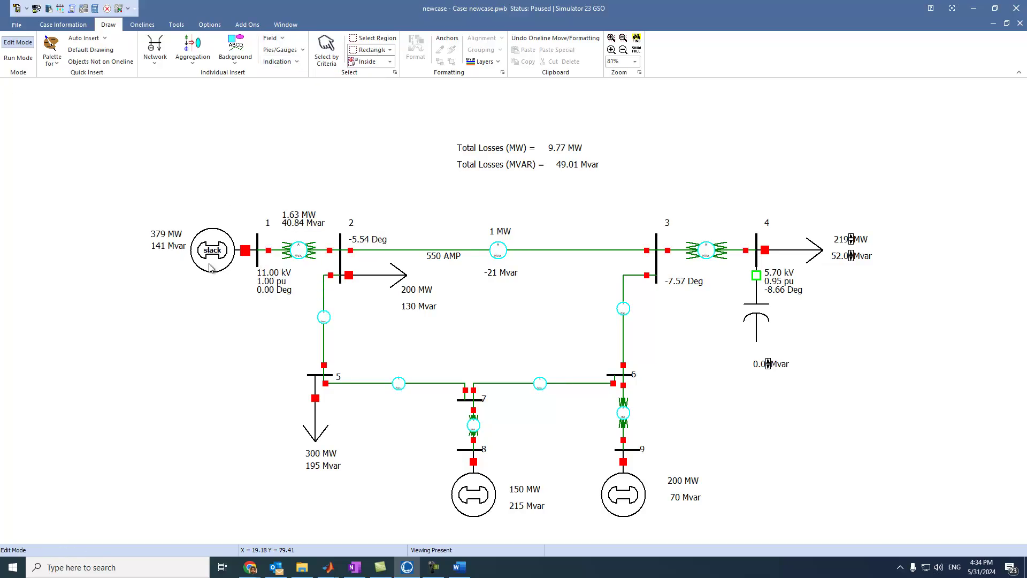
pyautogui.click(210, 268)
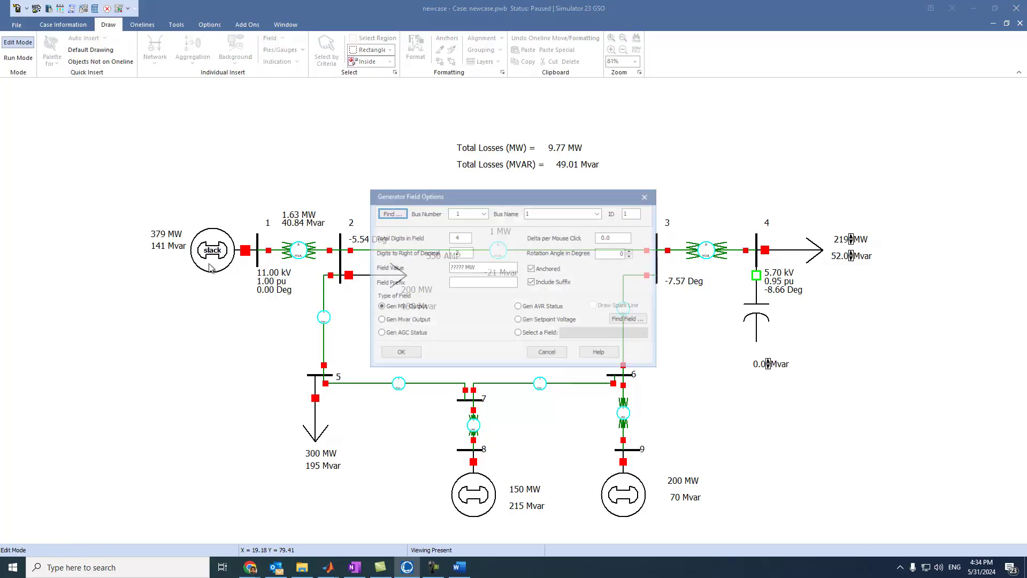
pyautogui.click(380, 334)
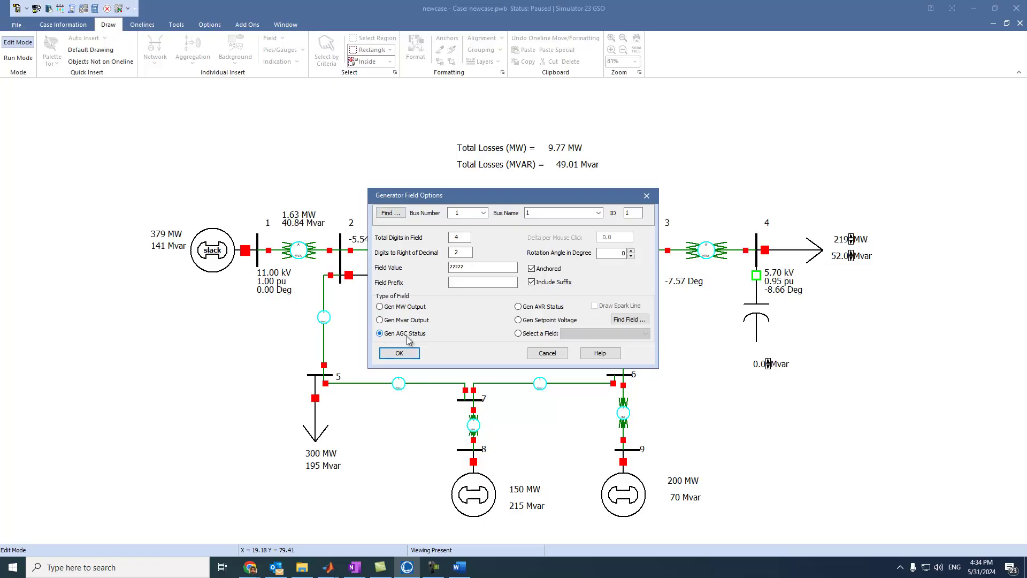
pyautogui.click(402, 354)
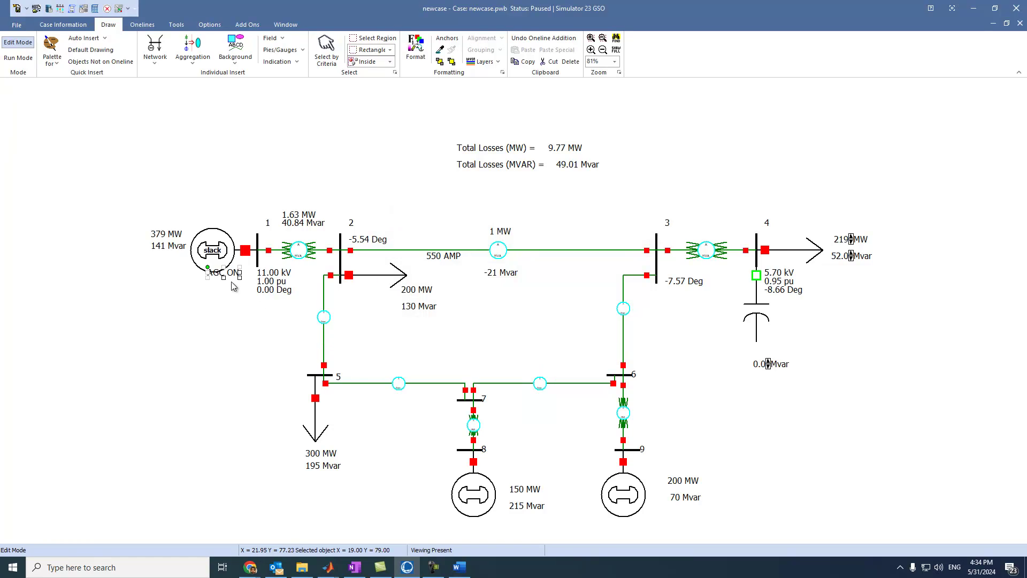
# - Move the bus 1 generator's AGC field below its Mvar reading, and add a Gen AGC Status field beside the bus 8 generator
pyautogui.moveTo(231, 277); pyautogui.dragTo(157, 277)
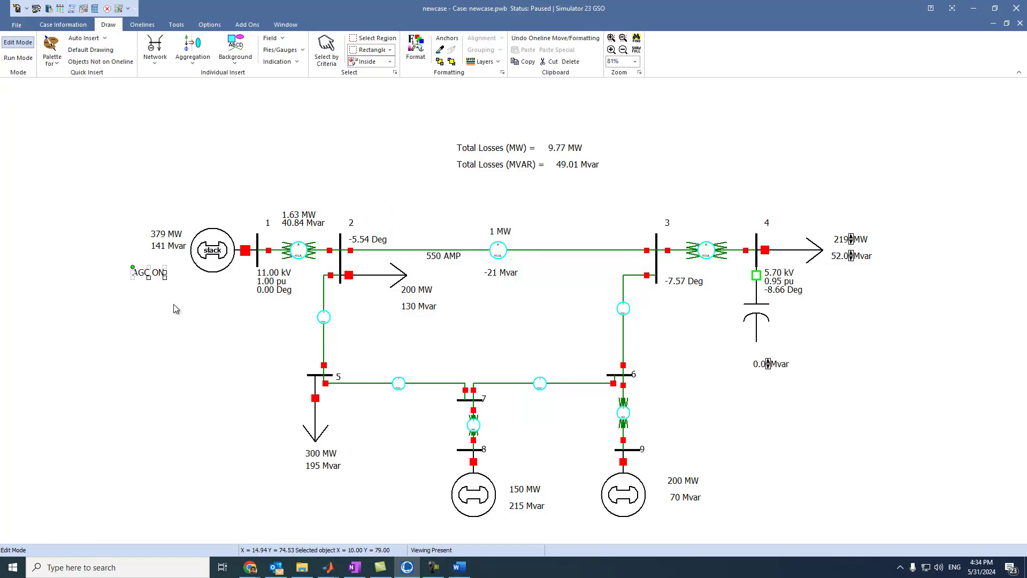
pyautogui.click(177, 309)
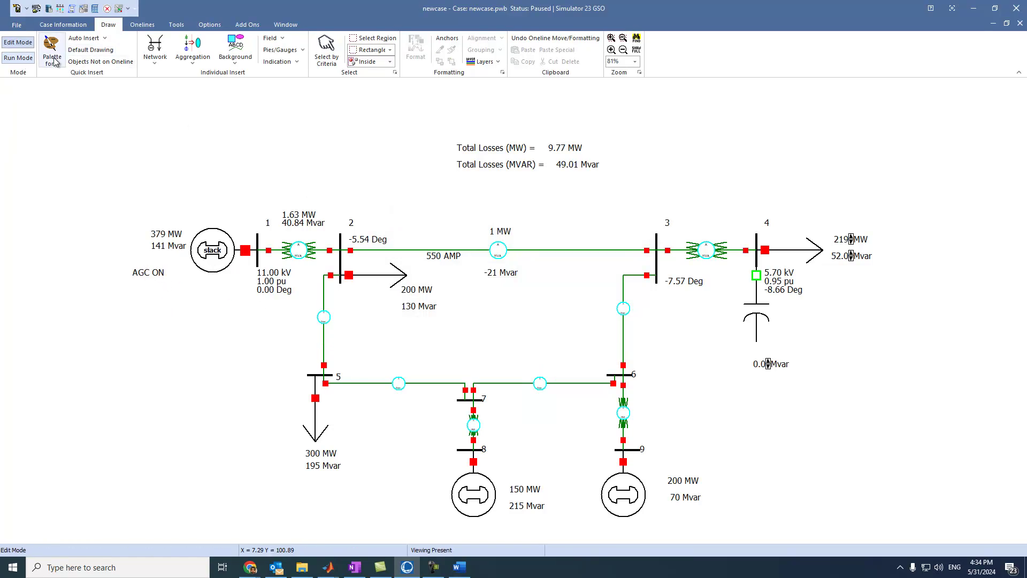
pyautogui.click(272, 38)
pyautogui.click(283, 52)
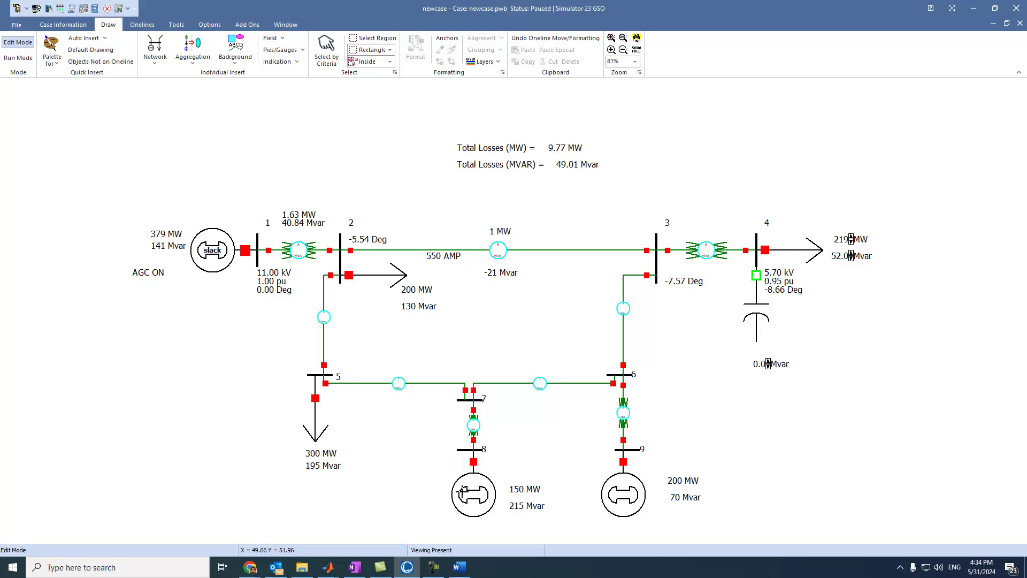
pyautogui.click(463, 496)
pyautogui.click(380, 333)
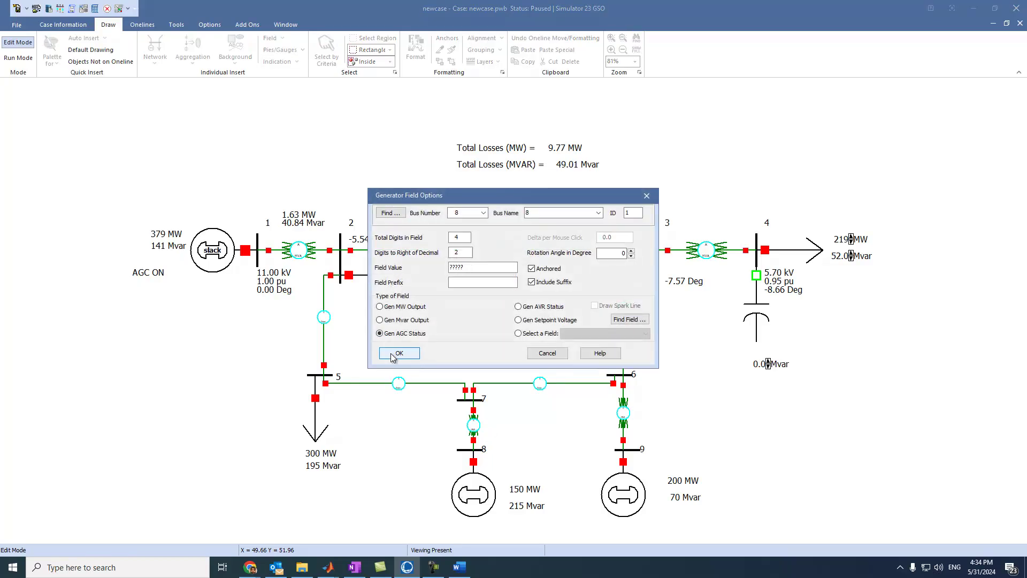
pyautogui.click(392, 352)
pyautogui.moveTo(474, 503); pyautogui.dragTo(409, 502)
# - Add a Gen AGC Status field for the bus 9 generator and arrange it directly below that generator's MW and Mvar readings
pyautogui.click(272, 38)
pyautogui.click(286, 62)
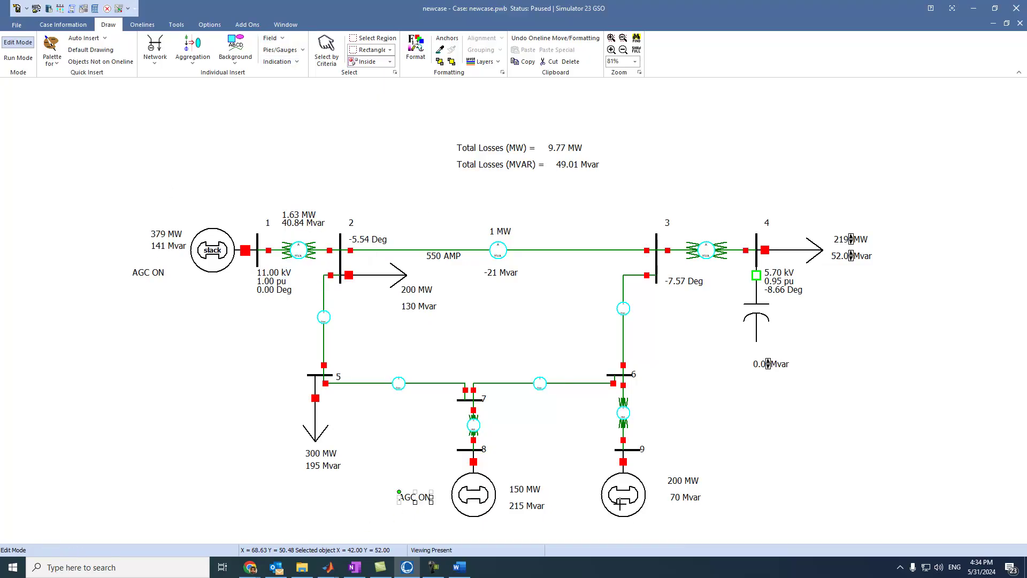
pyautogui.click(573, 470)
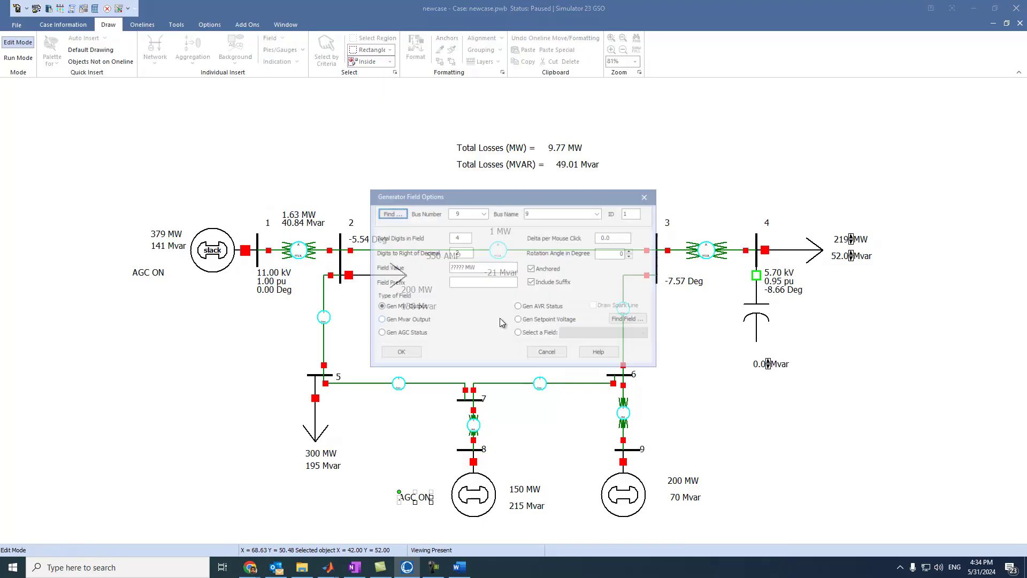
pyautogui.click(399, 353)
pyautogui.moveTo(654, 518)
pyautogui.mouseDown()
pyautogui.moveTo(694, 517)
pyautogui.moveTo(665, 498)
pyautogui.moveTo(682, 499)
pyautogui.moveTo(670, 521)
pyautogui.mouseUp()
pyautogui.click(670, 484)
pyautogui.hotkey('ctrl', 'z')
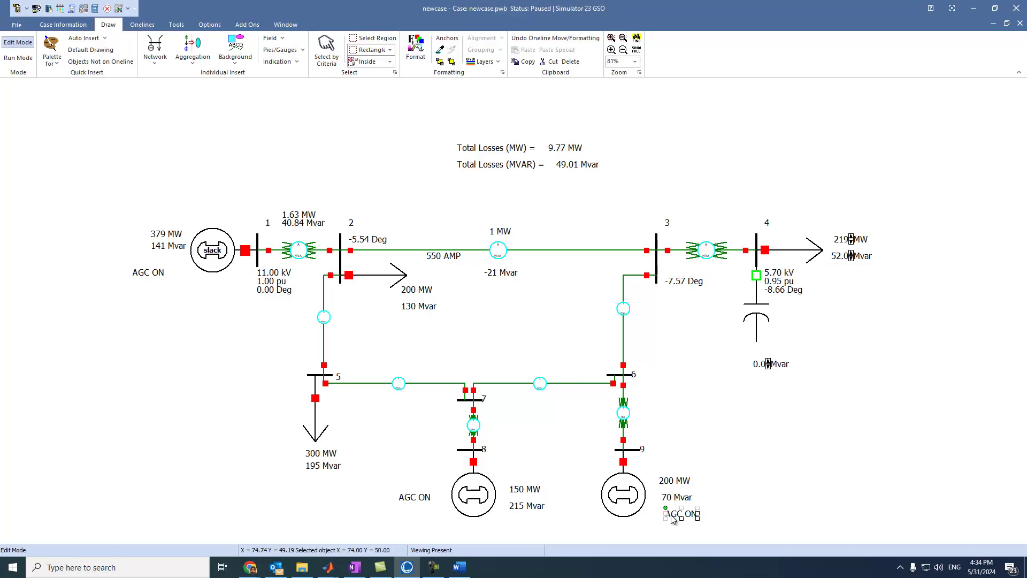
# - Shift the bus 8 generator's MW and Mvar readings up slightly and place its AGC status field directly beneath them
pyautogui.click(517, 490)
pyautogui.moveTo(517, 490); pyautogui.dragTo(527, 503)
pyautogui.moveTo(412, 501); pyautogui.dragTo(531, 521)
pyautogui.click(381, 505)
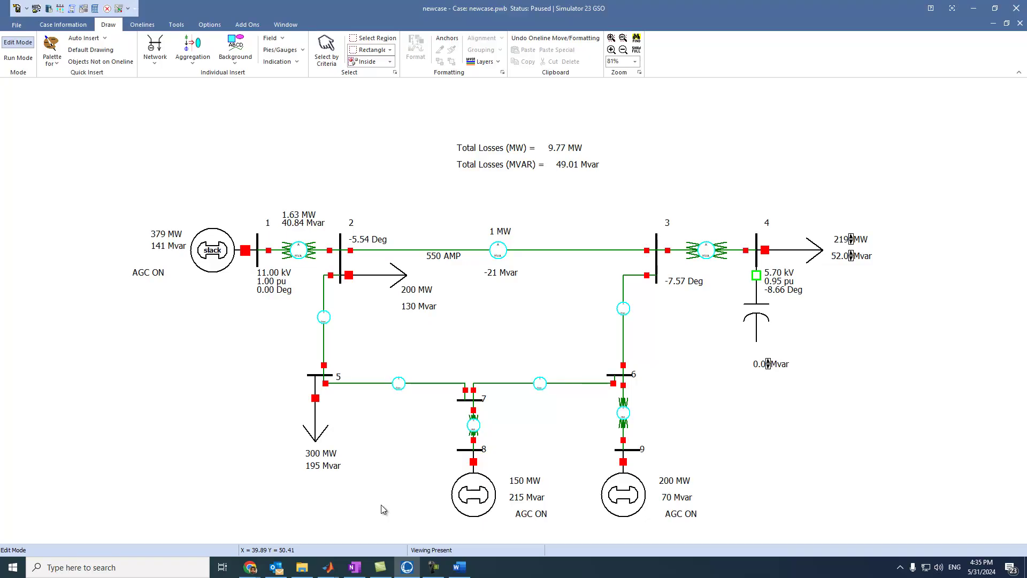
# - Set area 1's AGC Status to ED in the Areas table and return to the maximized oneline diagram
pyautogui.click(70, 28)
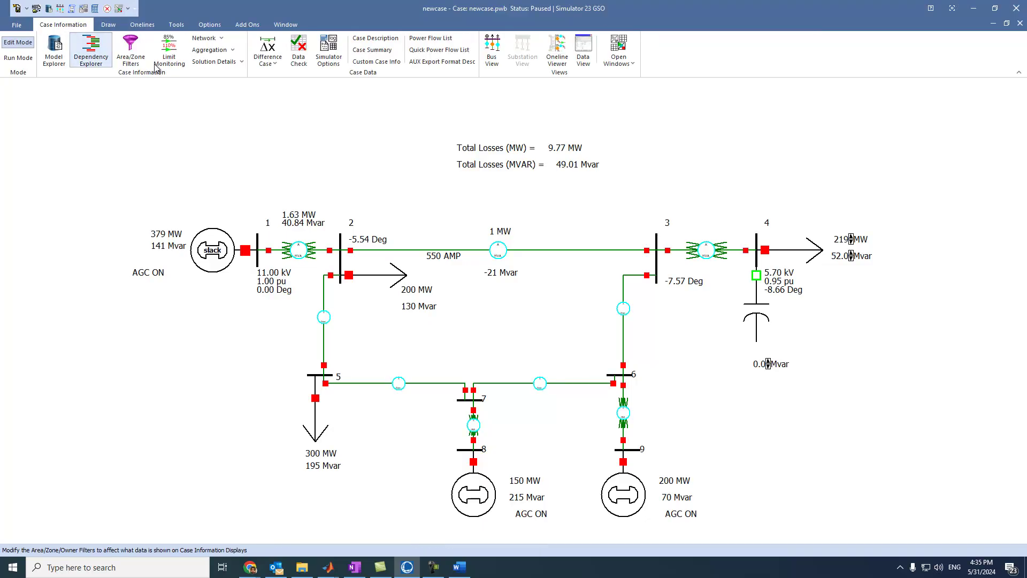
pyautogui.click(225, 54)
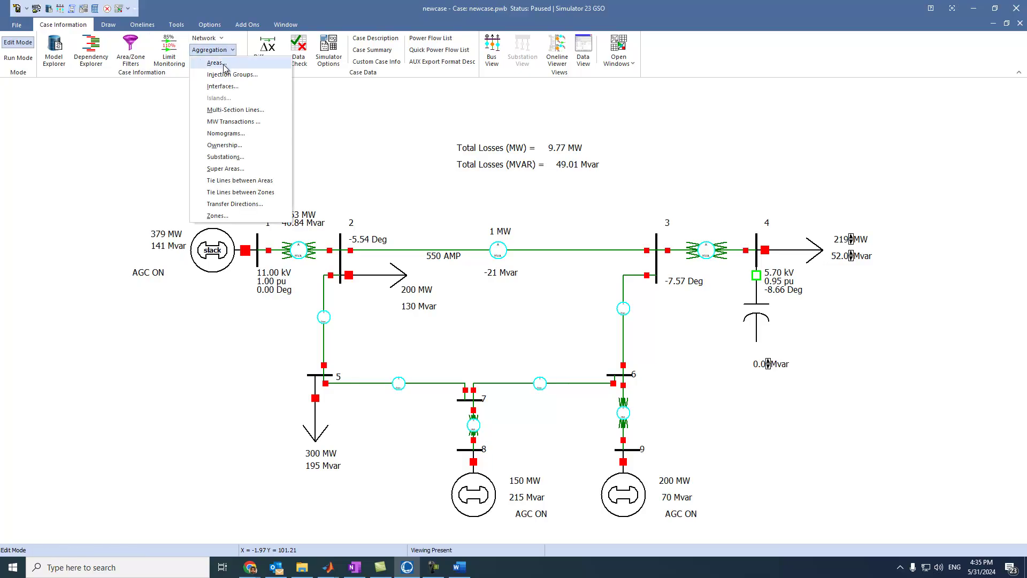
pyautogui.click(224, 64)
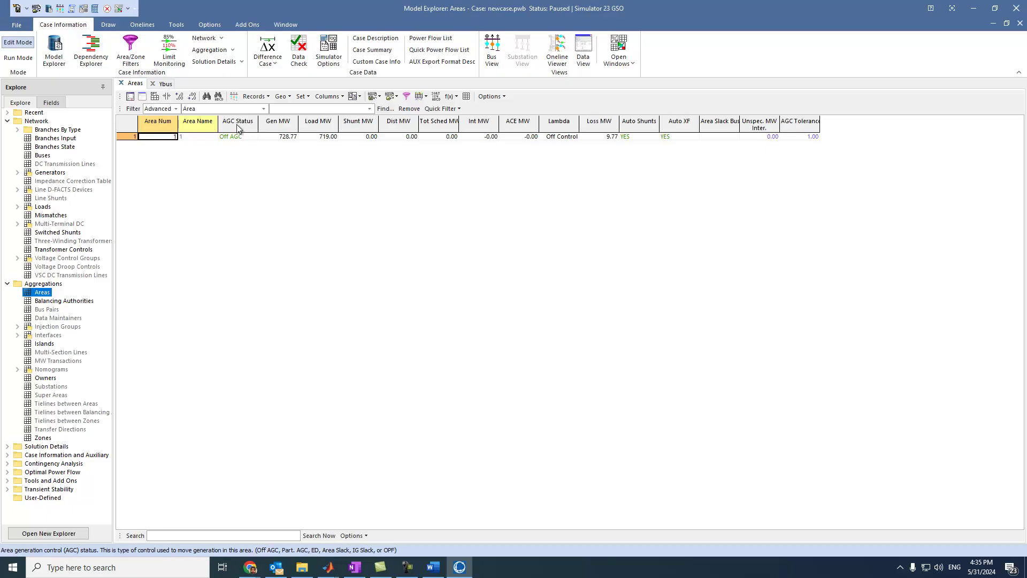
pyautogui.click(246, 137)
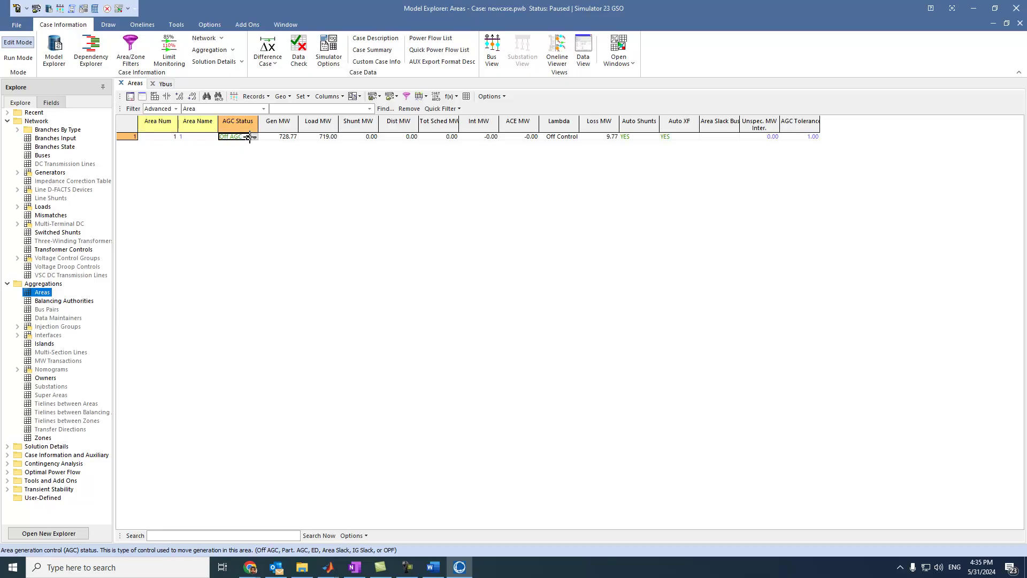
pyautogui.click(254, 138)
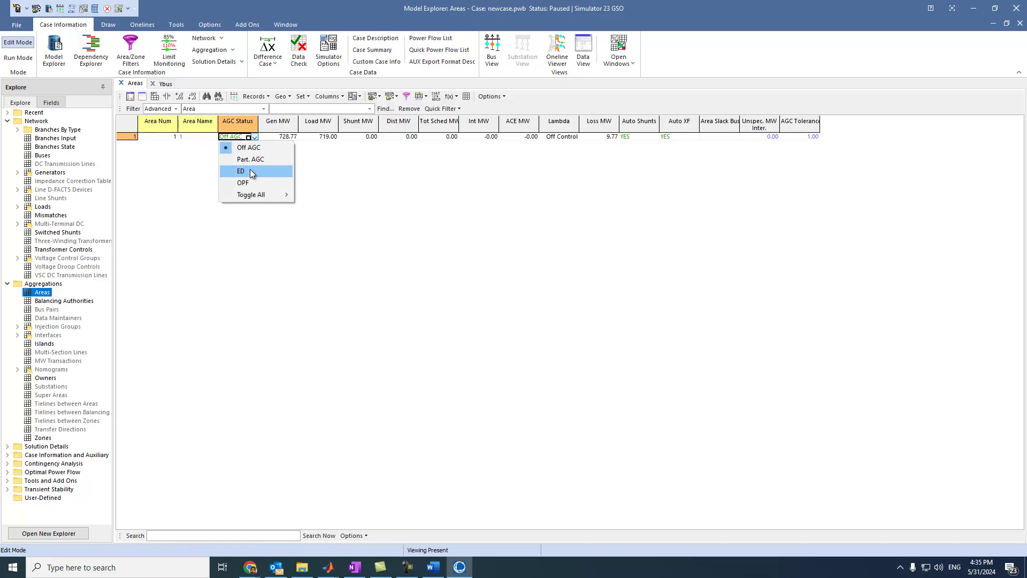
pyautogui.click(252, 172)
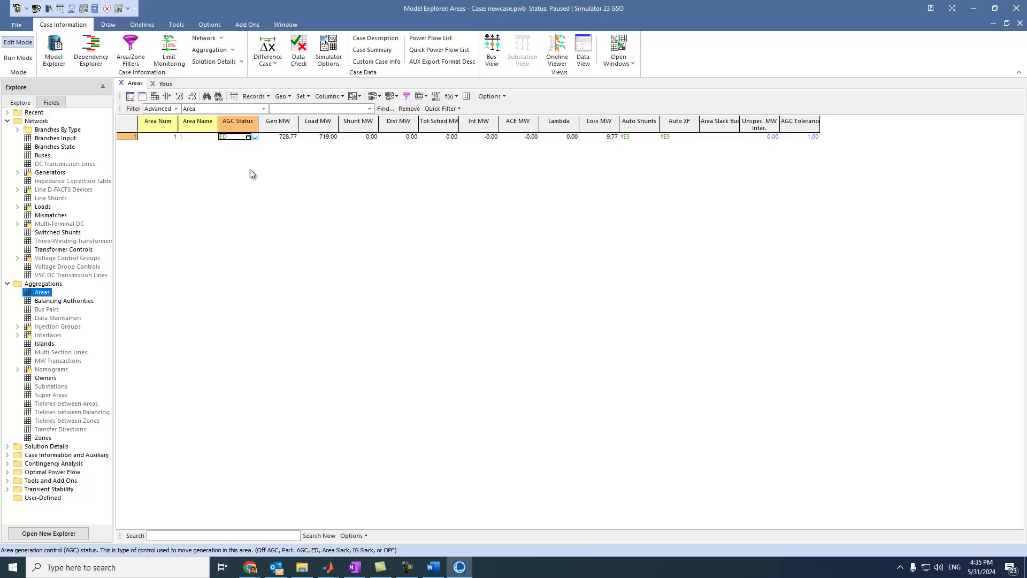
pyautogui.click(993, 25)
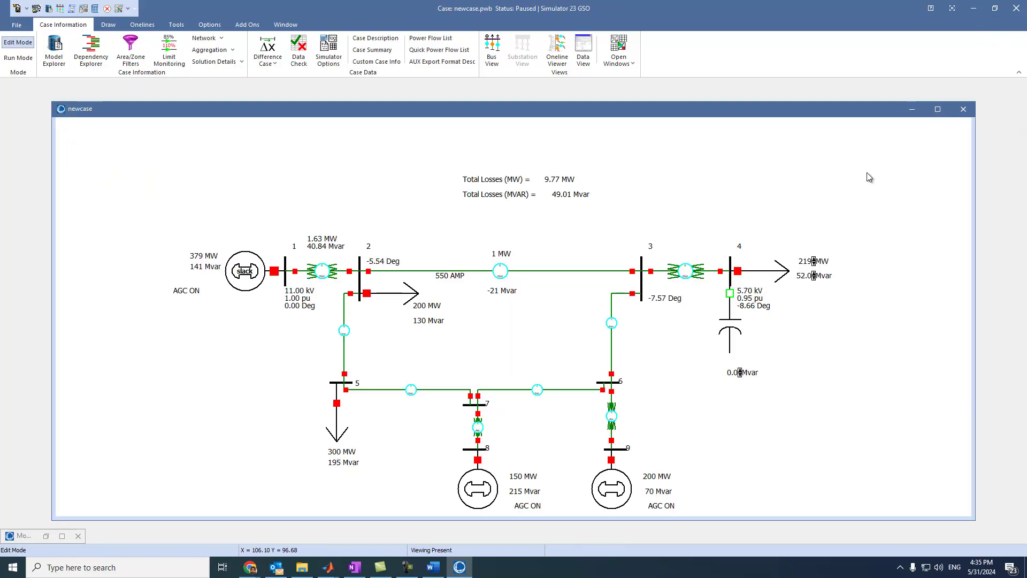
pyautogui.click(936, 109)
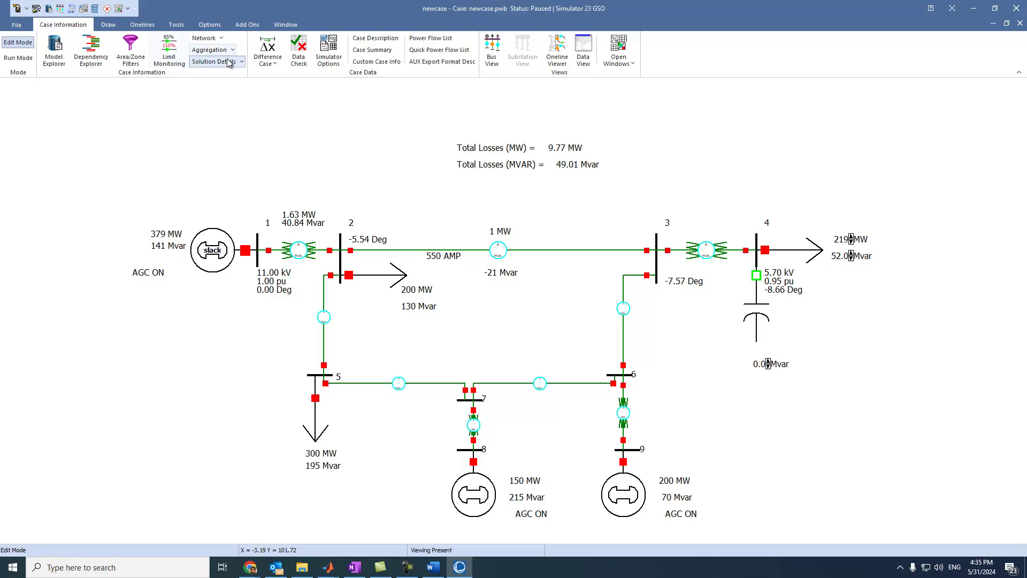
# - Add an area field showing area 1's Hourly Cost ($/hr), using the second such option, in the empty space below bus 4's shunt
pyautogui.click(108, 24)
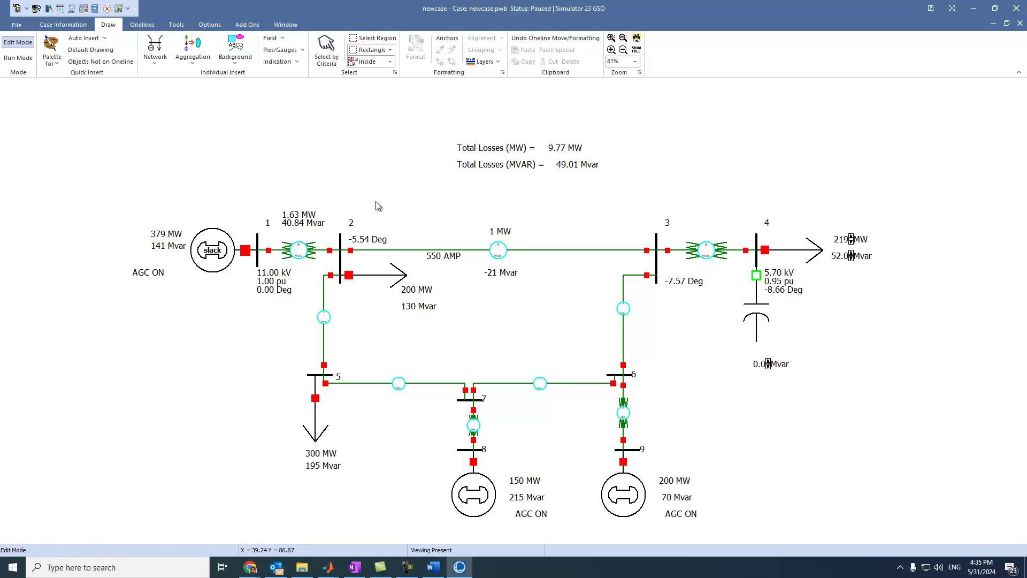
pyautogui.click(275, 38)
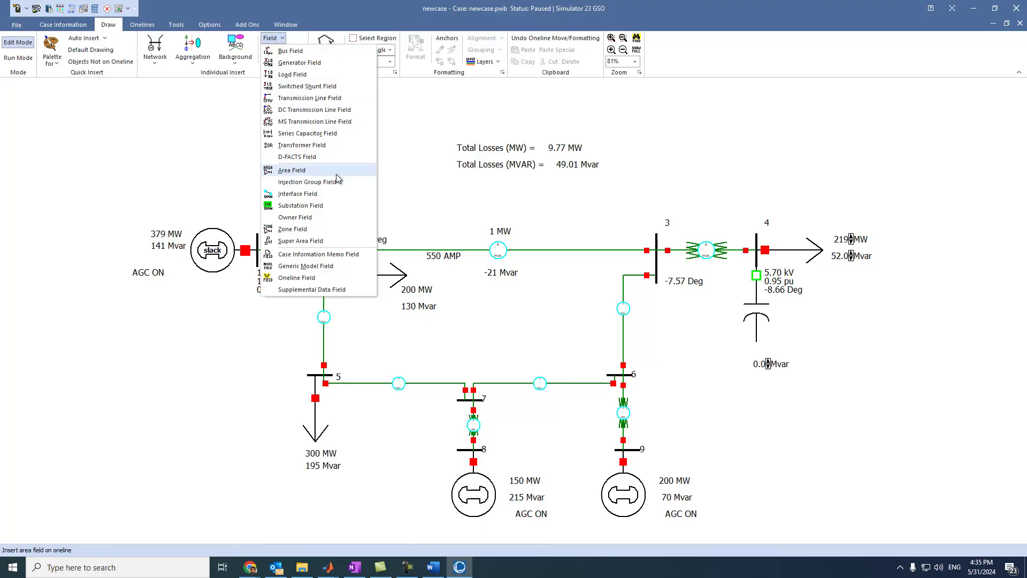
pyautogui.click(291, 170)
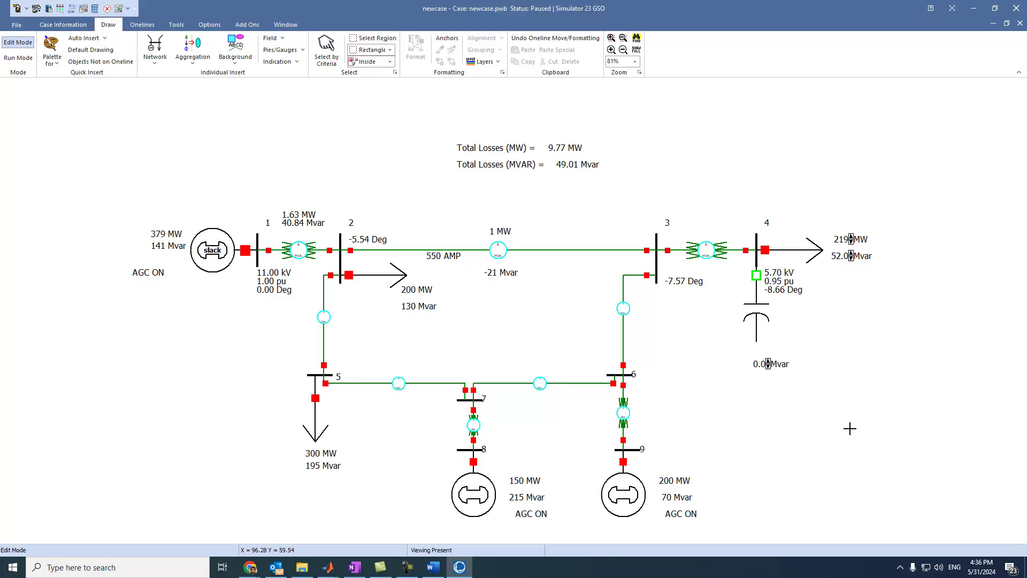
pyautogui.click(795, 431)
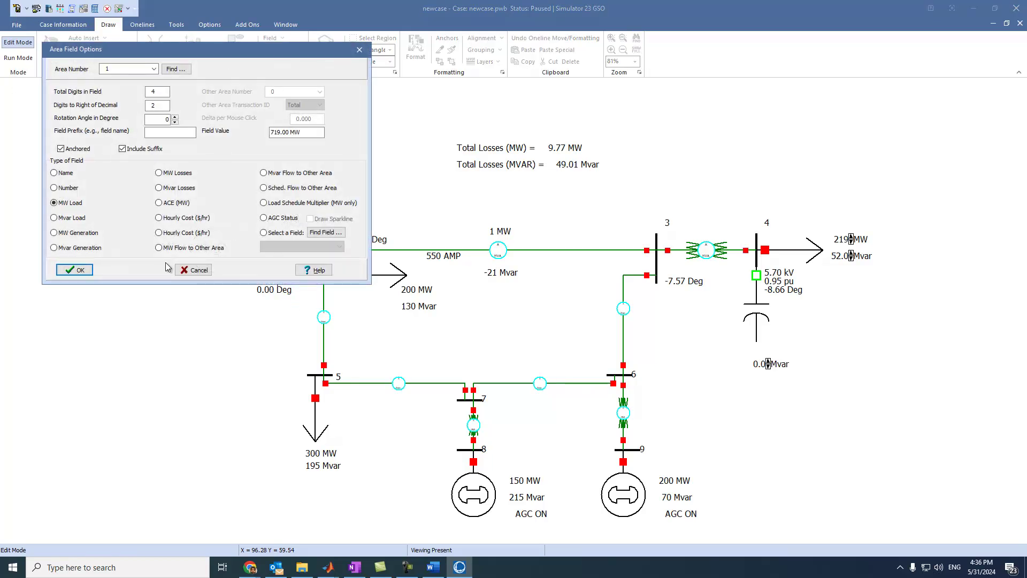
pyautogui.click(158, 232)
pyautogui.click(79, 270)
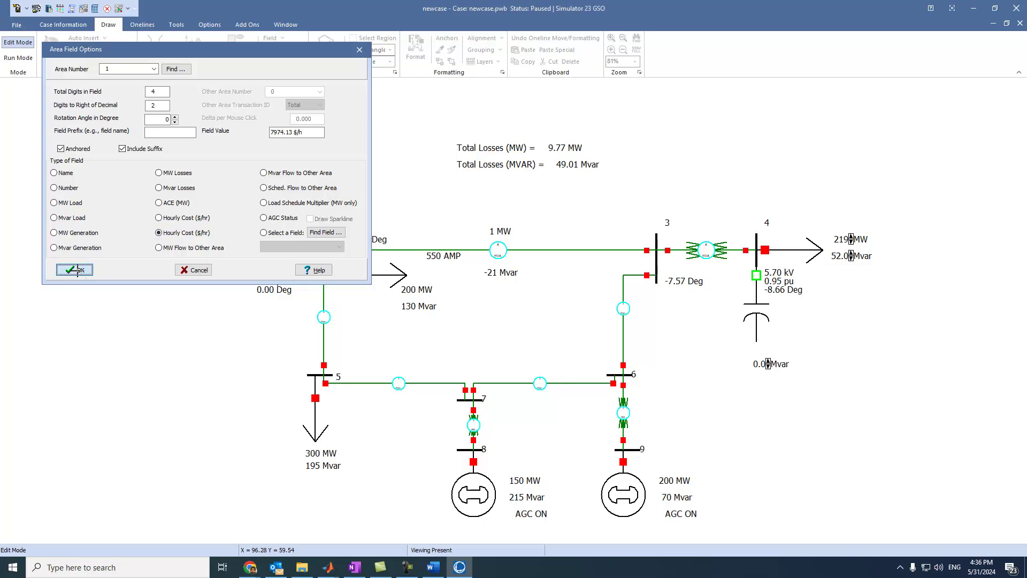
pyautogui.click(847, 471)
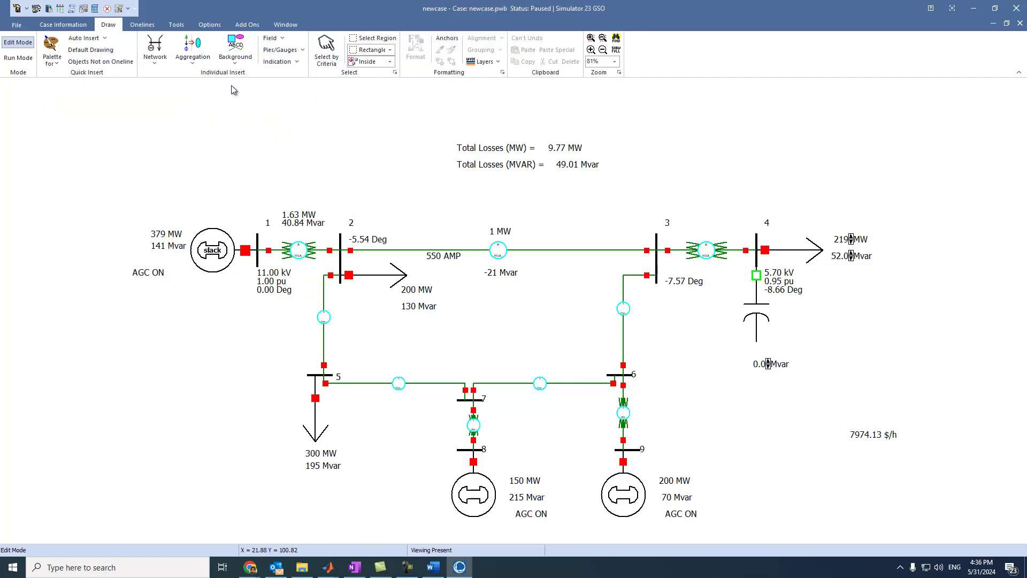
# - Add the text label "Hourly Cost =" and align it directly in front of the area's hourly cost value
pyautogui.click(237, 66)
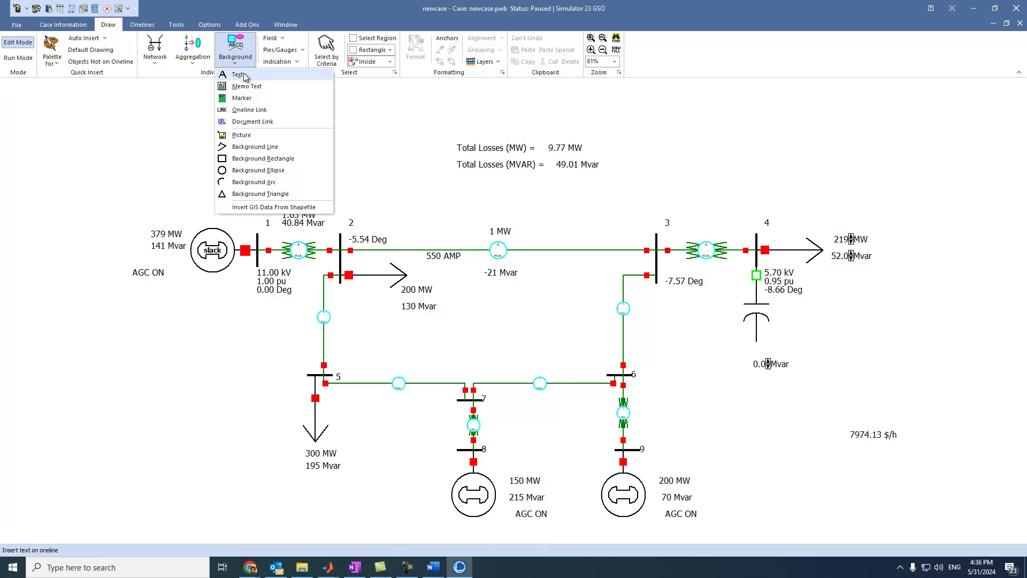
pyautogui.click(247, 80)
pyautogui.click(766, 440)
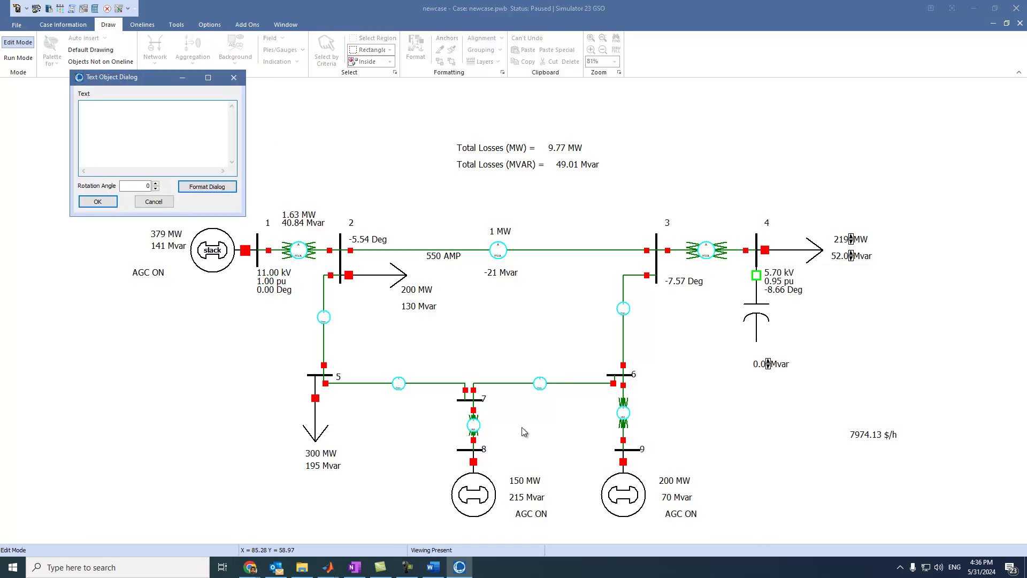
pyautogui.write('Hourly Cost =')
pyautogui.click(98, 202)
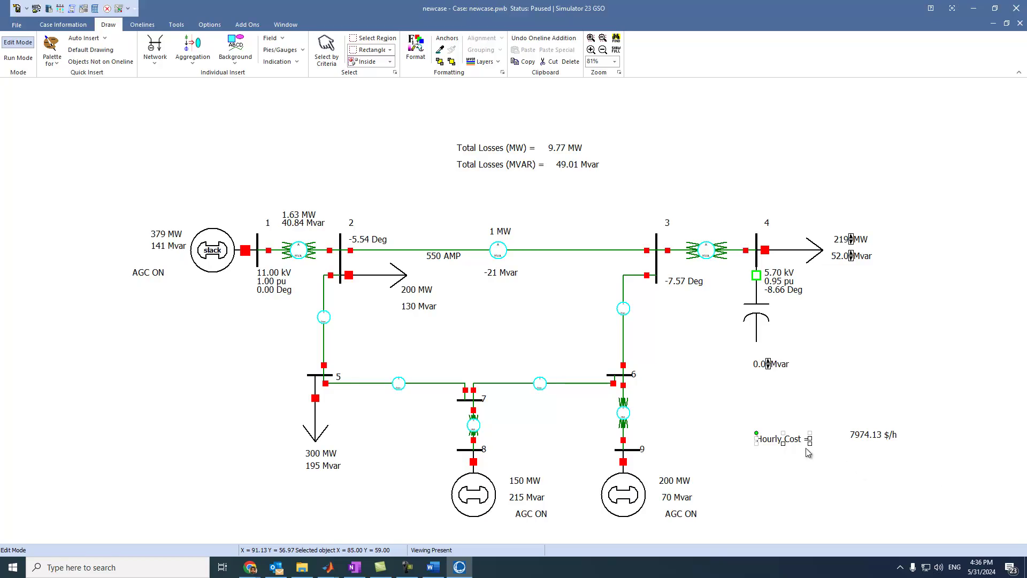
pyautogui.moveTo(794, 445); pyautogui.dragTo(828, 440)
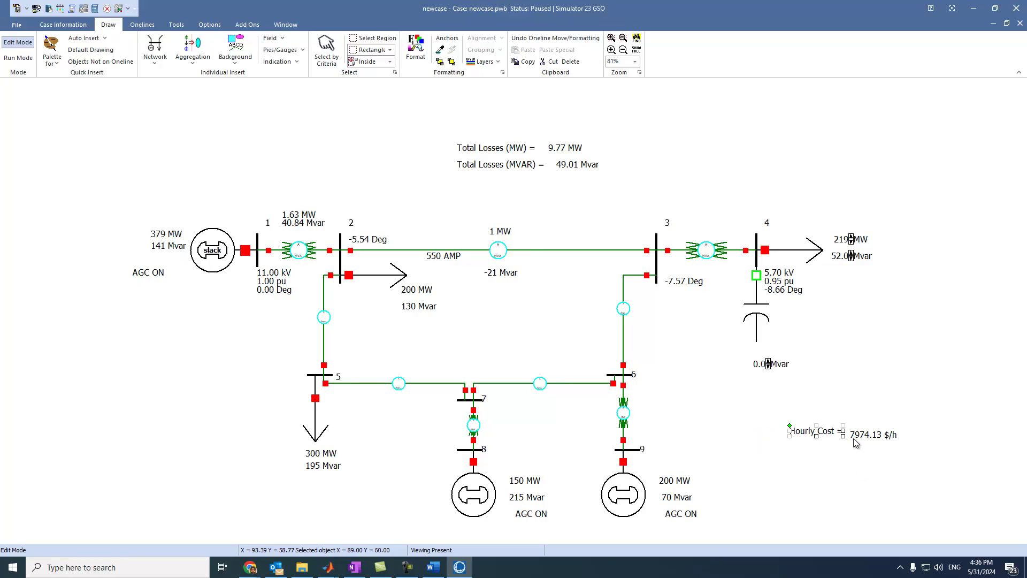
pyautogui.click(867, 476)
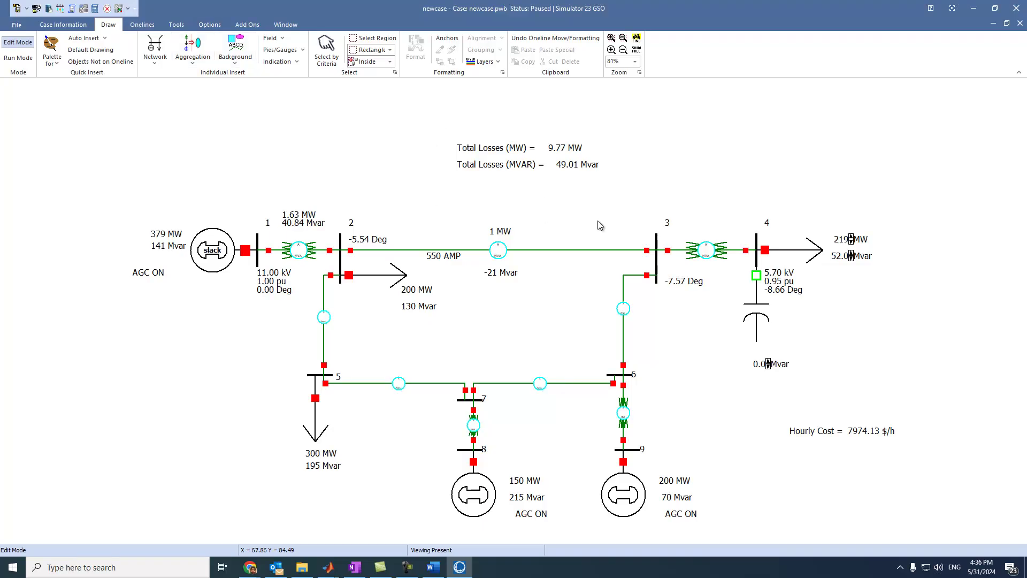
# - Search the area fields for Lambda and add an OPF\Lambda field for area 1 just below the hourly cost value
pyautogui.click(272, 38)
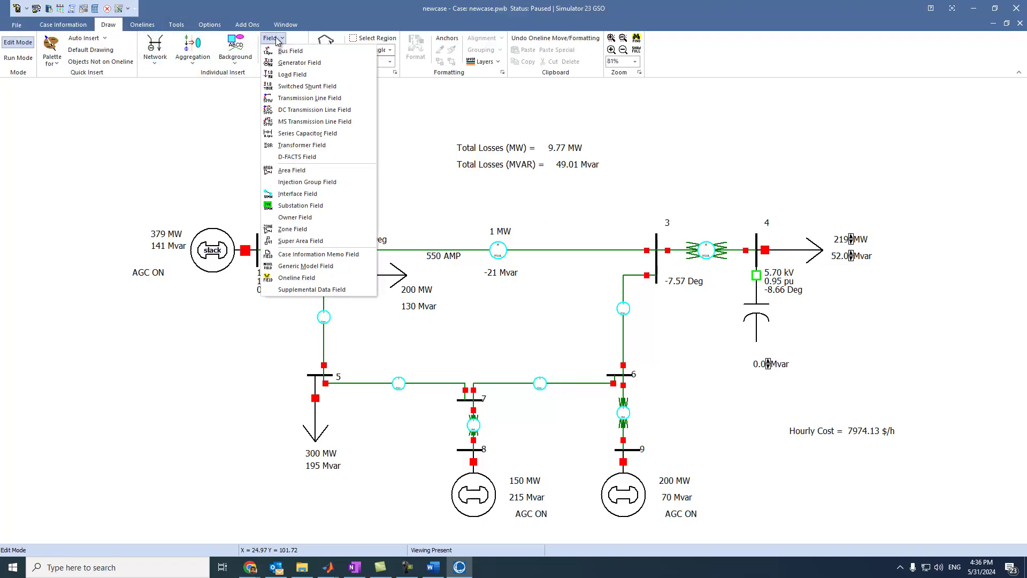
pyautogui.click(303, 170)
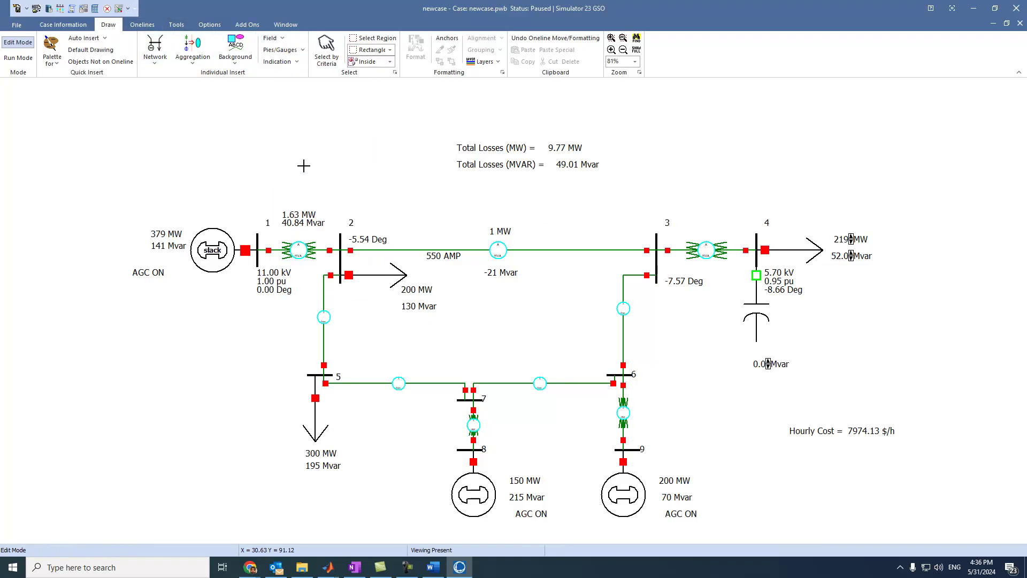
pyautogui.click(553, 358)
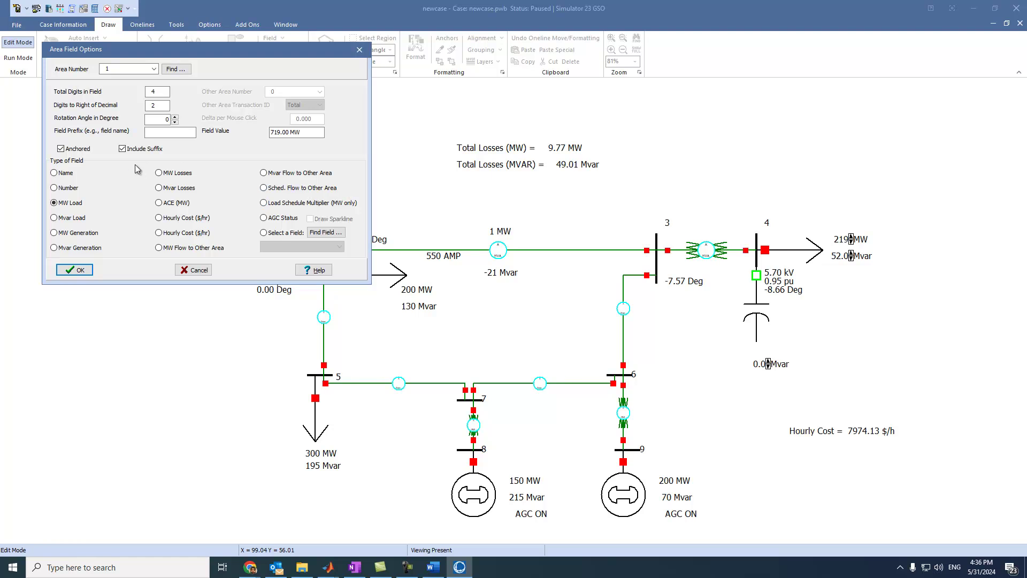
pyautogui.click(264, 234)
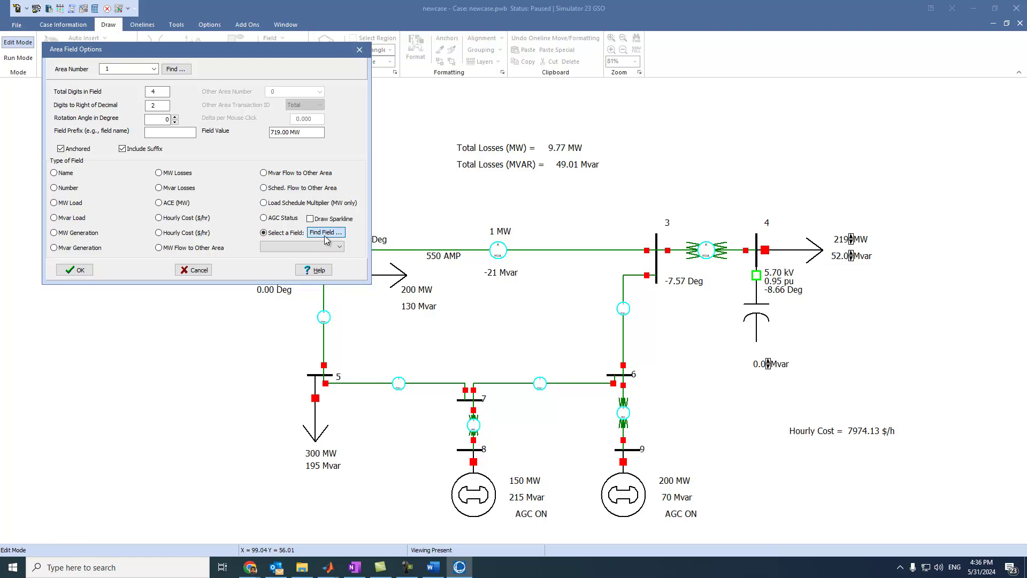
pyautogui.click(330, 234)
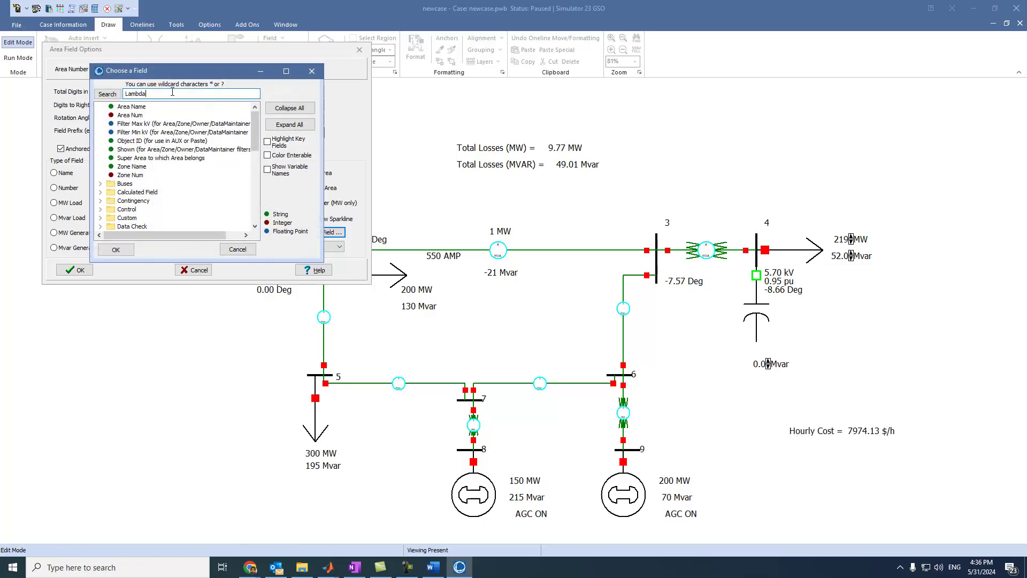
pyautogui.click(107, 94)
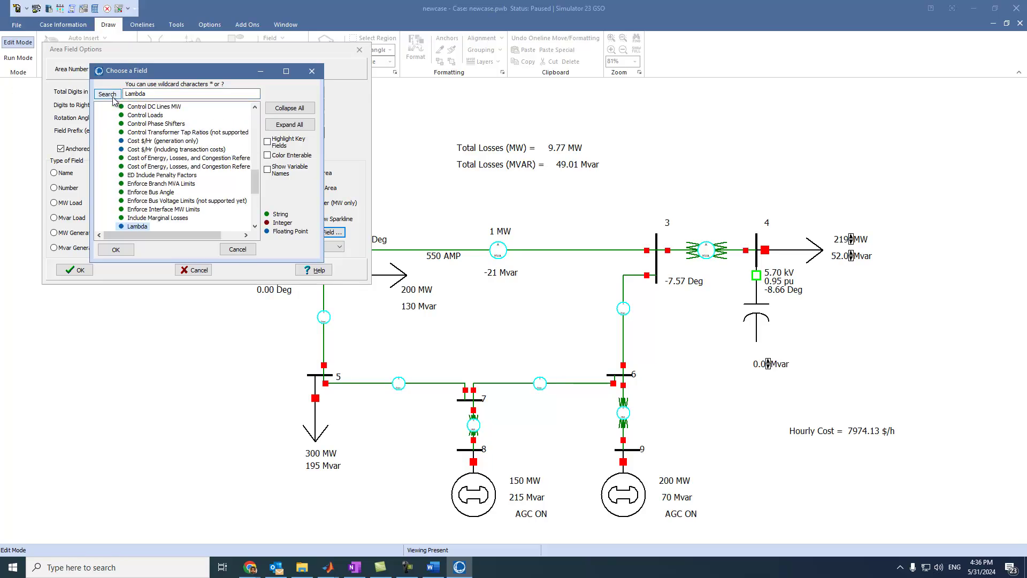
pyautogui.click(116, 249)
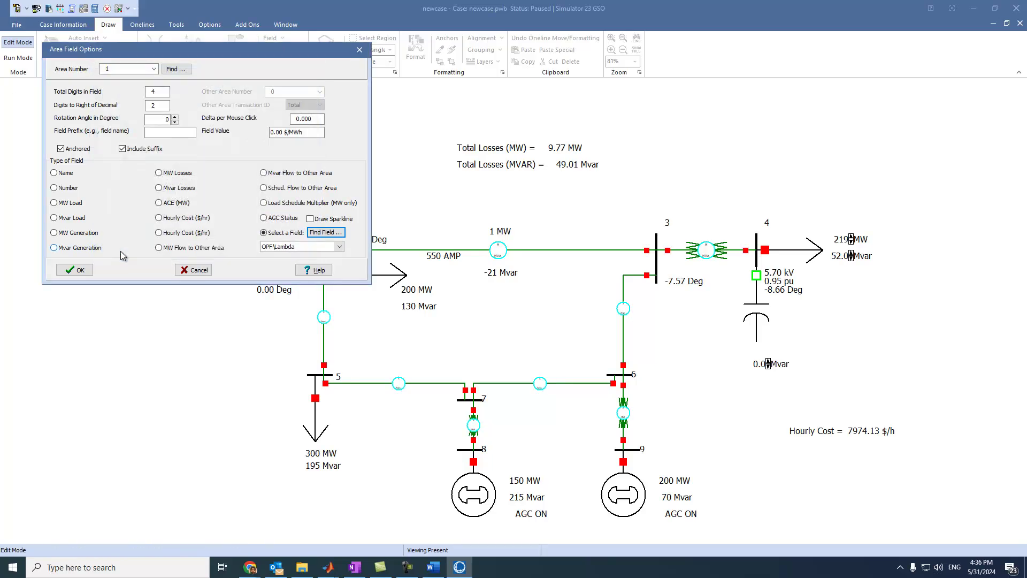
pyautogui.click(75, 270)
pyautogui.moveTo(894, 462)
pyautogui.mouseDown()
pyautogui.moveTo(869, 455)
pyautogui.moveTo(878, 461)
pyautogui.mouseUp()
pyautogui.click(853, 480)
# - Add the text label "Lambda =" and align it directly in front of the area's lambda value
pyautogui.click(235, 56)
pyautogui.click(238, 79)
pyautogui.click(785, 465)
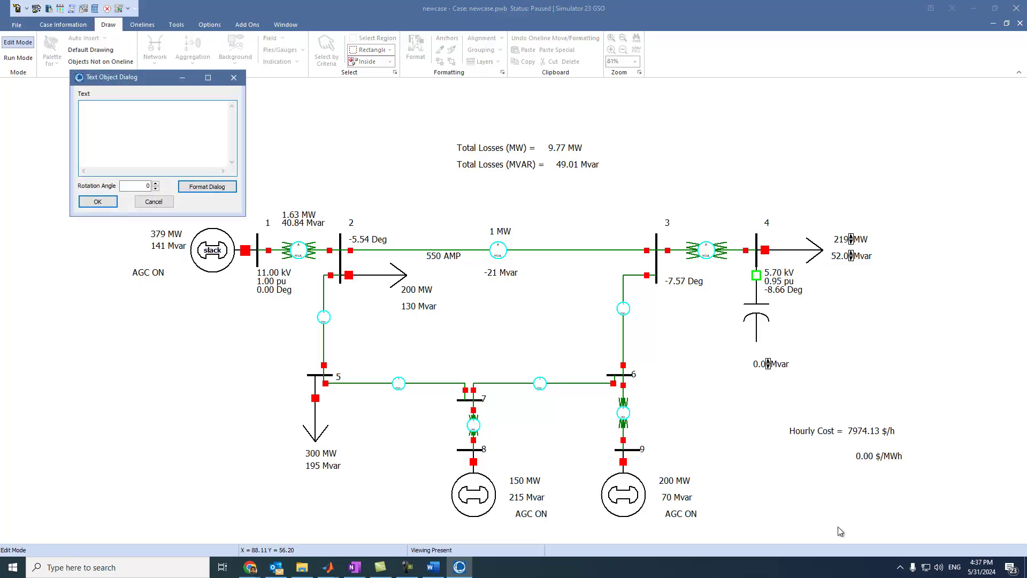
pyautogui.write('Lambda =')
pyautogui.click(97, 202)
pyautogui.moveTo(801, 468); pyautogui.dragTo(842, 464)
pyautogui.click(826, 491)
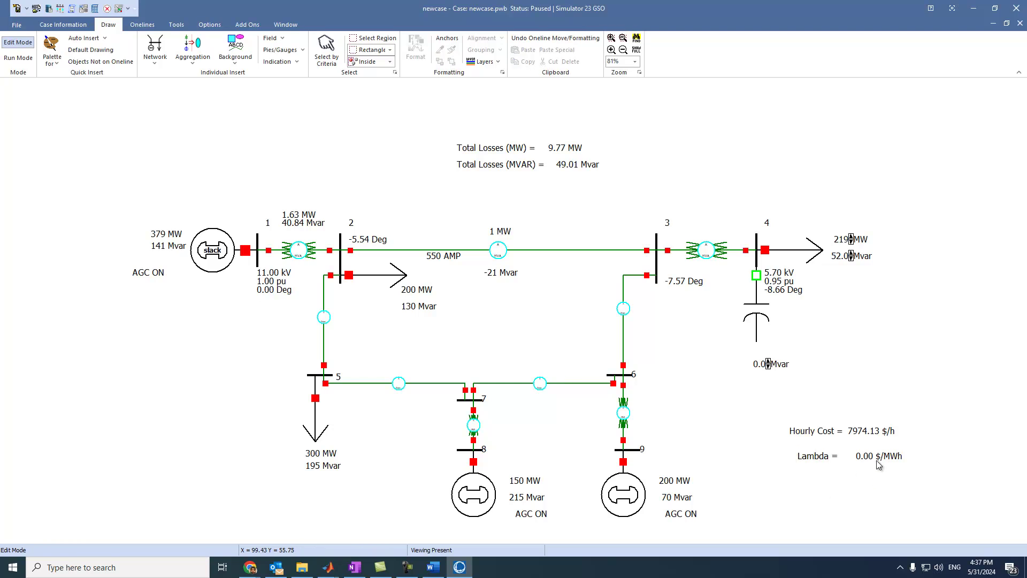
pyautogui.click(829, 457)
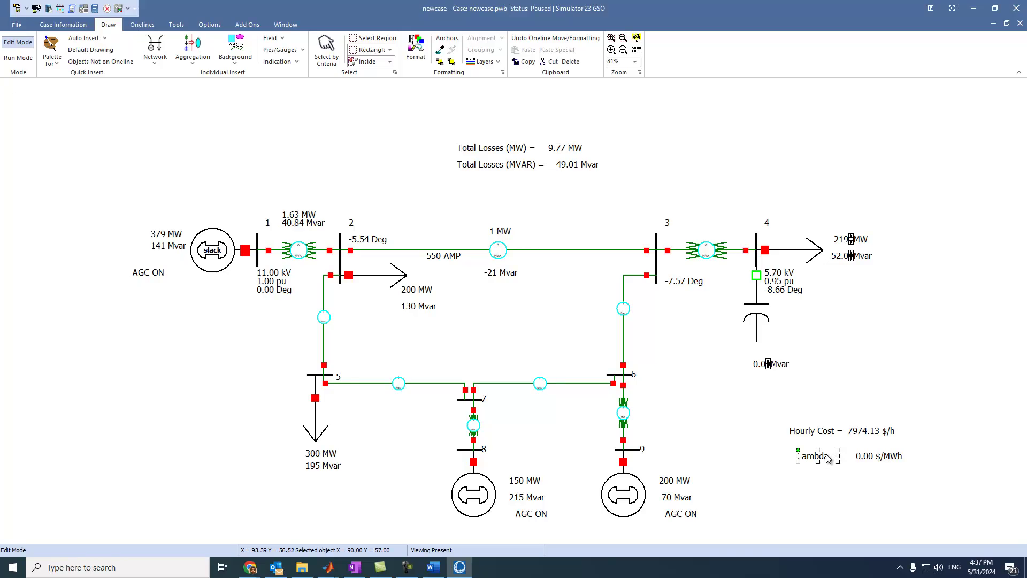
pyautogui.click(850, 495)
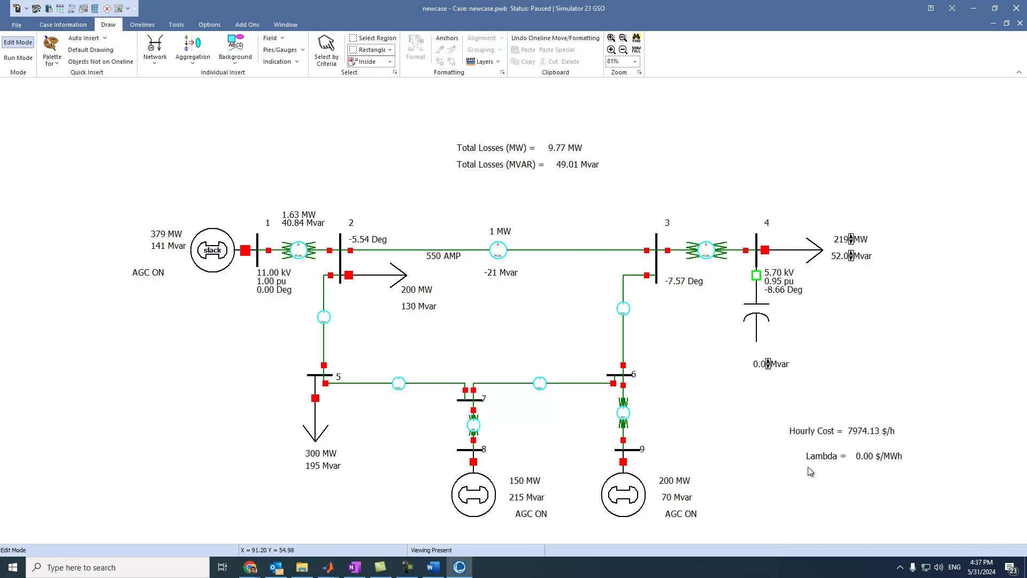
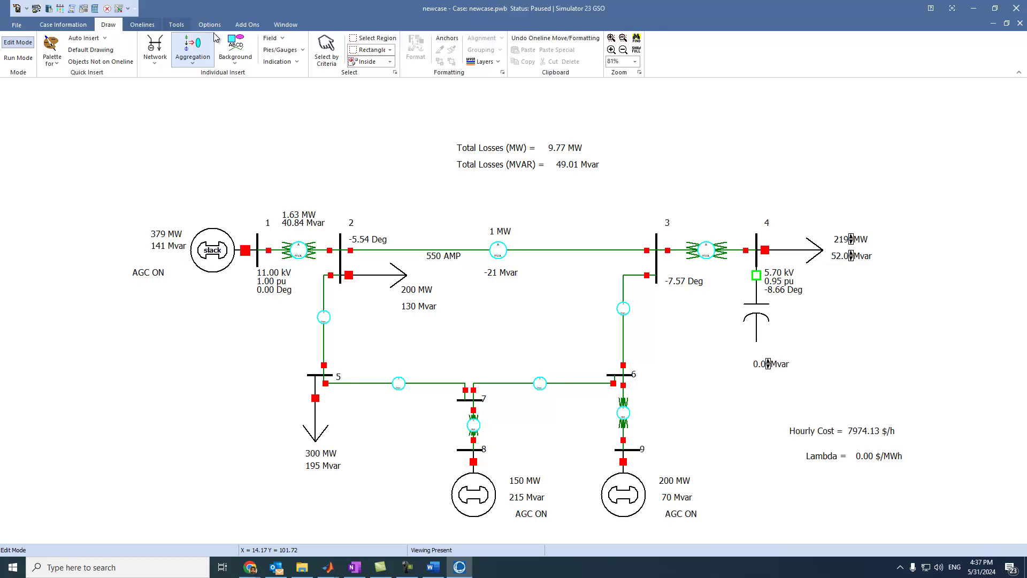
# - Add the text label "Total Demand (MW) =" in the empty space above bus 1's generator, copying its text for reuse
pyautogui.click(240, 58)
pyautogui.click(236, 74)
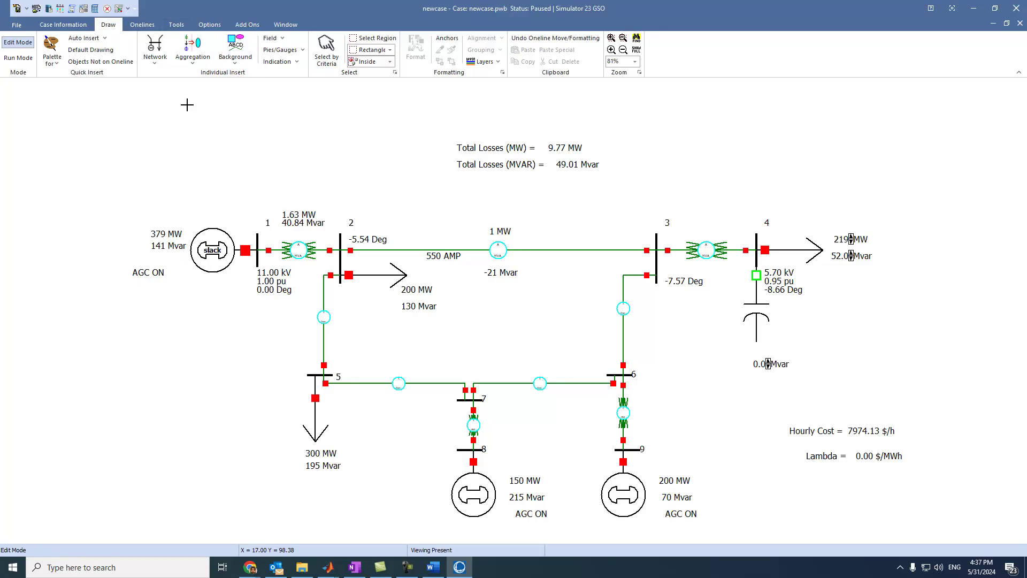
pyautogui.click(155, 102)
pyautogui.write('Total Demand ')
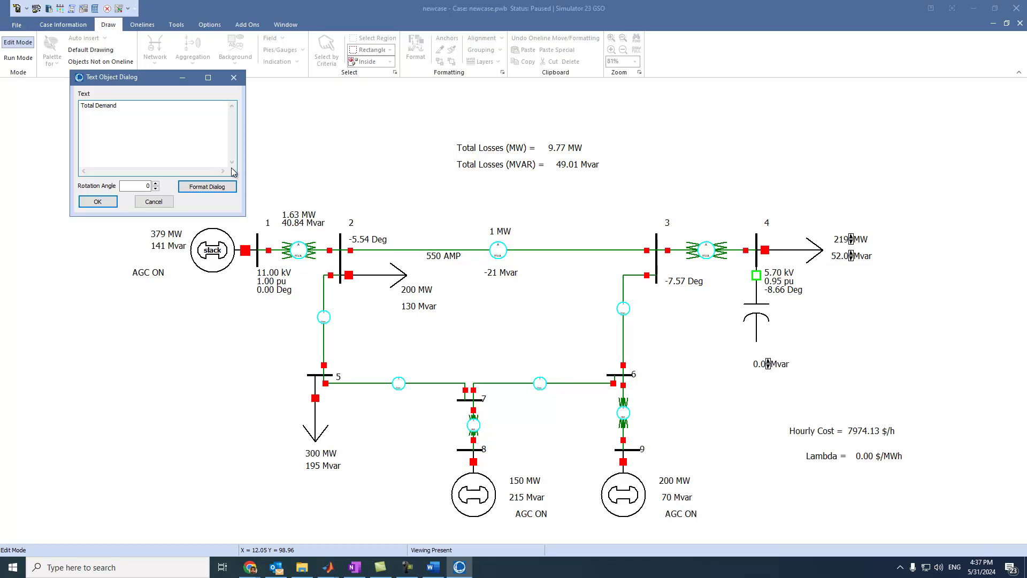
pyautogui.write('(MW)')
pyautogui.hotkey('ctrl', 'a')
pyautogui.hotkey('ctrl', 'c')
pyautogui.click(98, 201)
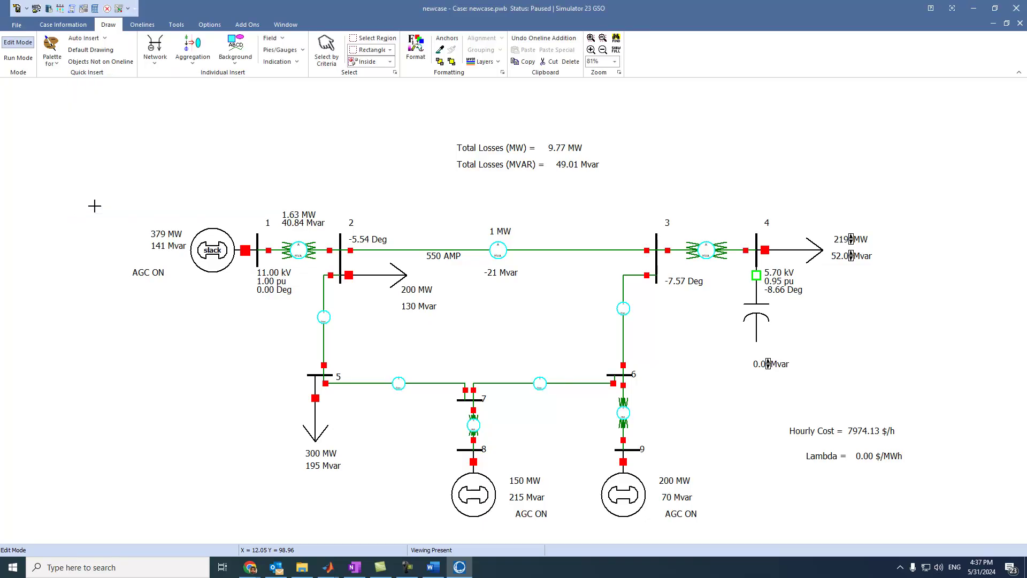
# - Add the text label "Total Demand (MVAR) =" and align it directly below the MW demand label
pyautogui.click(234, 59)
pyautogui.click(238, 76)
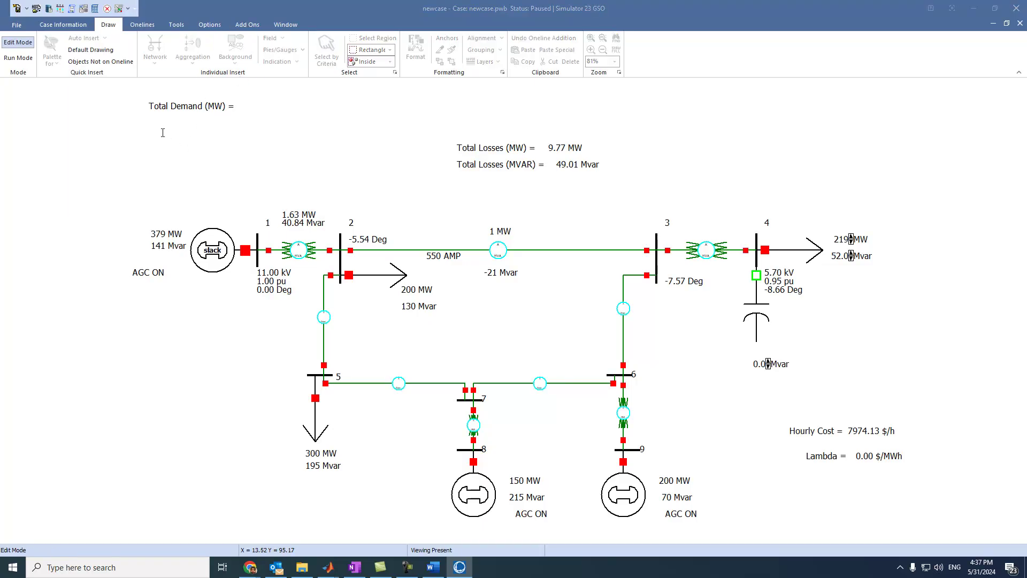
pyautogui.click(162, 132)
pyautogui.hotkey('ctrl', 'v')
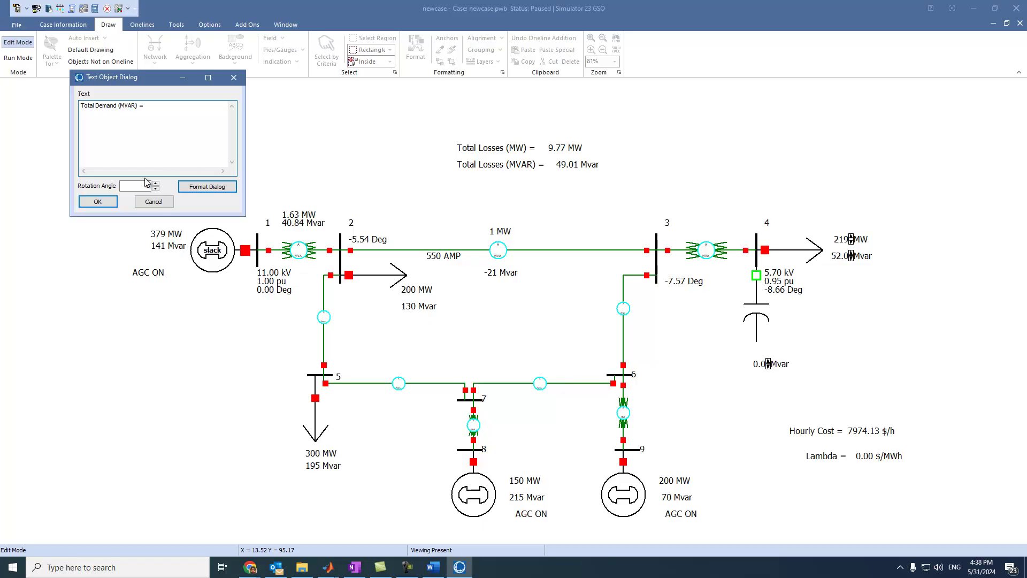
pyautogui.click(113, 202)
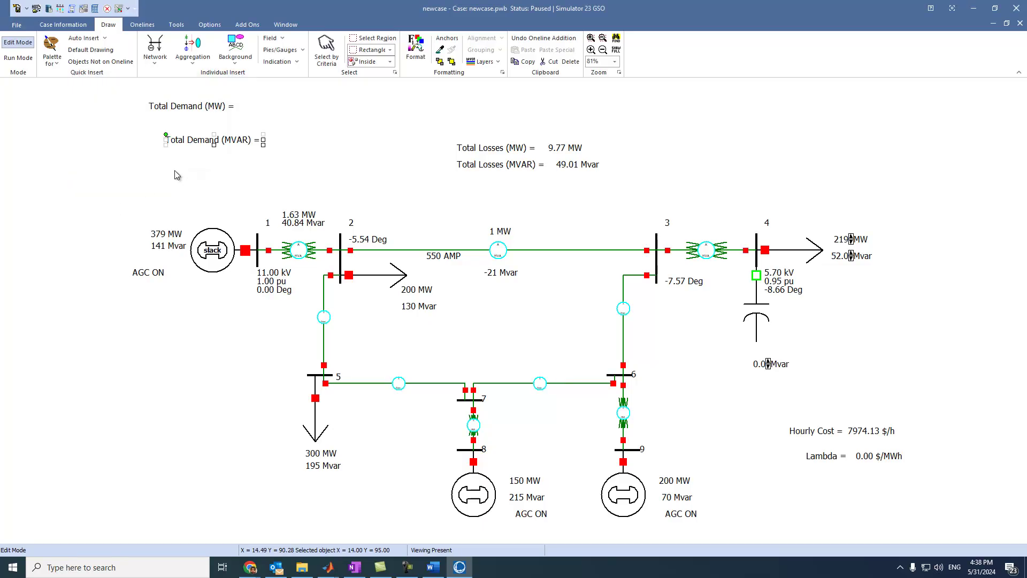
pyautogui.moveTo(208, 147); pyautogui.dragTo(191, 129)
pyautogui.click(184, 169)
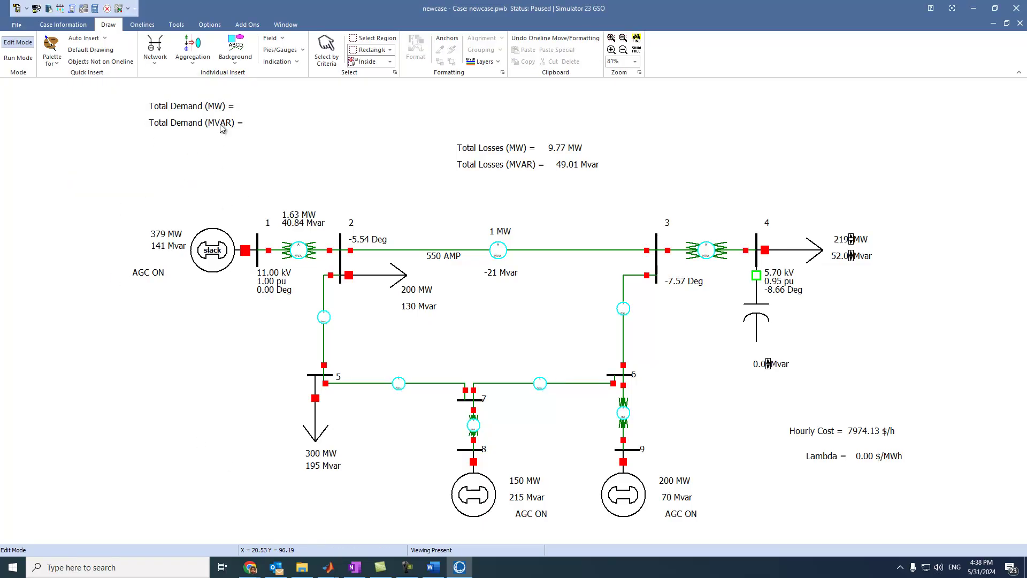
# - Move both total demand labels to the empty space beside bus 5, keeping the MVAR label directly below the MW one
pyautogui.moveTo(180, 112); pyautogui.dragTo(89, 370)
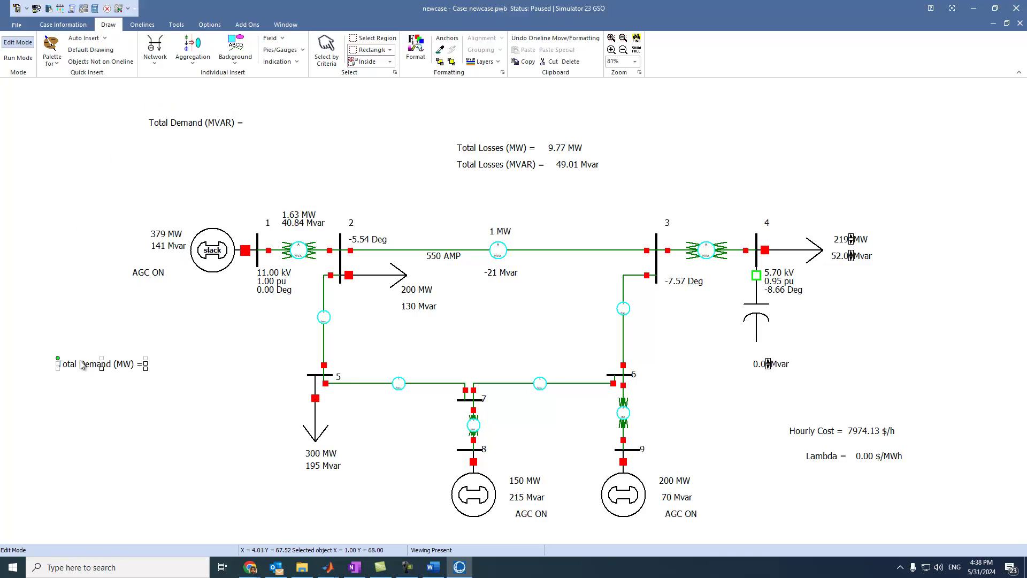
pyautogui.moveTo(179, 130); pyautogui.dragTo(81, 378)
pyautogui.click(88, 424)
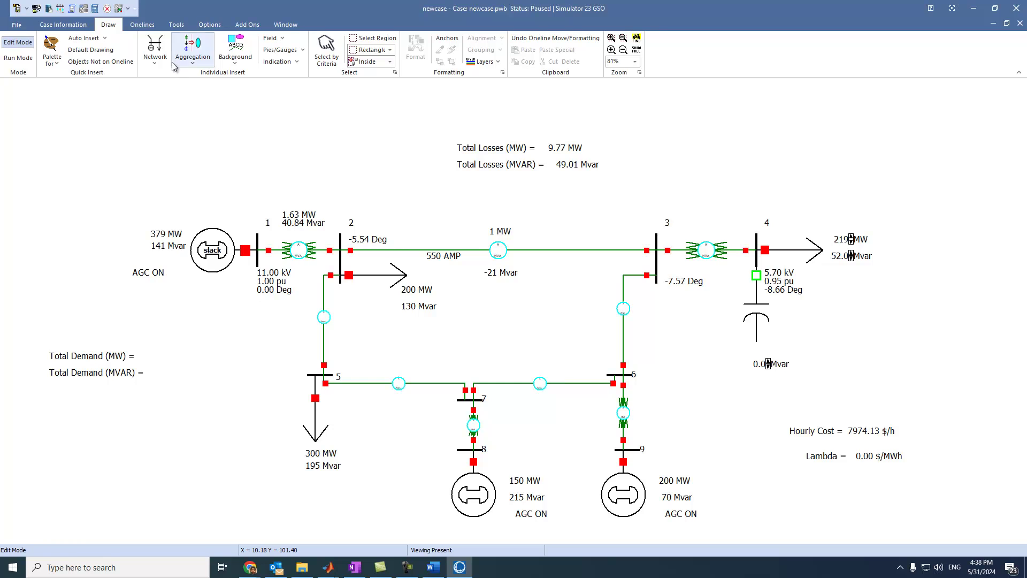
# - Add the text label "Total Generation (MW) =" left-aligned below the demand labels with a gap, copying its text for reuse
pyautogui.click(249, 56)
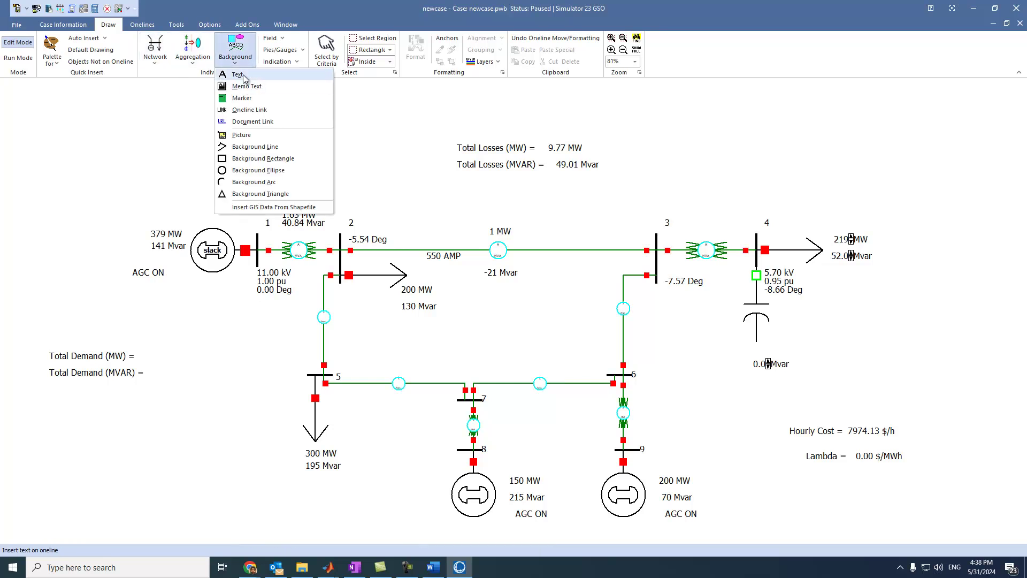
pyautogui.click(243, 78)
pyautogui.click(57, 408)
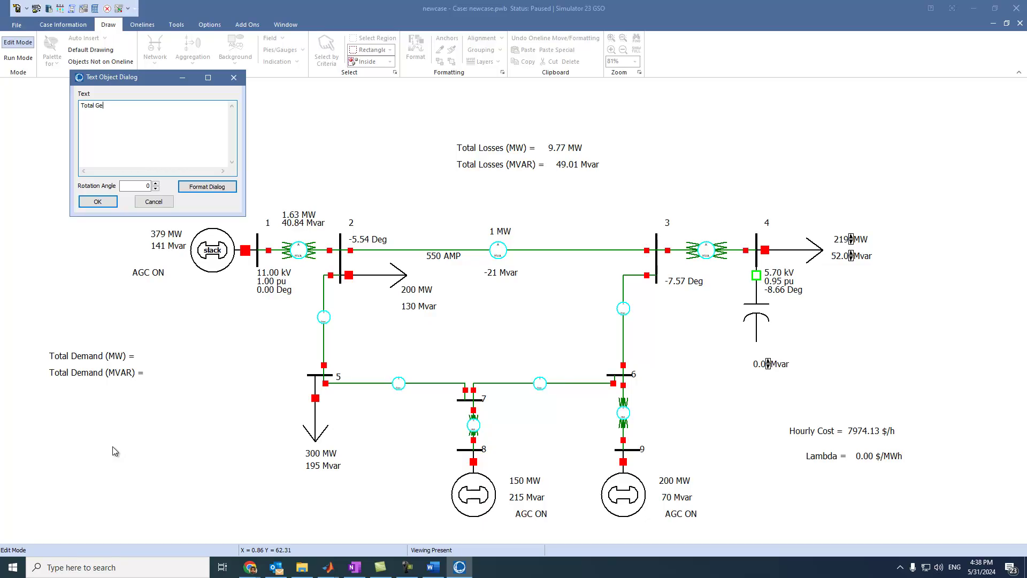
pyautogui.write('Total Generation (MW) =')
pyautogui.hotkey('ctrl', 'a')
pyautogui.hotkey('ctrl', 'c')
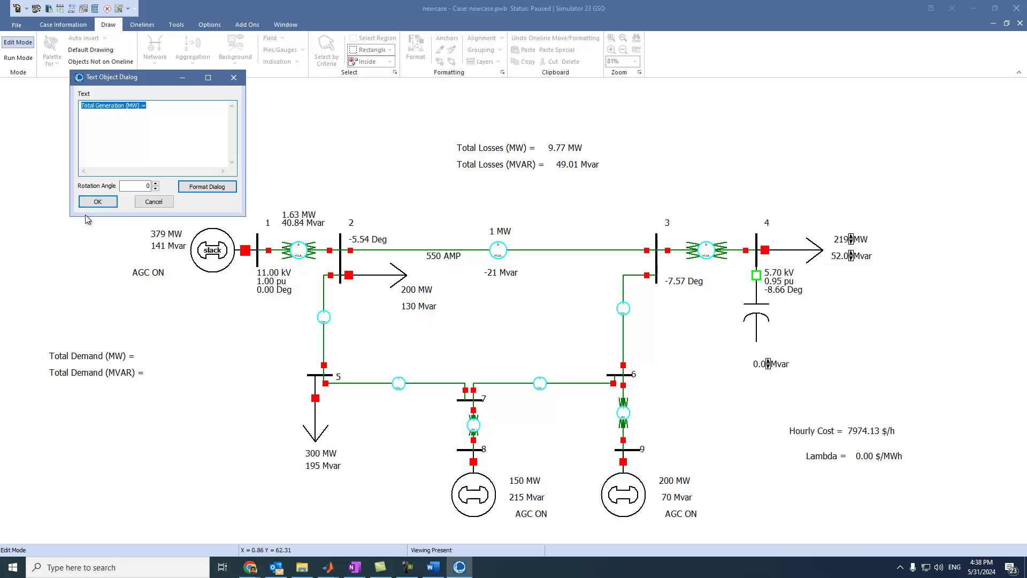
pyautogui.click(97, 201)
pyautogui.moveTo(109, 423); pyautogui.dragTo(101, 414)
pyautogui.click(130, 472)
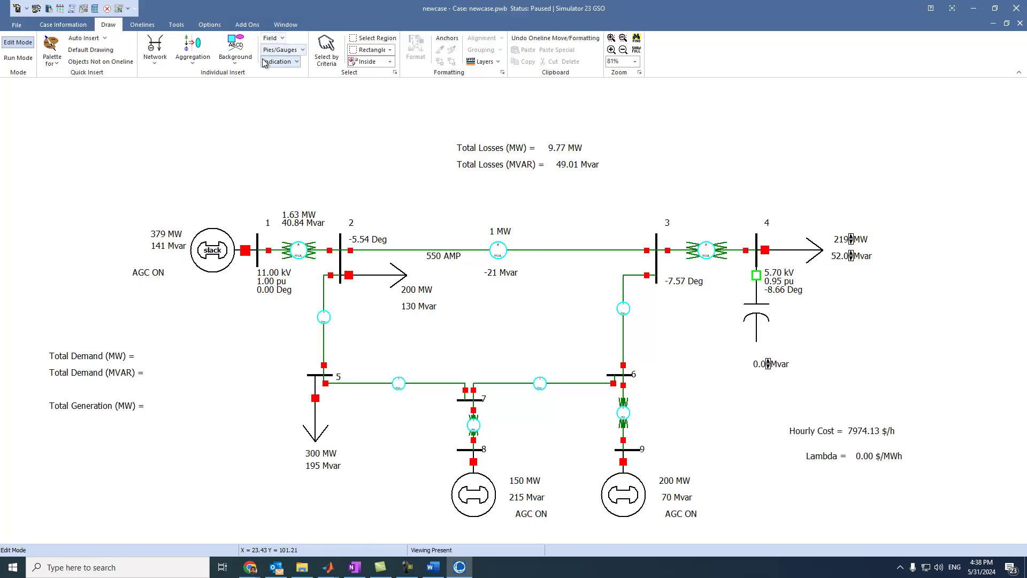
# - Add the text label "Total Generation (MVAR) =" and align it directly below the MW generation label
pyautogui.click(235, 54)
pyautogui.click(244, 83)
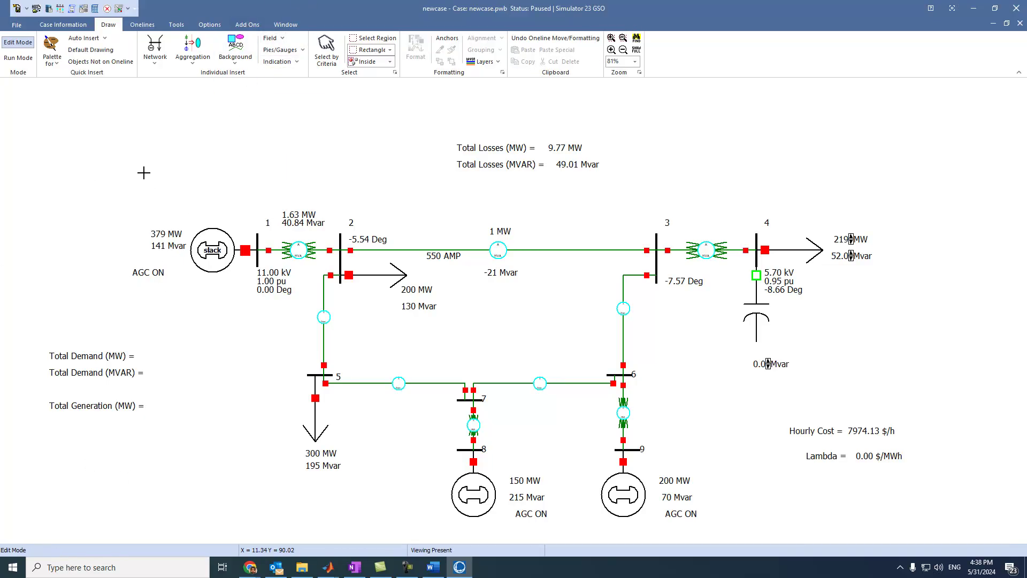
pyautogui.click(67, 428)
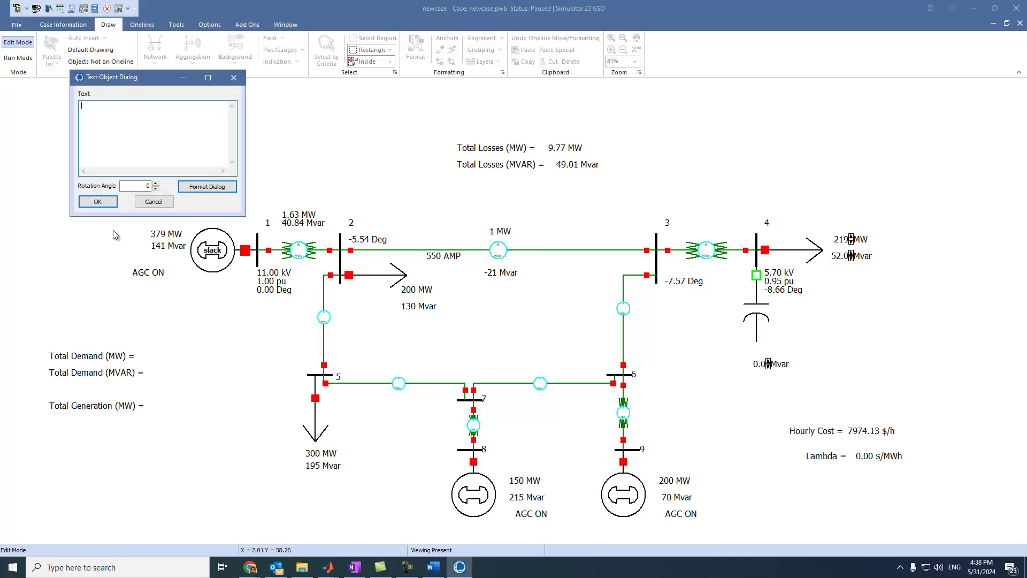
pyautogui.hotkey('ctrl', 'v')
pyautogui.write('VAR')
pyautogui.press('BackSpace')
pyautogui.click(105, 206)
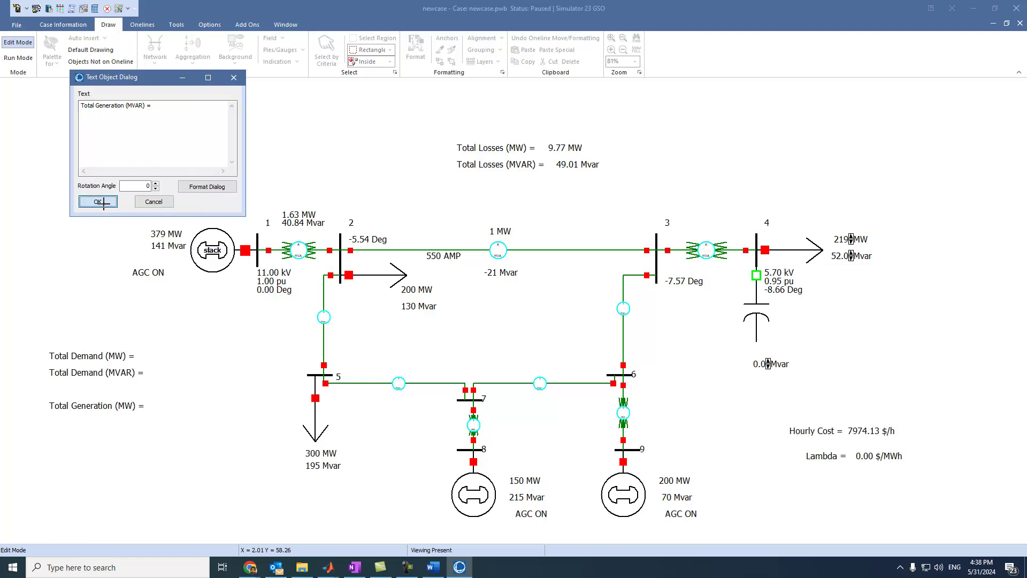
pyautogui.moveTo(70, 450); pyautogui.dragTo(68, 426)
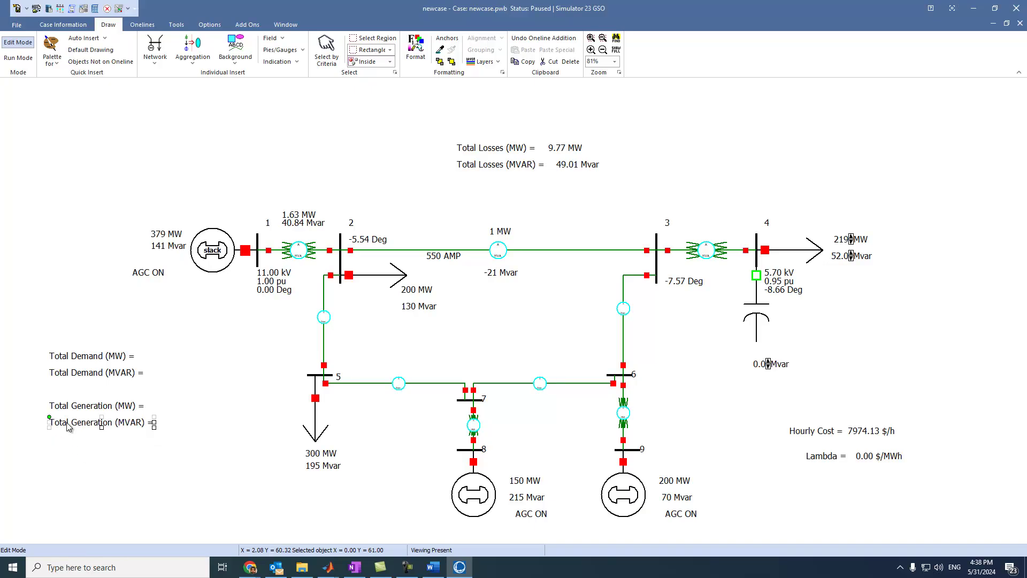
pyautogui.click(89, 469)
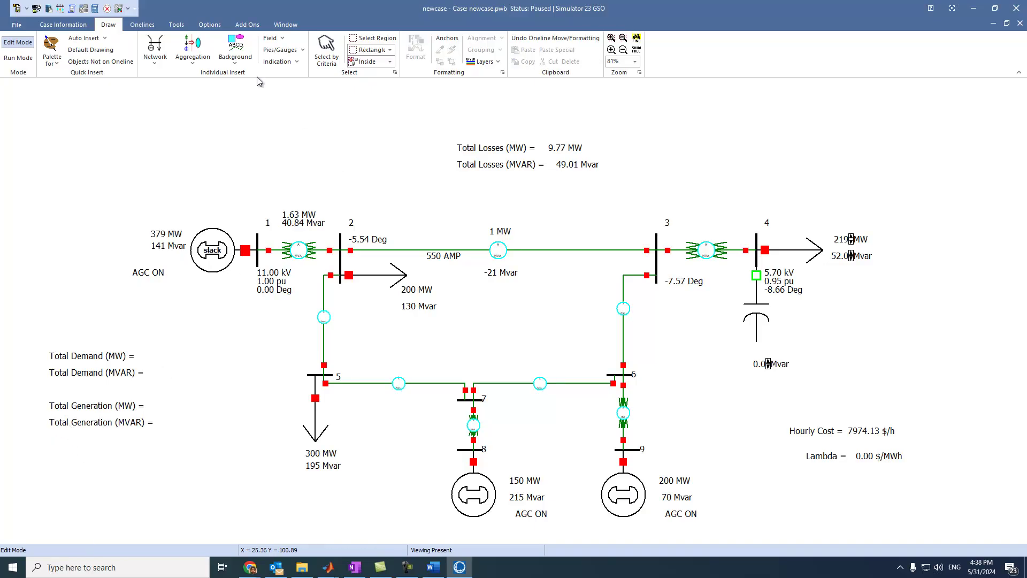
# - Add an area field showing area 1's MW Load and align it directly after the "Total Demand (MW) =" label
pyautogui.click(282, 40)
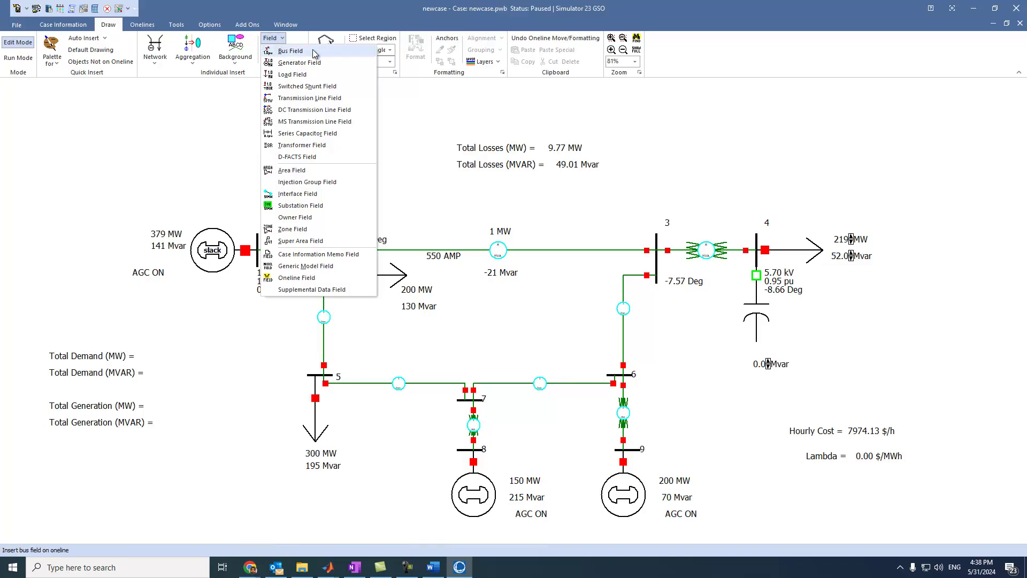
pyautogui.click(296, 170)
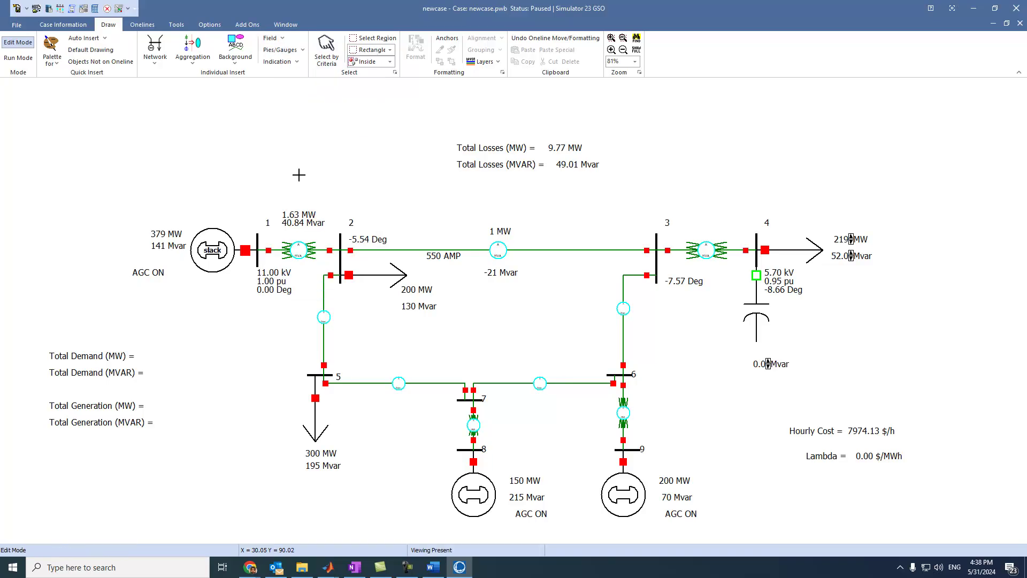
pyautogui.click(152, 357)
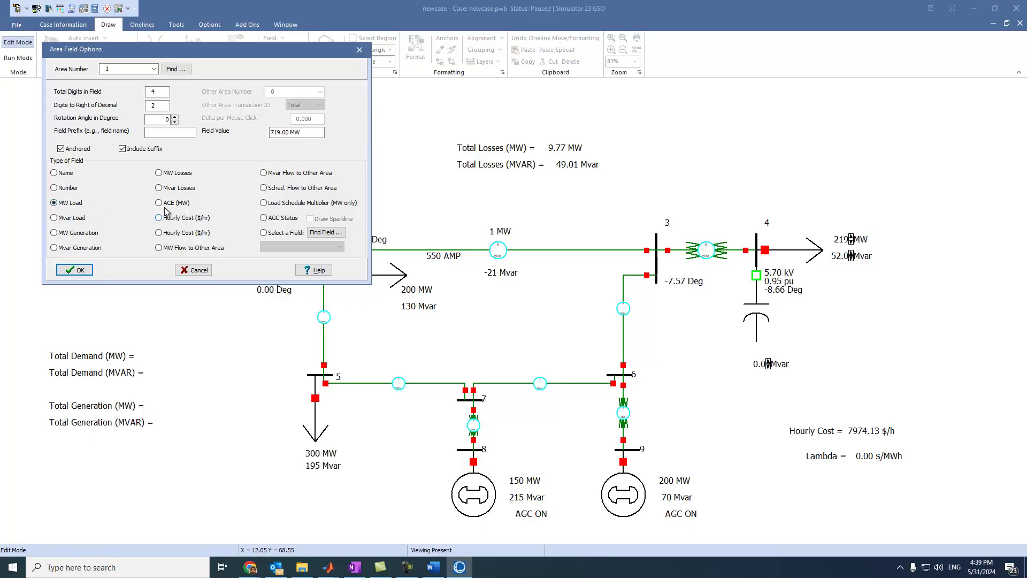
pyautogui.click(78, 269)
pyautogui.moveTo(161, 359); pyautogui.dragTo(161, 356)
pyautogui.click(214, 418)
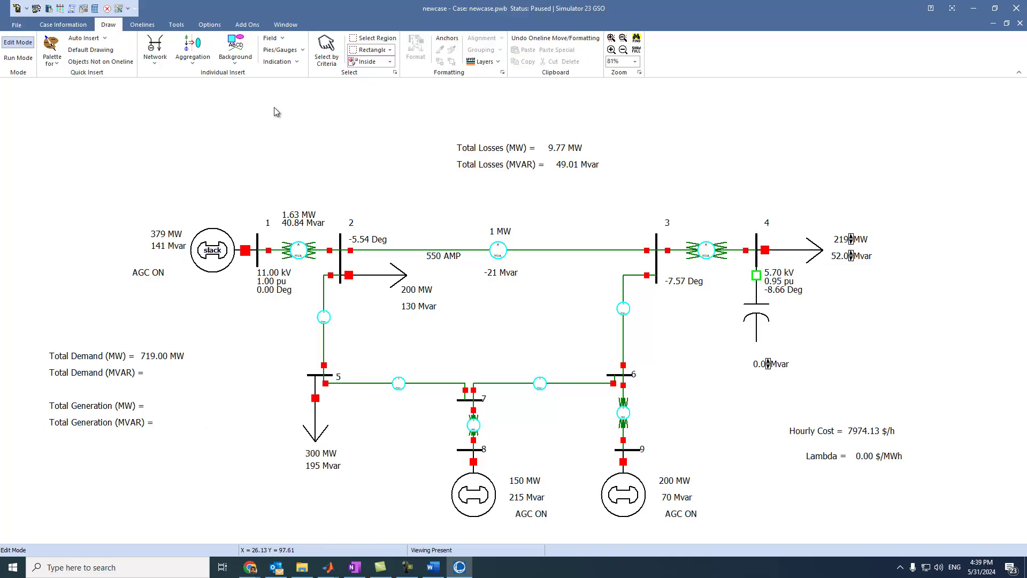
# - Add an area field showing area 1's Mvar Load and align it directly after the "Total Demand (MVAR) =" label
pyautogui.click(275, 40)
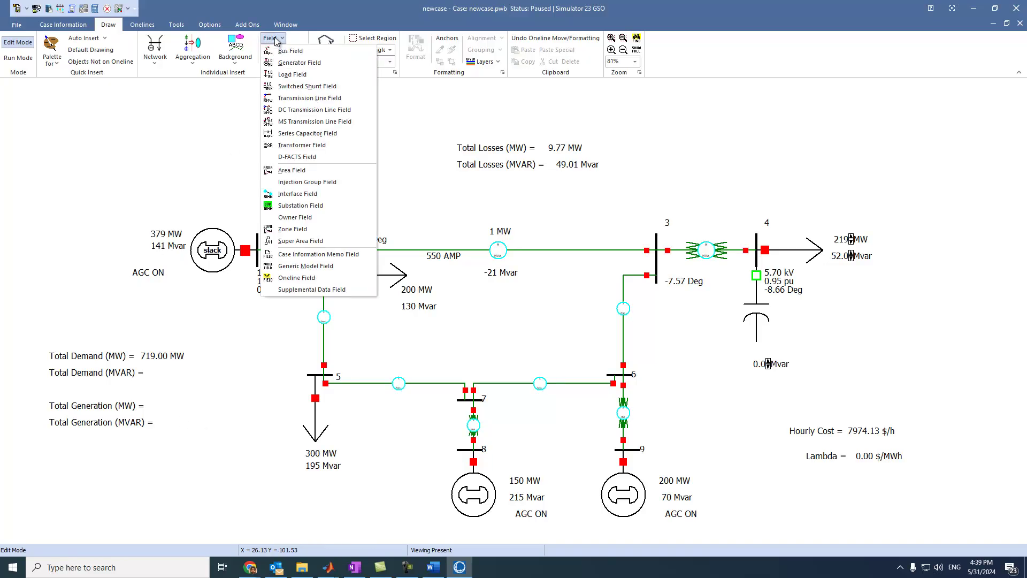
pyautogui.click(290, 172)
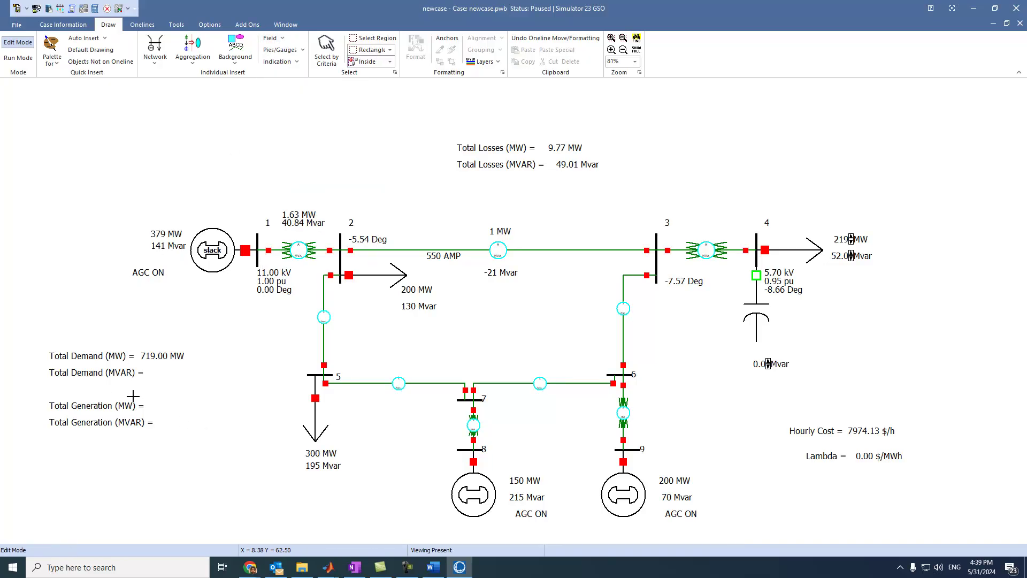
pyautogui.click(155, 371)
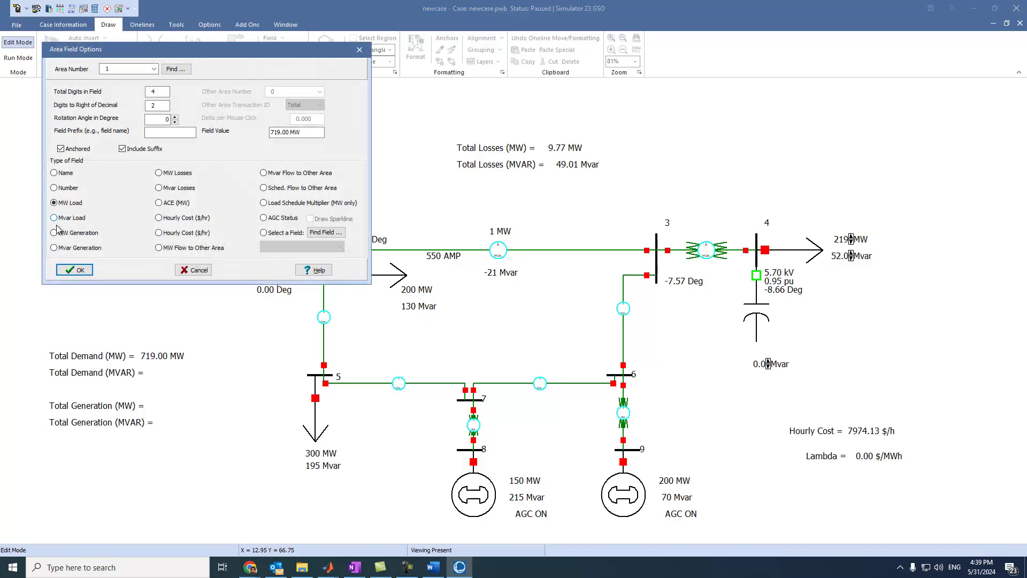
pyautogui.click(55, 216)
pyautogui.click(76, 268)
pyautogui.moveTo(176, 375); pyautogui.dragTo(168, 373)
pyautogui.click(179, 415)
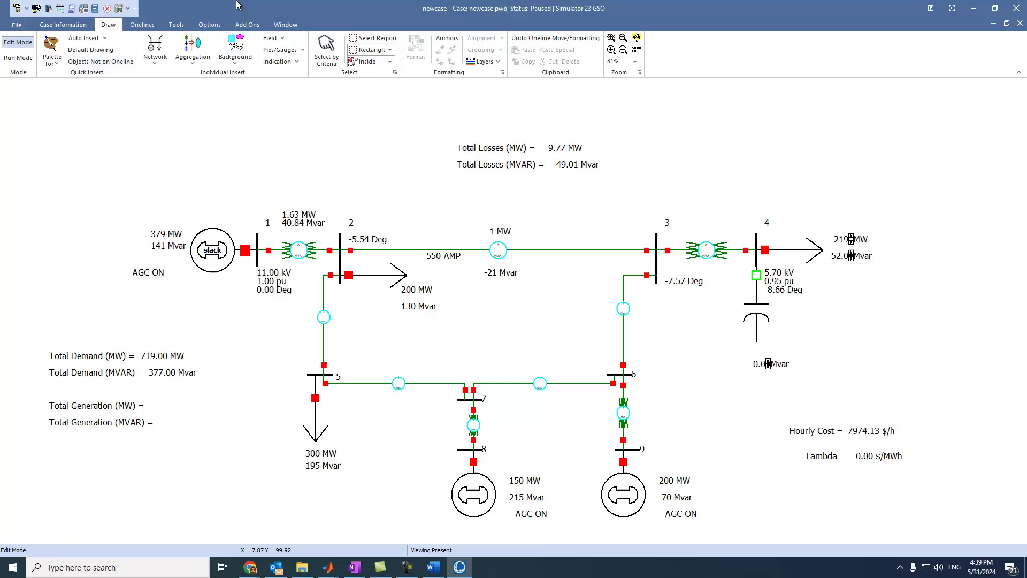
# - Add an area field showing area 1's MW Generation and align it directly after the "Total Generation (MW) =" label
pyautogui.click(271, 38)
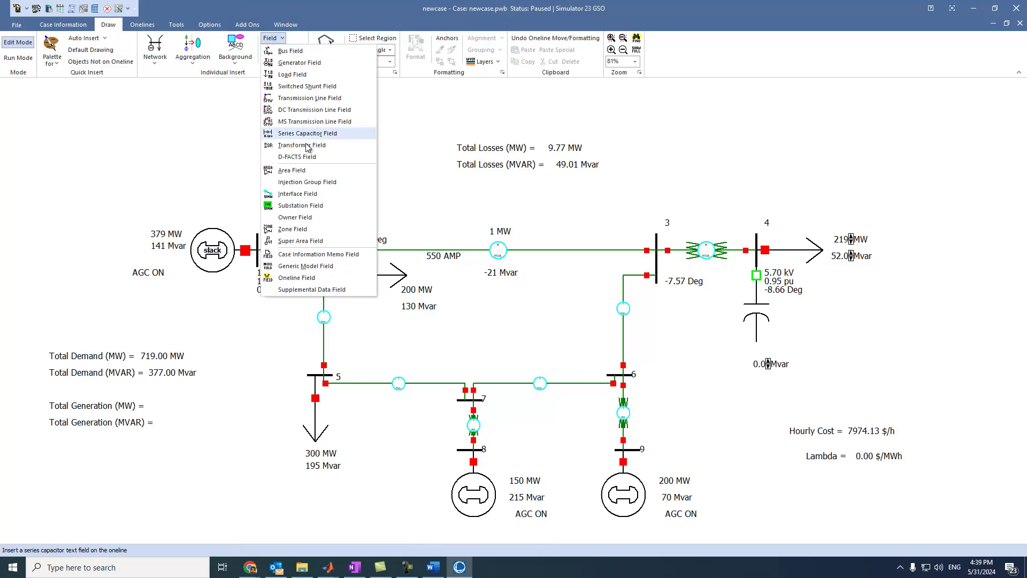
pyautogui.click(301, 177)
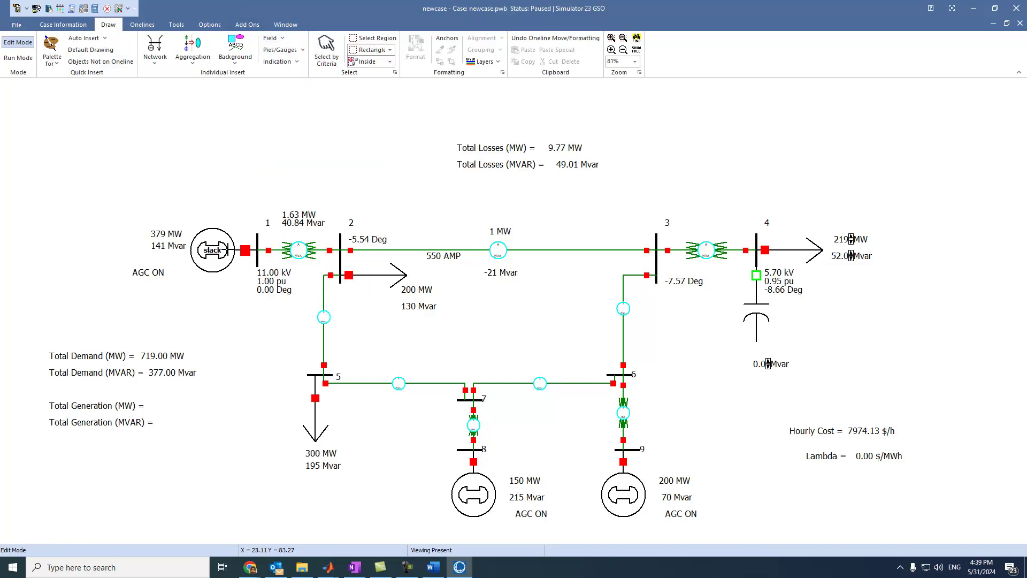
pyautogui.click(155, 405)
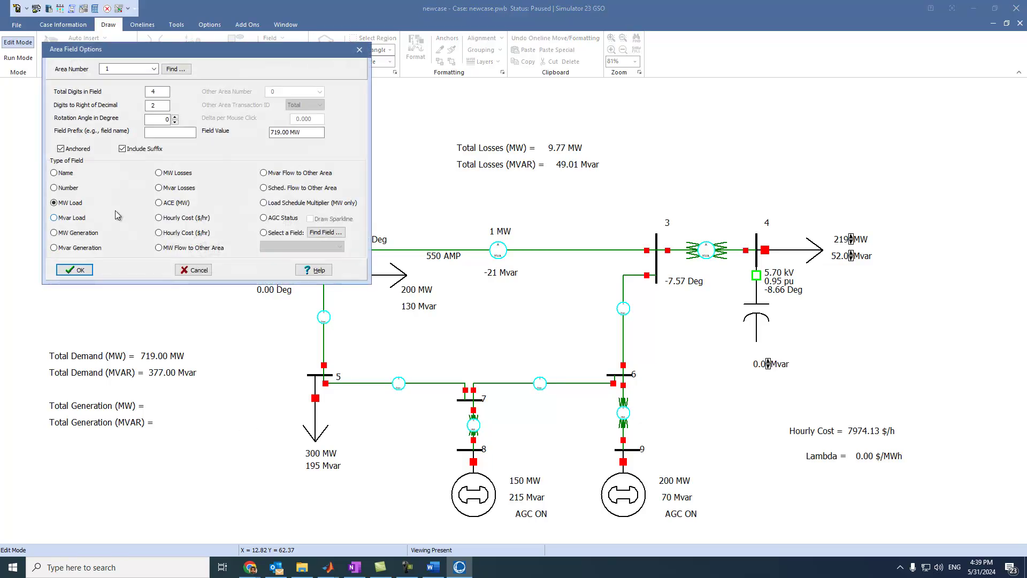
pyautogui.click(55, 233)
pyautogui.click(79, 270)
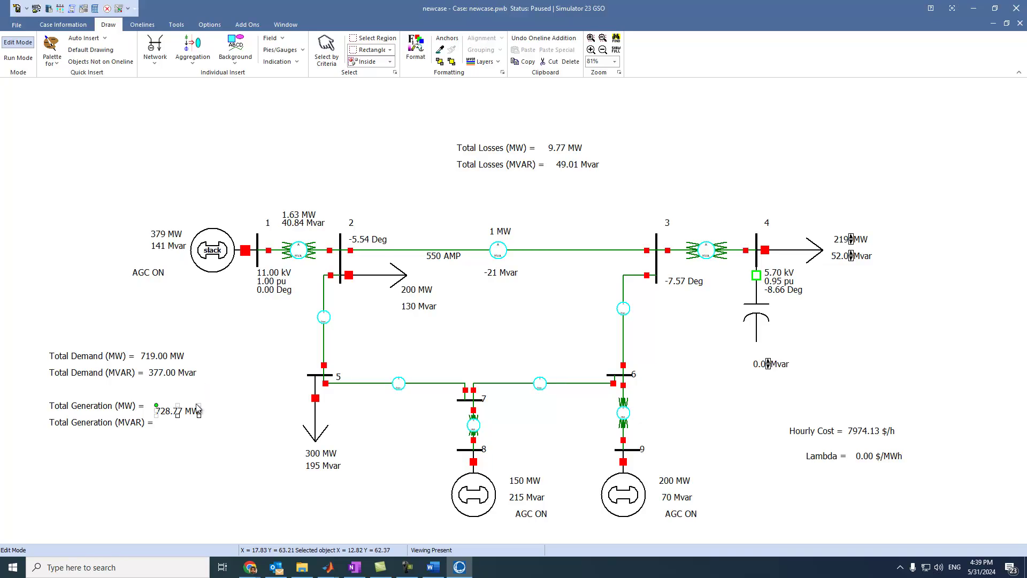
pyautogui.moveTo(170, 414); pyautogui.dragTo(161, 406)
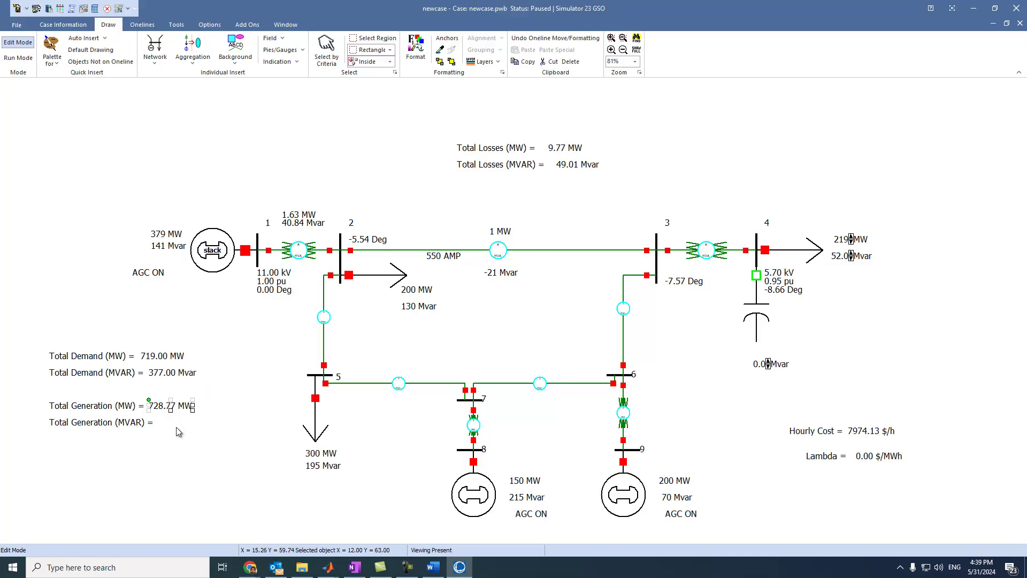
pyautogui.click(175, 427)
# - Add an area field showing area 1's Mvar Generation and align it directly after the "Total Generation (MVAR) =" label
pyautogui.click(271, 38)
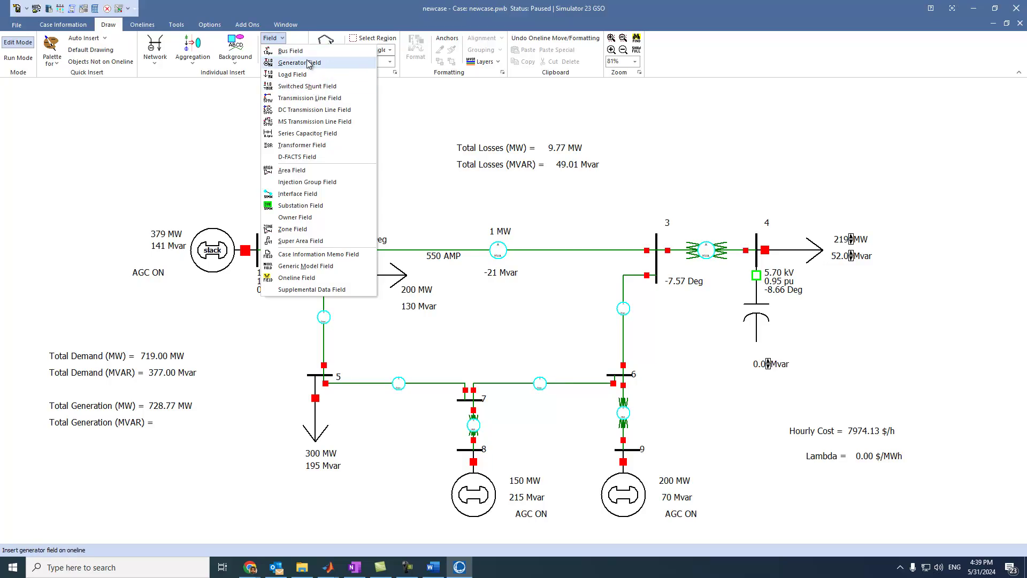
pyautogui.click(297, 170)
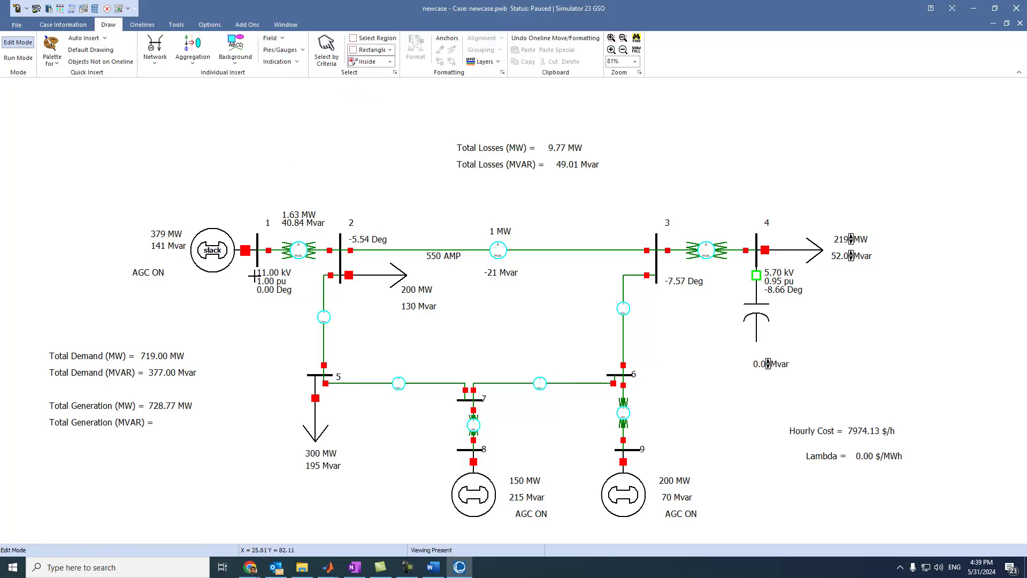
pyautogui.click(170, 422)
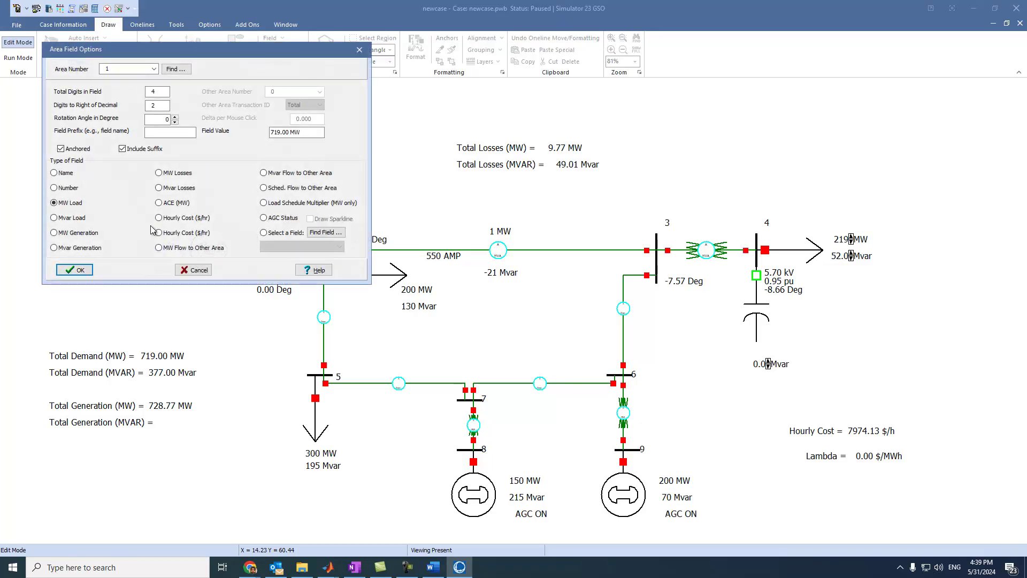
pyautogui.click(65, 249)
pyautogui.click(75, 269)
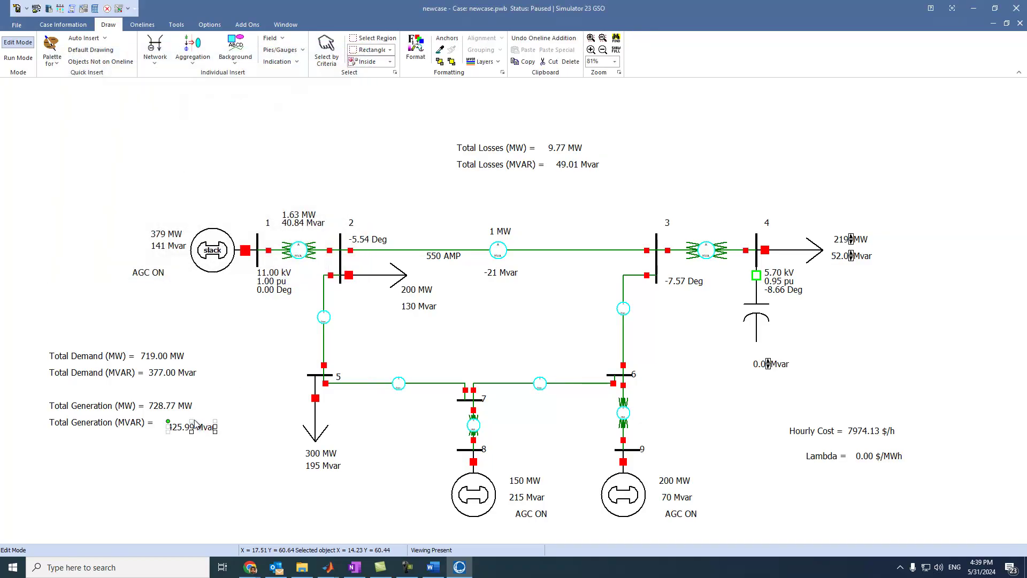
pyautogui.moveTo(188, 433); pyautogui.dragTo(180, 425)
pyautogui.click(184, 461)
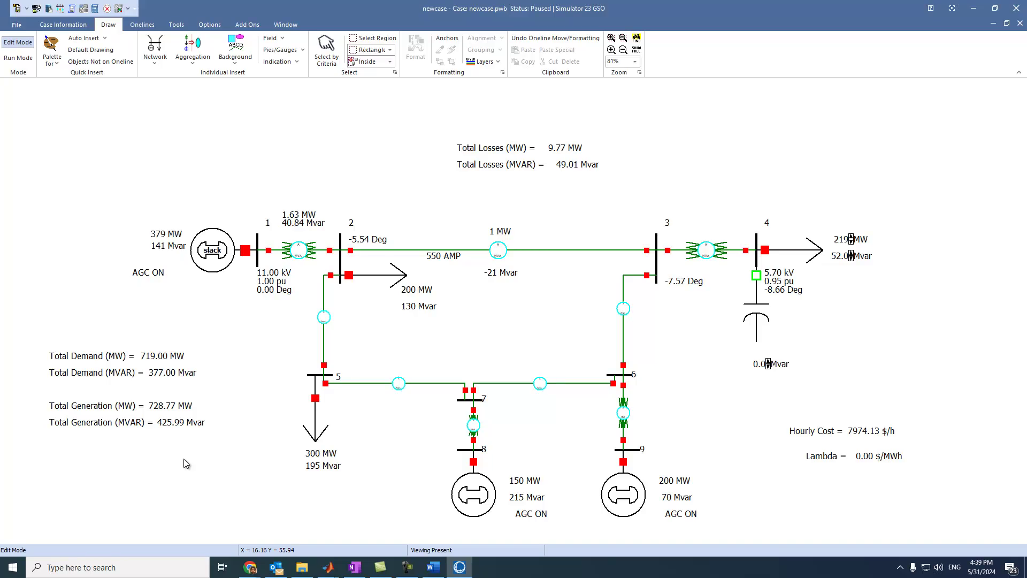
# - Save the case without adding a case comment
pyautogui.moveTo(389, 348); pyautogui.dragTo(427, 319)
pyautogui.scroll(3, 377, 313)
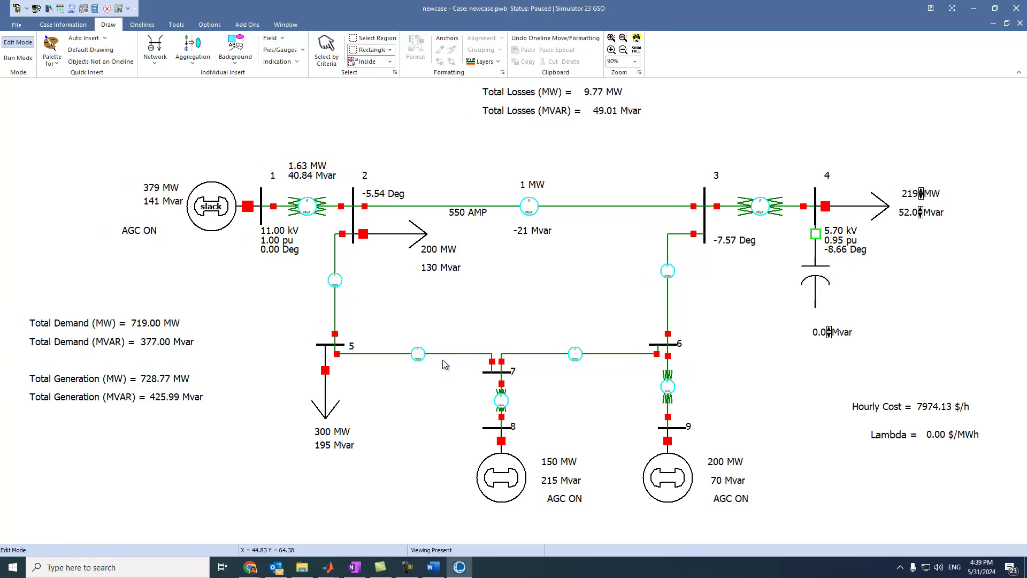
pyautogui.click(18, 9)
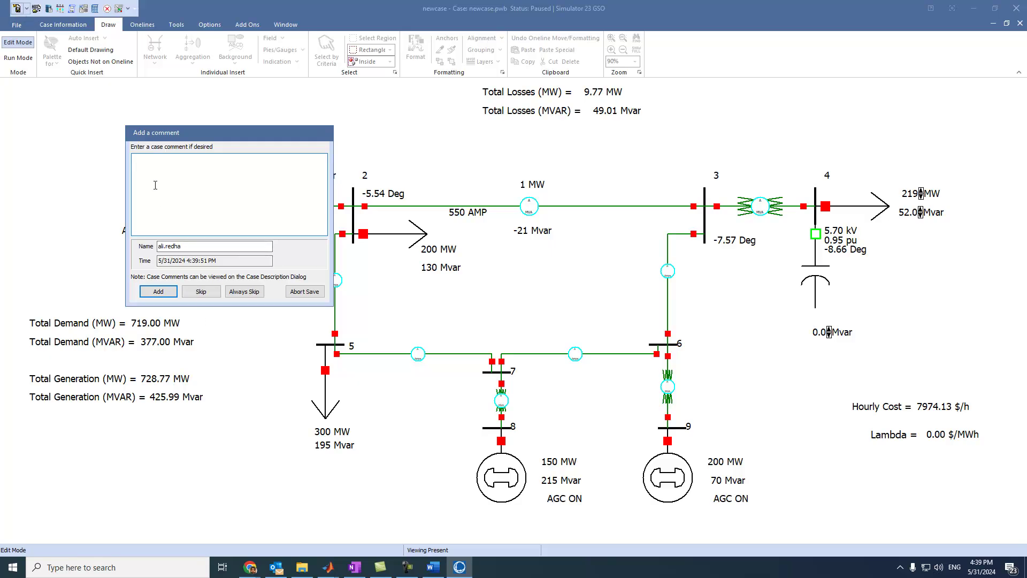
pyautogui.click(201, 291)
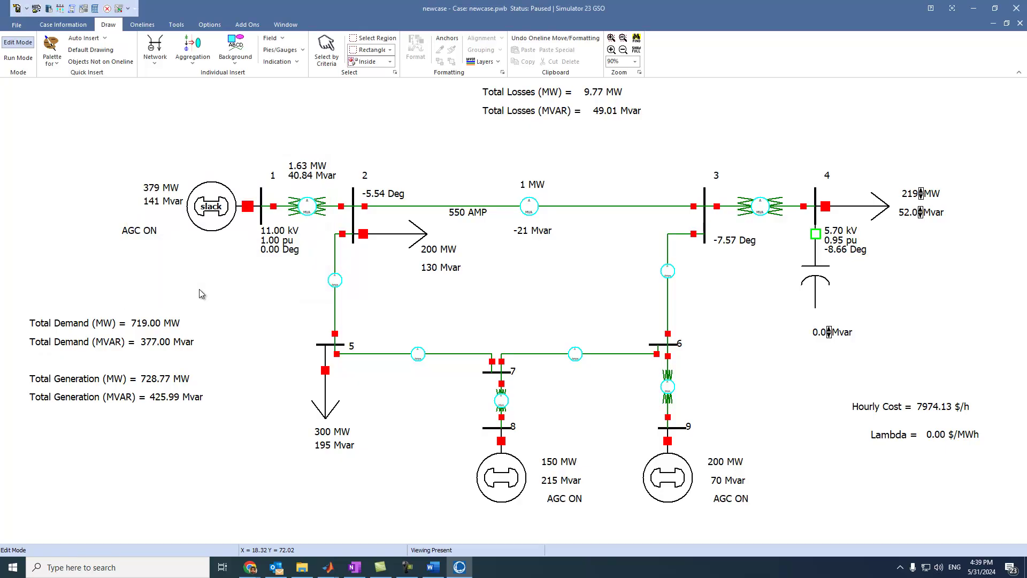
# - Switch the case to Run Mode and start the power flow simulation
pyautogui.click(12, 60)
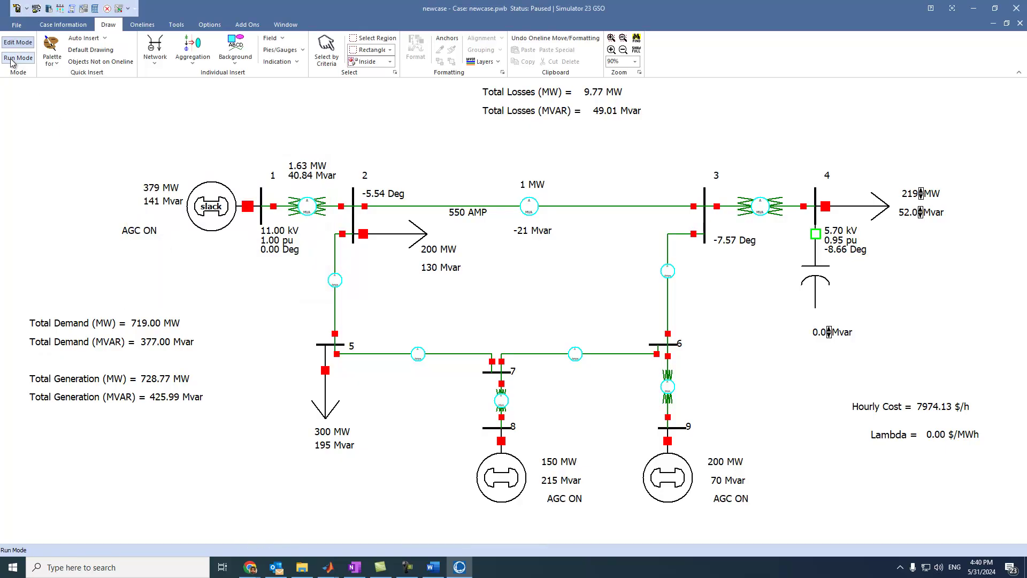
pyautogui.click(12, 60)
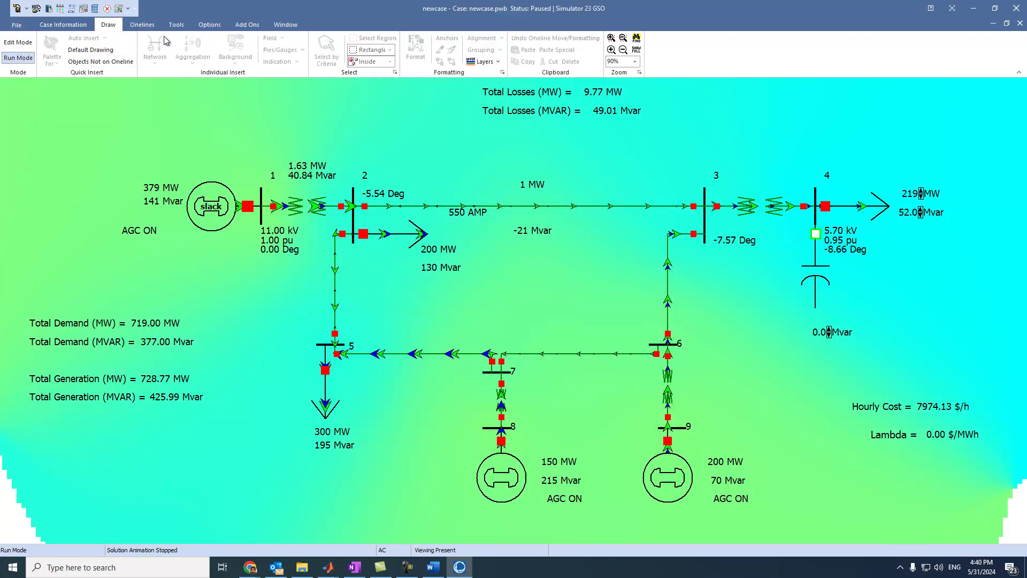
pyautogui.click(176, 24)
pyautogui.click(218, 37)
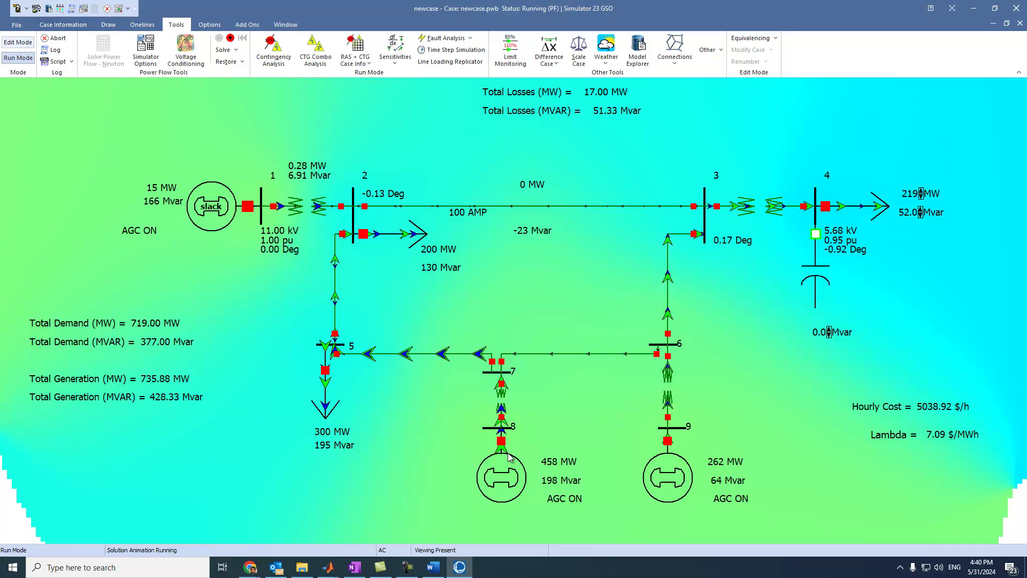
# - Set the delta per mouse click to 5 for the MW output fields of the generators at buses 8 and 9
pyautogui.doubleClick(558, 466)
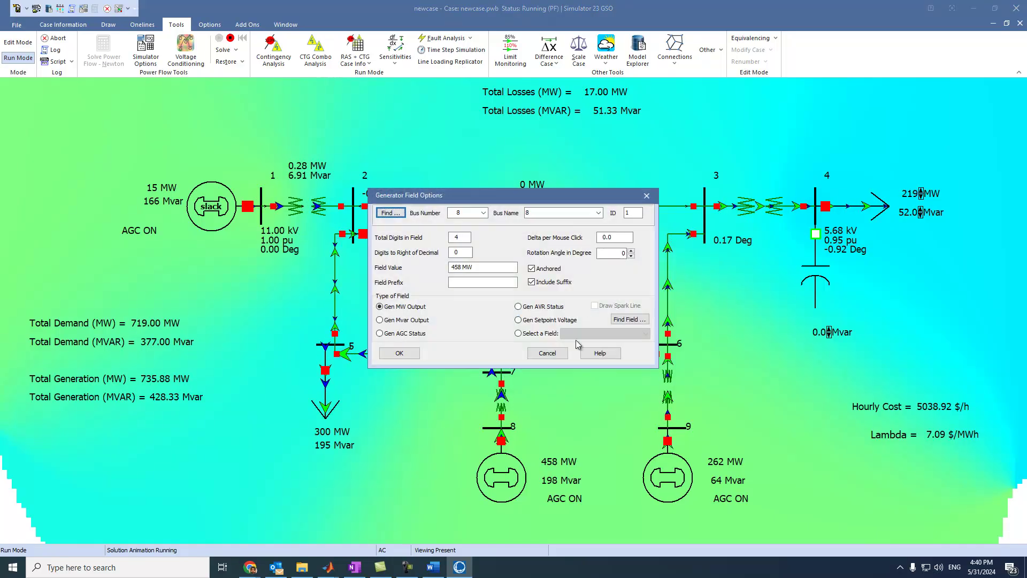
pyautogui.doubleClick(607, 237)
pyautogui.write('5')
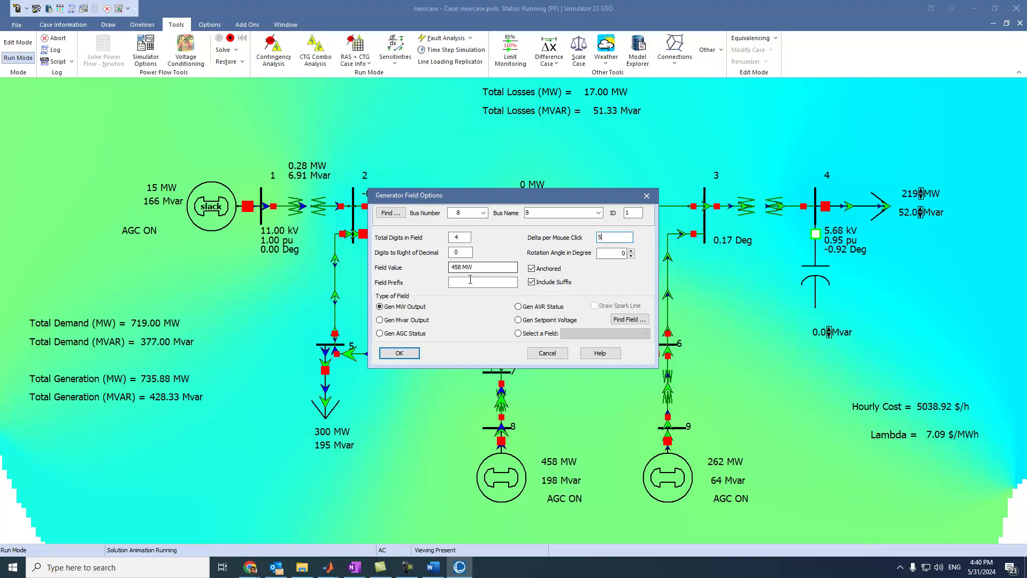
pyautogui.click(400, 354)
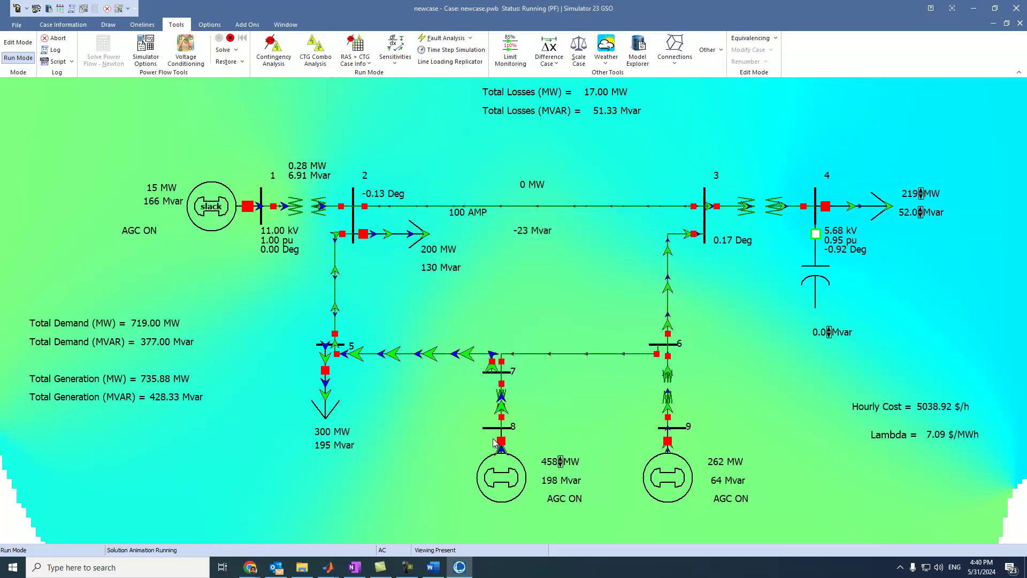
pyautogui.doubleClick(718, 463)
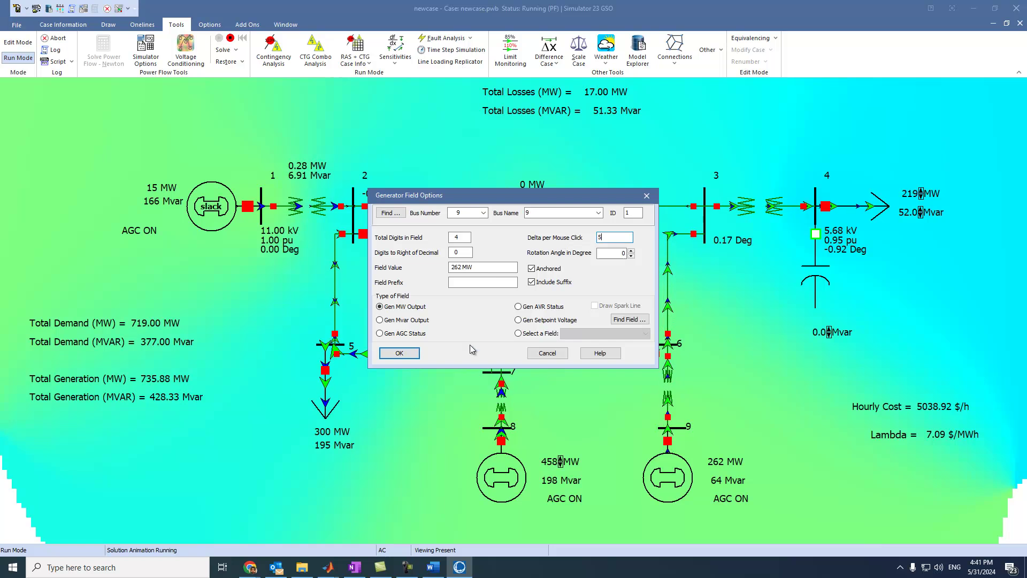
pyautogui.click(415, 352)
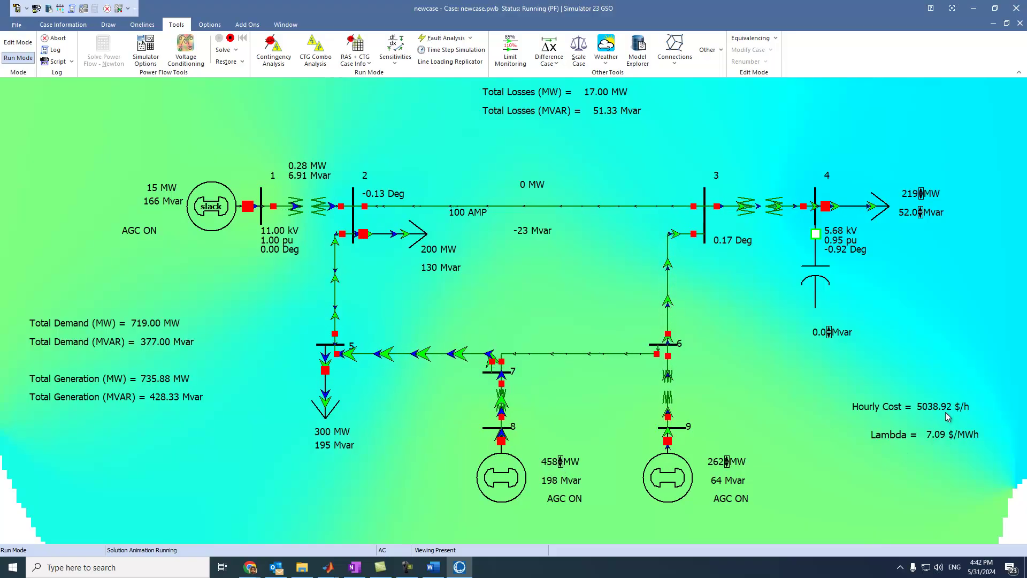
# - Adjust the bus 8 generator's MW output manually, raise the bus 9 generator to 303 MW, and turn bus 9's AGC back on
pyautogui.click(561, 463)
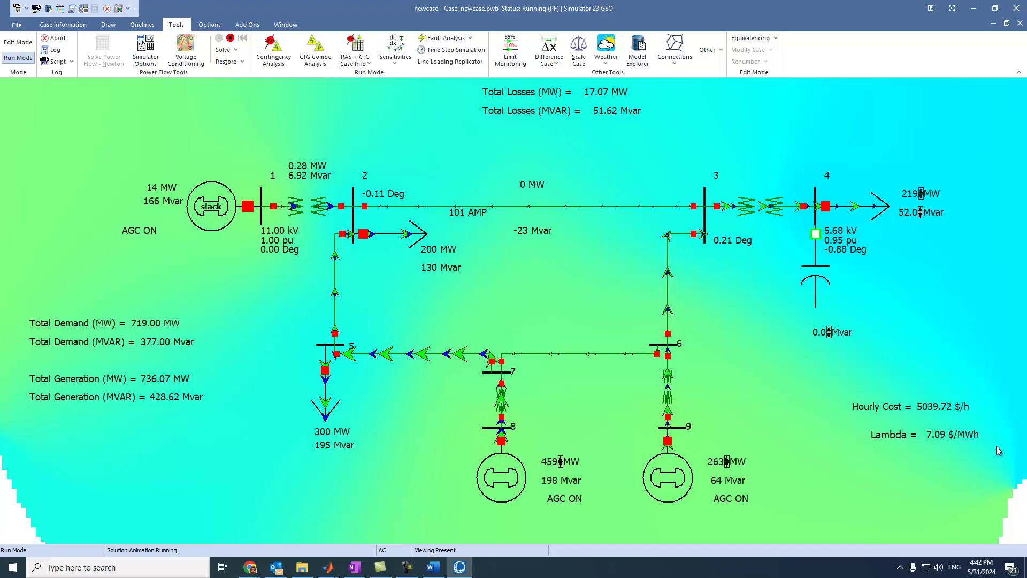
pyautogui.click(727, 459)
pyautogui.click(727, 459)
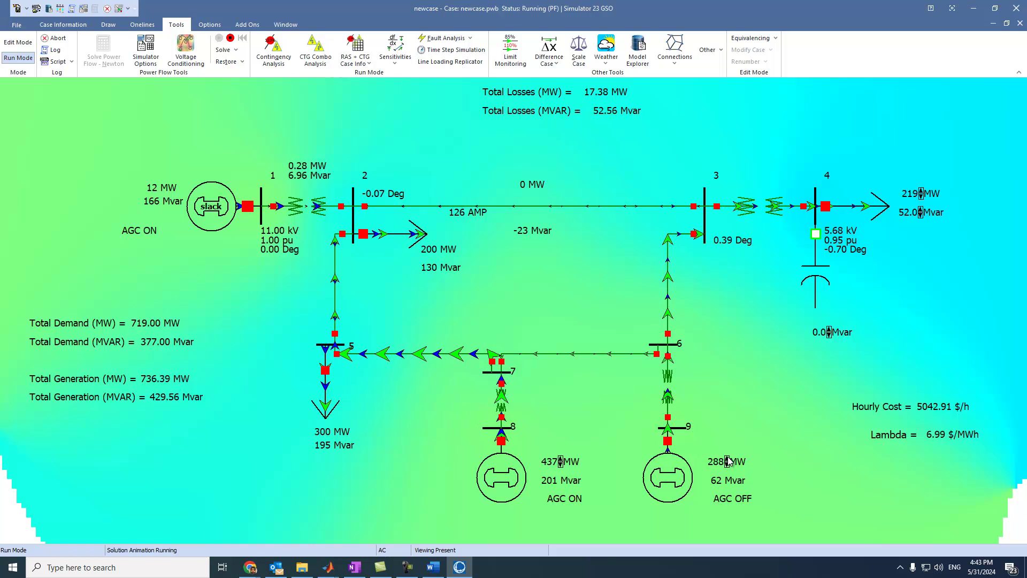
pyautogui.click(727, 459)
pyautogui.click(727, 459)
pyautogui.click(728, 459)
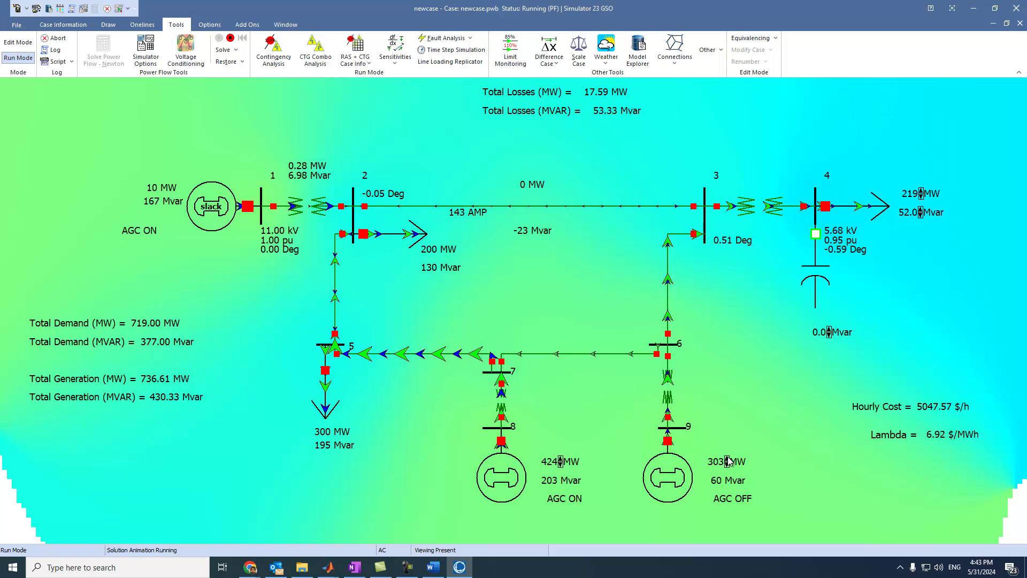
pyautogui.click(728, 499)
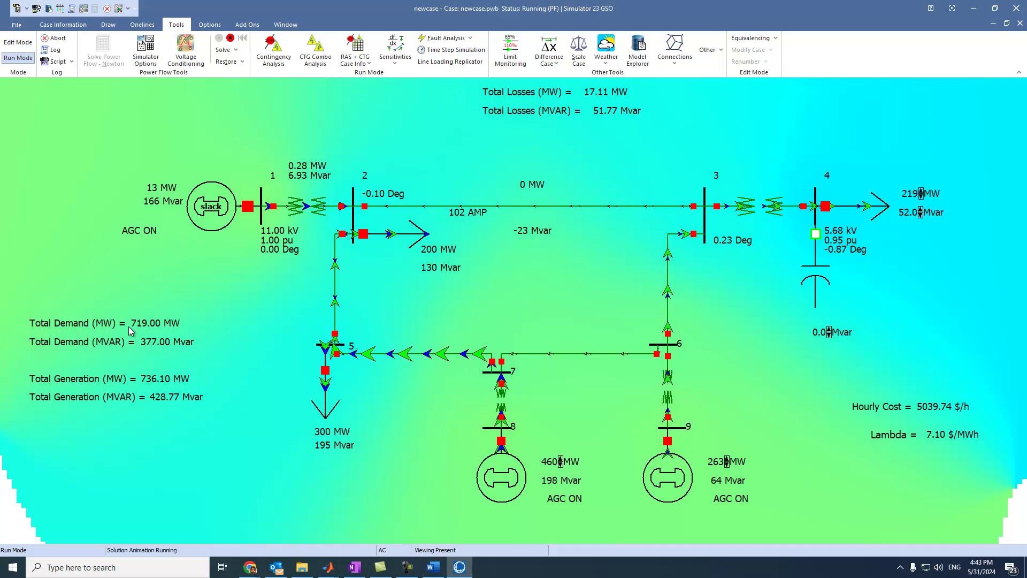
# - Set the delta per mouse click to 5 for the bus 5 MW load field and make its Mvar load field adjustable too
pyautogui.doubleClick(343, 432)
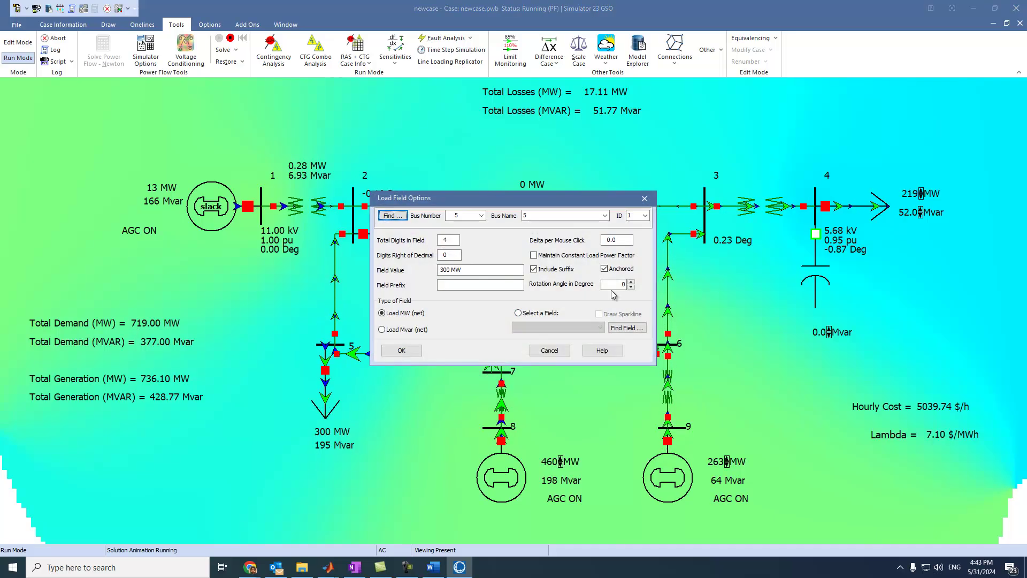
pyautogui.write('5')
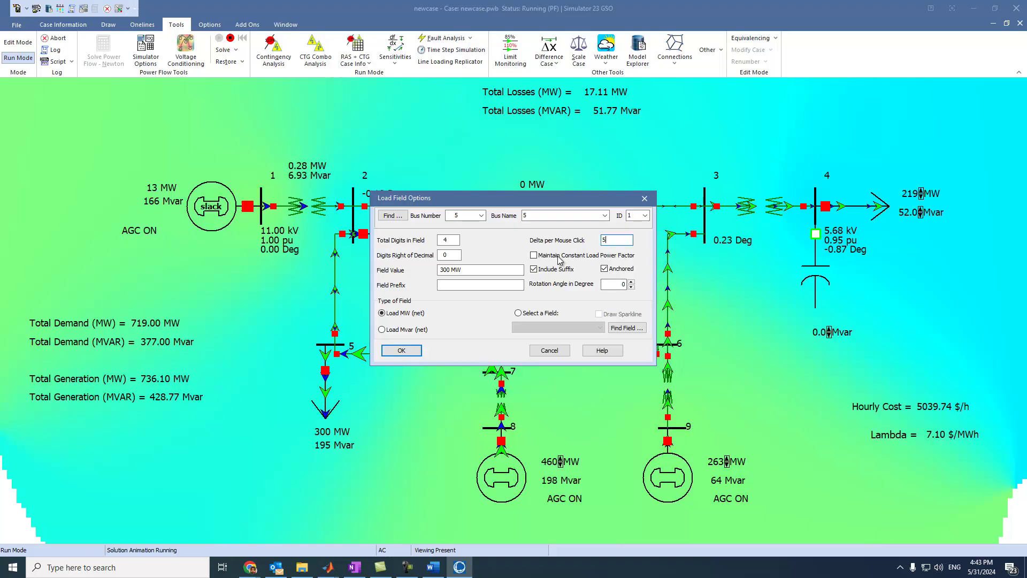
pyautogui.click(400, 351)
pyautogui.doubleClick(334, 444)
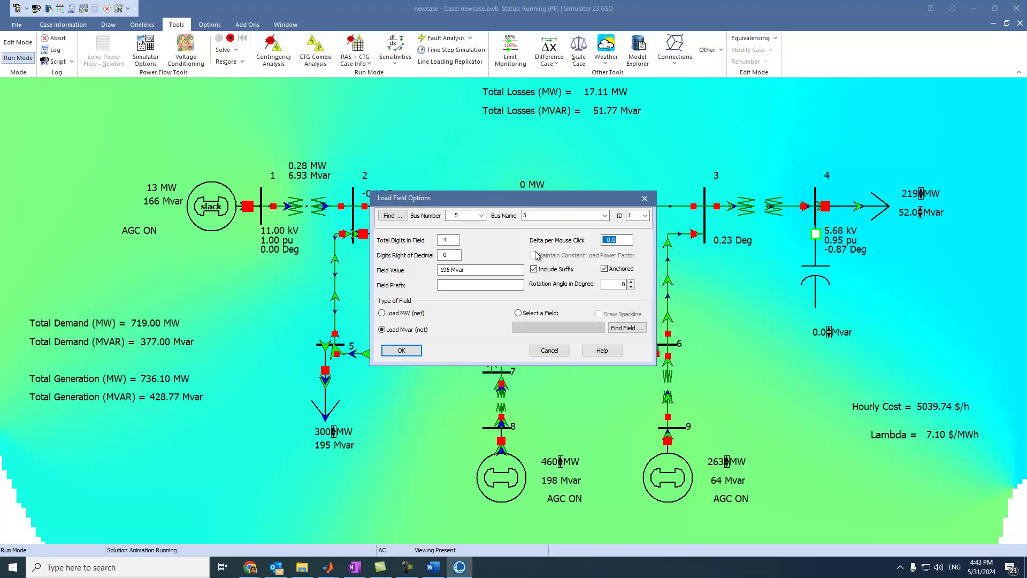
pyautogui.click(404, 352)
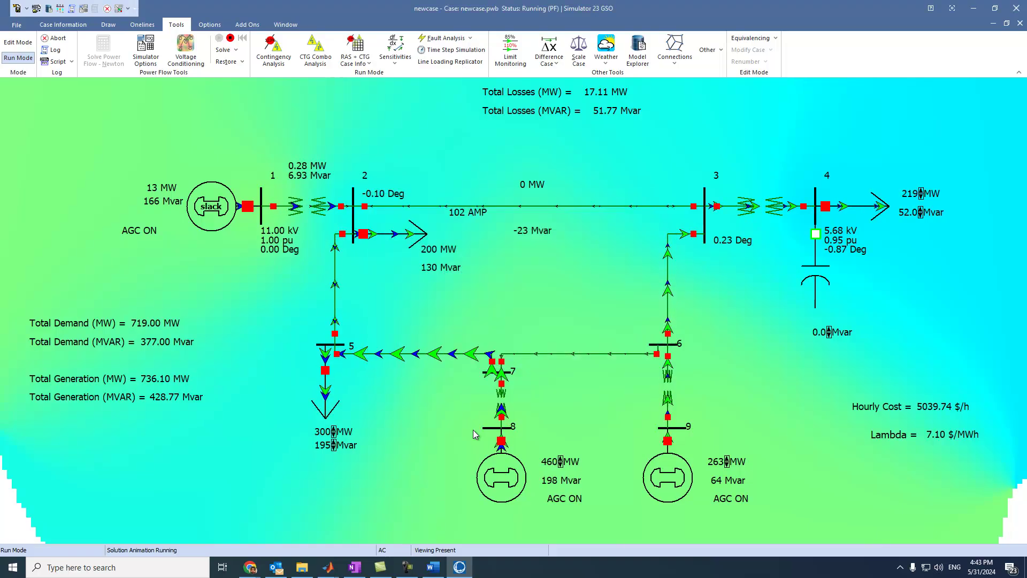
# - Set the delta per mouse click to 5 for the bus 2 MW load field and make its Mvar load field adjustable too
pyautogui.doubleClick(438, 251)
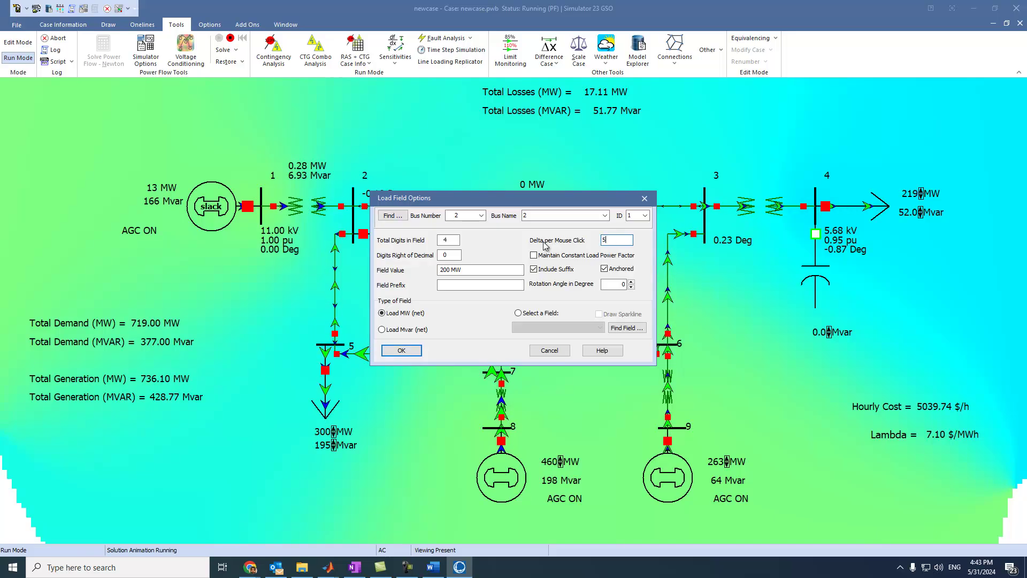
pyautogui.click(401, 350)
pyautogui.doubleClick(448, 270)
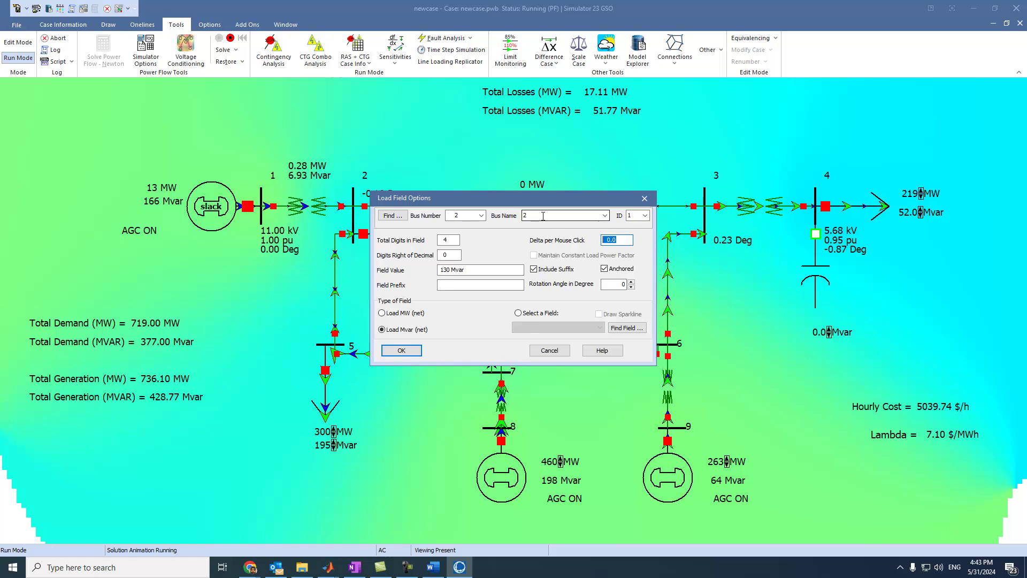
pyautogui.click(394, 354)
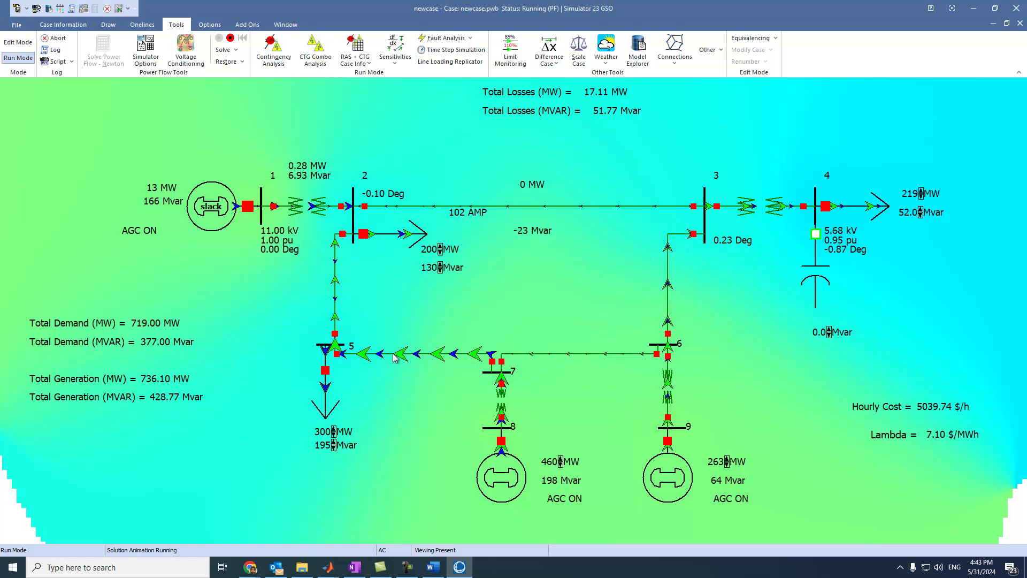
# - Close the breaker of the shunt capacitor at bus 4 and lower the bus 2 load to 175 MW
pyautogui.click(816, 235)
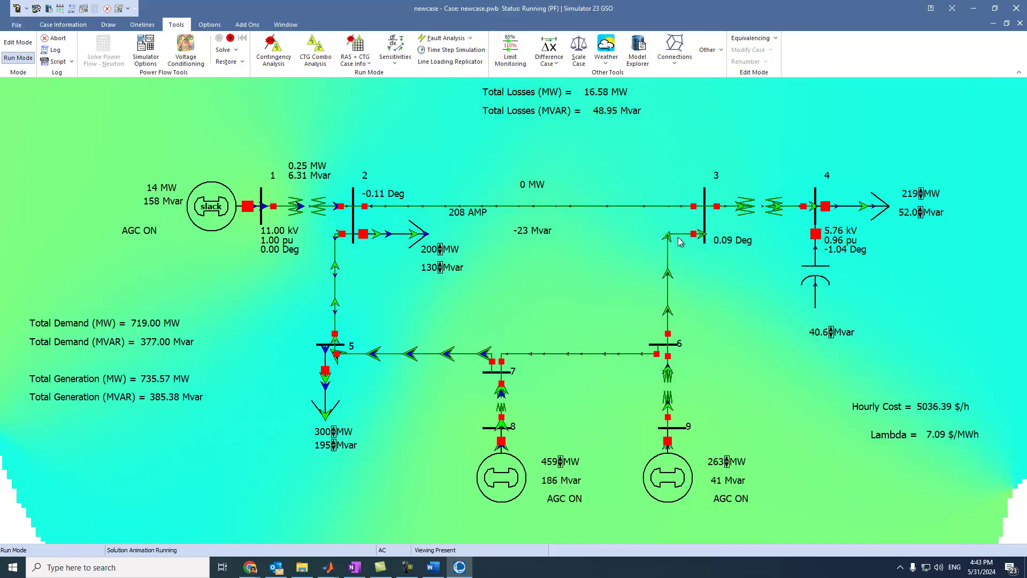
pyautogui.click(440, 252)
pyautogui.click(440, 252)
pyautogui.click(440, 253)
pyautogui.click(441, 252)
pyautogui.click(440, 252)
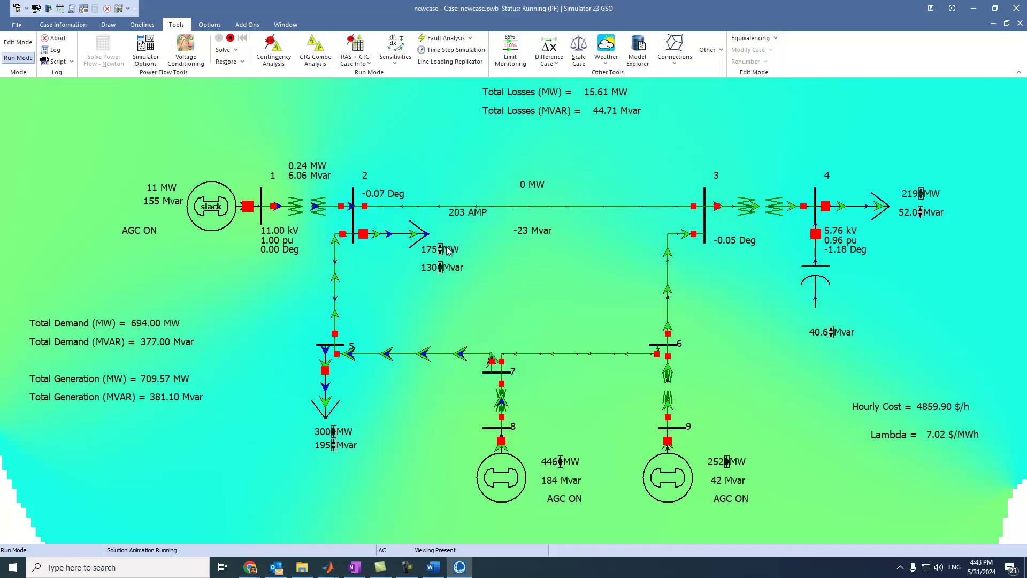
# - Raise the bus 2 load to 220 MW
pyautogui.click(440, 247)
pyautogui.click(440, 246)
pyautogui.click(440, 246)
pyautogui.click(440, 246)
pyautogui.click(440, 246)
pyautogui.click(440, 247)
pyautogui.click(440, 247)
pyautogui.click(440, 246)
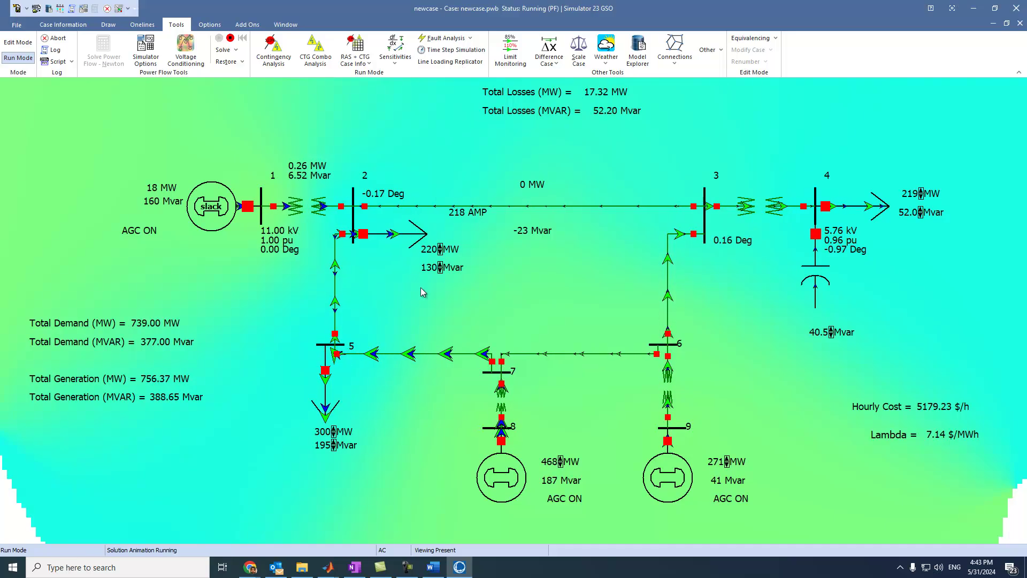
# - Raise the bus 5 real power load to 380 MW
pyautogui.click(334, 429)
pyautogui.tripleClick(333, 429)
pyautogui.tripleClick(333, 429)
pyautogui.click(333, 429)
pyautogui.tripleClick(334, 429)
pyautogui.tripleClick(333, 429)
pyautogui.doubleClick(333, 429)
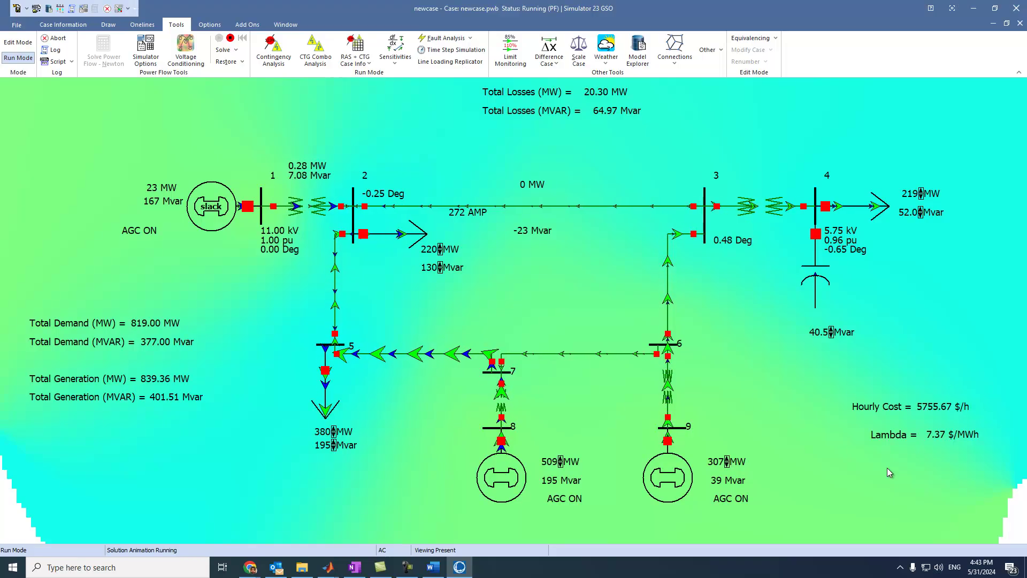
# - Raise the bus 5 reactive power load to 291 Mvar
pyautogui.click(335, 443)
pyautogui.click(334, 442)
pyautogui.click(334, 442)
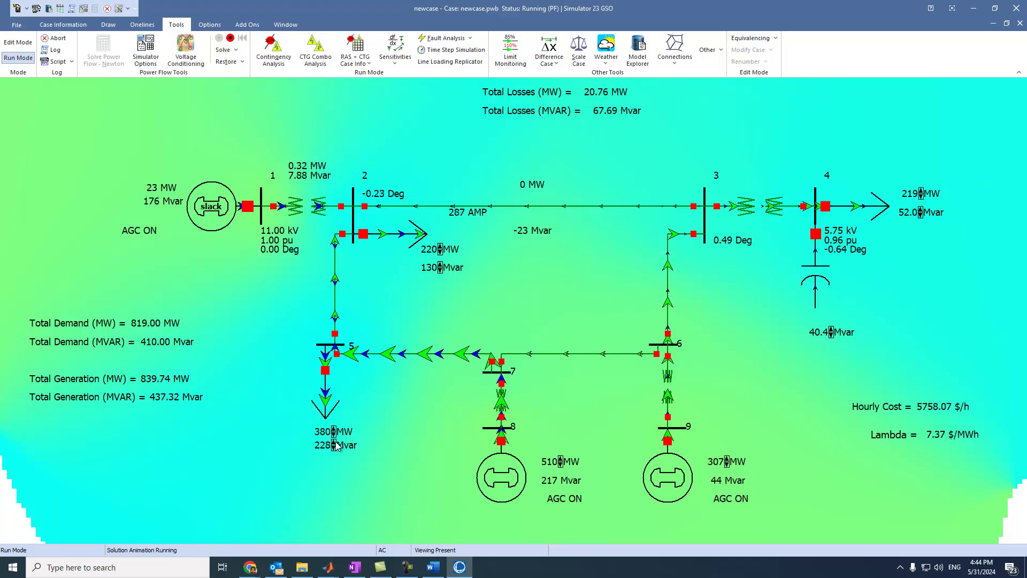
pyautogui.click(334, 443)
pyautogui.click(334, 443)
pyautogui.click(334, 442)
pyautogui.click(334, 442)
pyautogui.click(335, 443)
pyautogui.click(334, 443)
pyautogui.click(334, 442)
# - Raise the bus 5 real power load to 445 MW
pyautogui.click(333, 429)
pyautogui.click(334, 428)
pyautogui.click(333, 428)
pyautogui.click(333, 429)
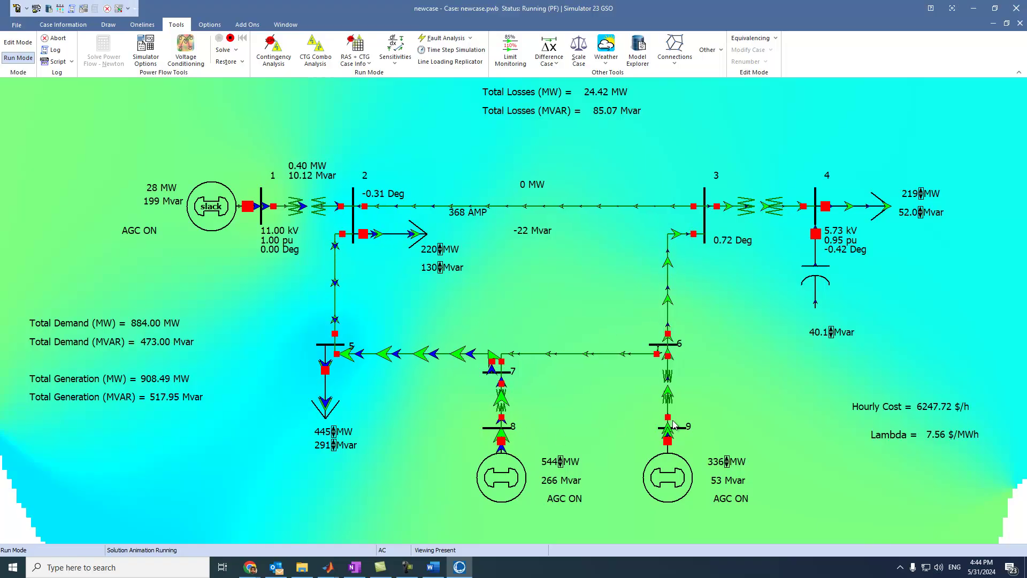
# - Raise the bus 4 load to 237 MW and open the breaker of its shunt capacitor
pyautogui.click(921, 191)
pyautogui.click(921, 191)
pyautogui.click(815, 234)
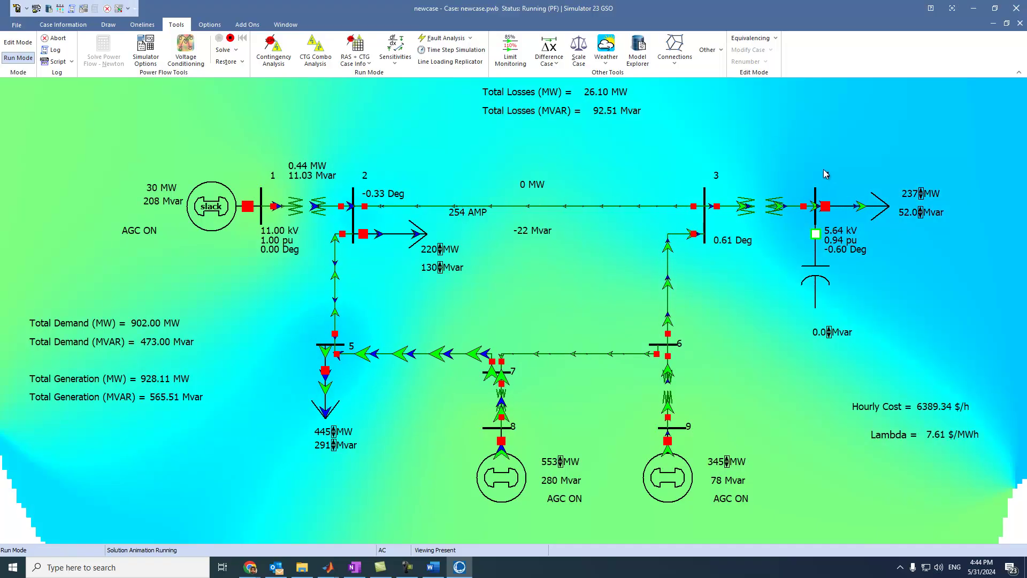
# - Raise the bus 4 load to 351 MW and lower the bus 5 load to 100 MW
pyautogui.click(921, 191)
pyautogui.moveTo(921, 190); pyautogui.dragTo(922, 196)
pyautogui.click(921, 197)
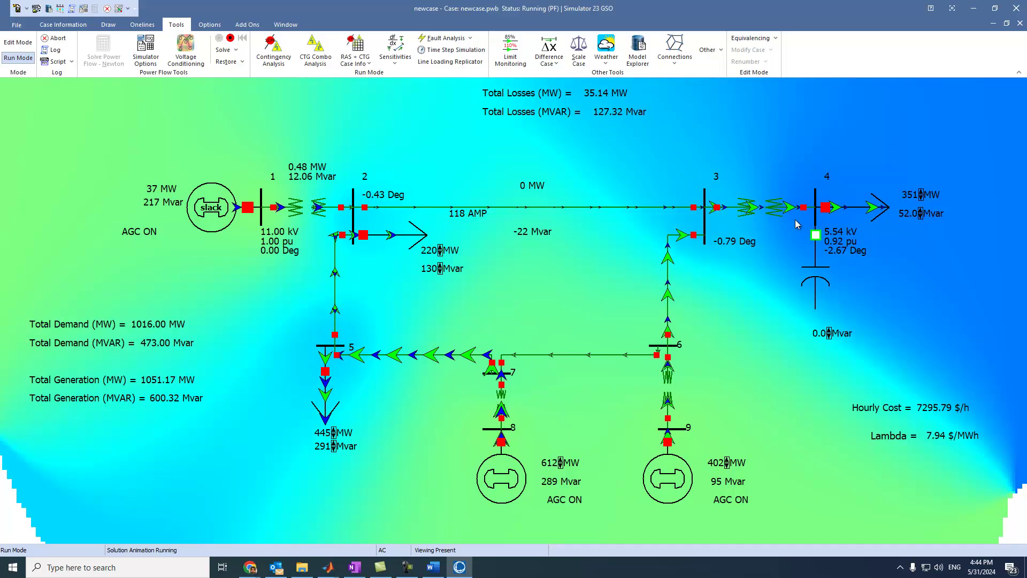
pyautogui.click(334, 436)
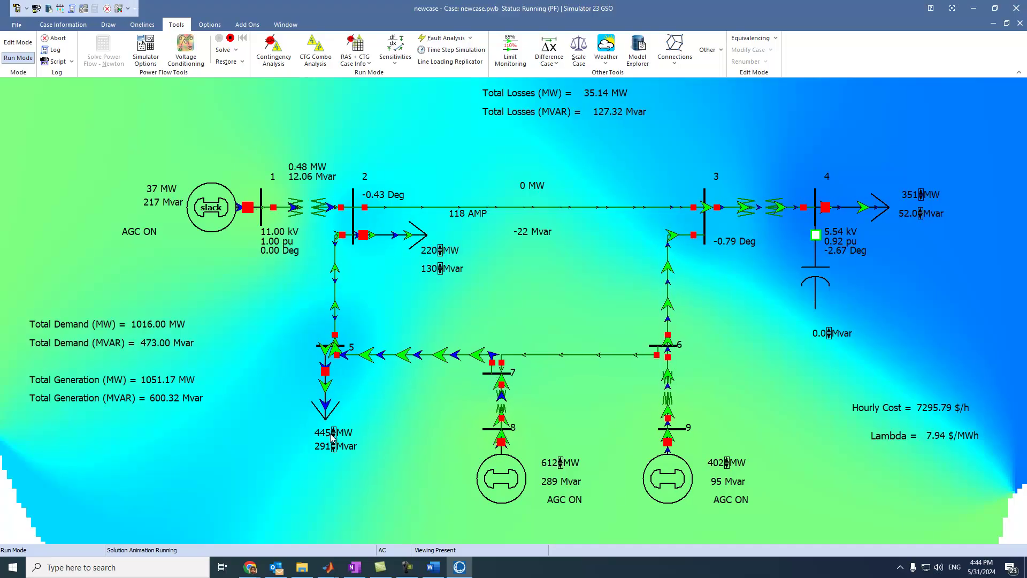
pyautogui.moveTo(333, 435); pyautogui.dragTo(333, 436)
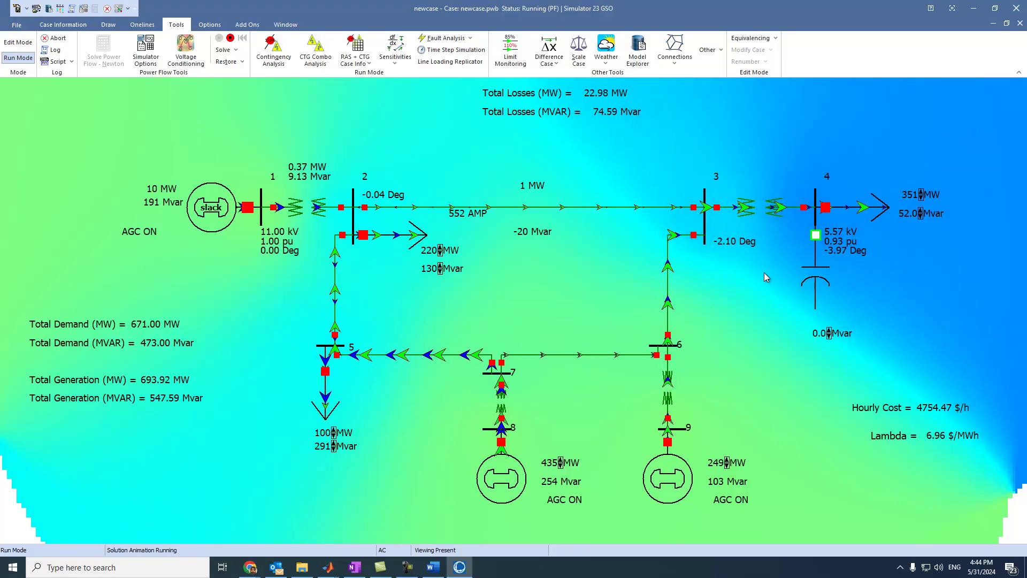
# - Close the breaker of the shunt capacitor at bus 4 and raise its output to 53.7 Mvar
pyautogui.click(815, 236)
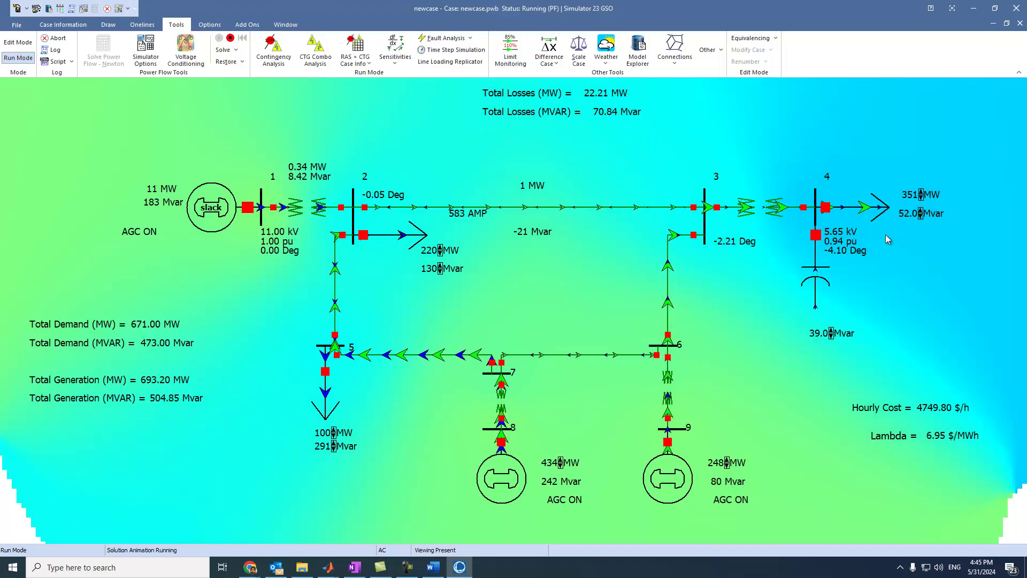
pyautogui.click(832, 331)
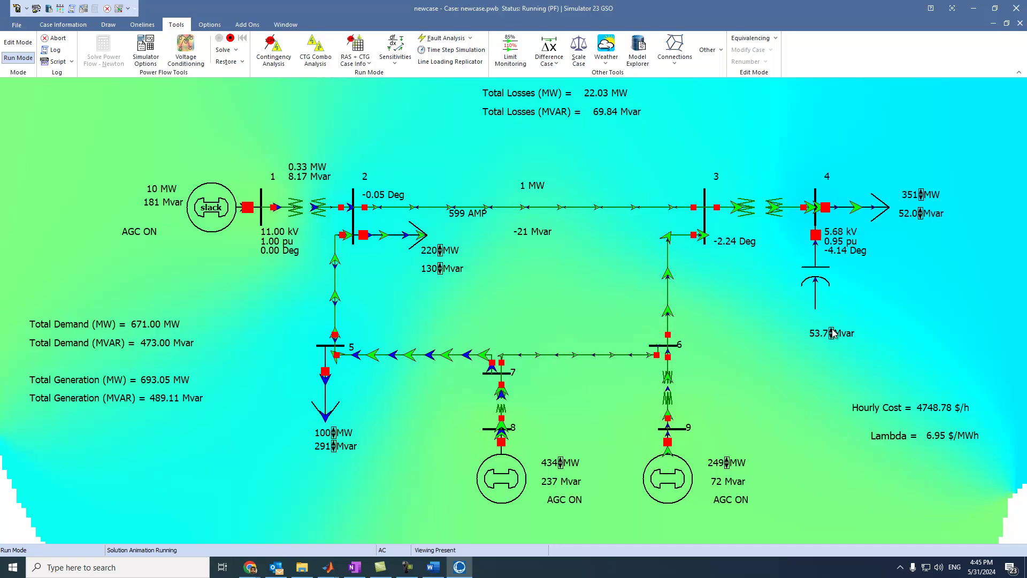